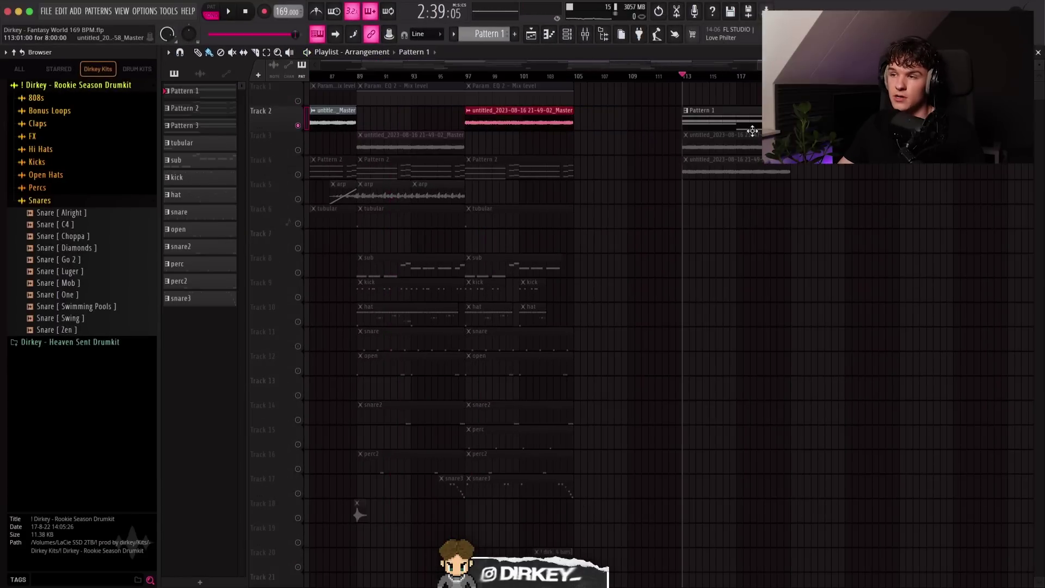
Step: Open the chord pattern on Track 2, play it, and look up the Xpand!2 pad preset +31 Oxygen Leak under Huge Pads
double_click(752, 130)
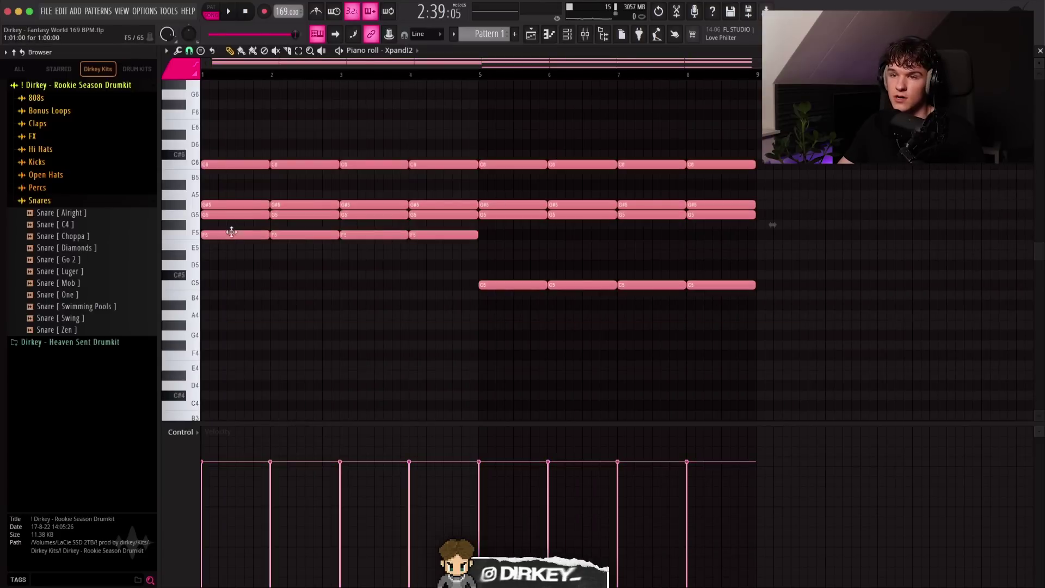
key("space")
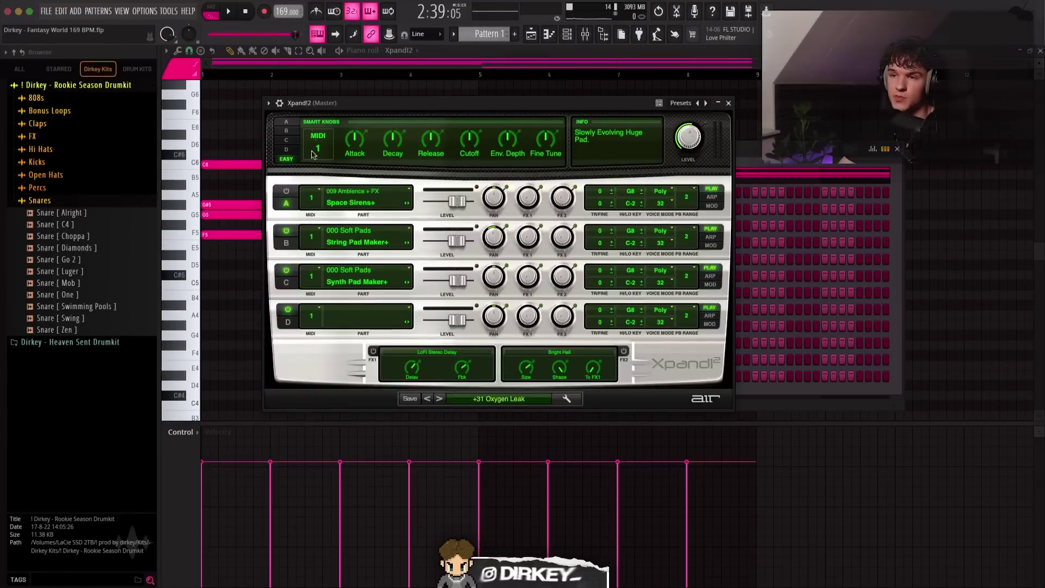
left_click(492, 399)
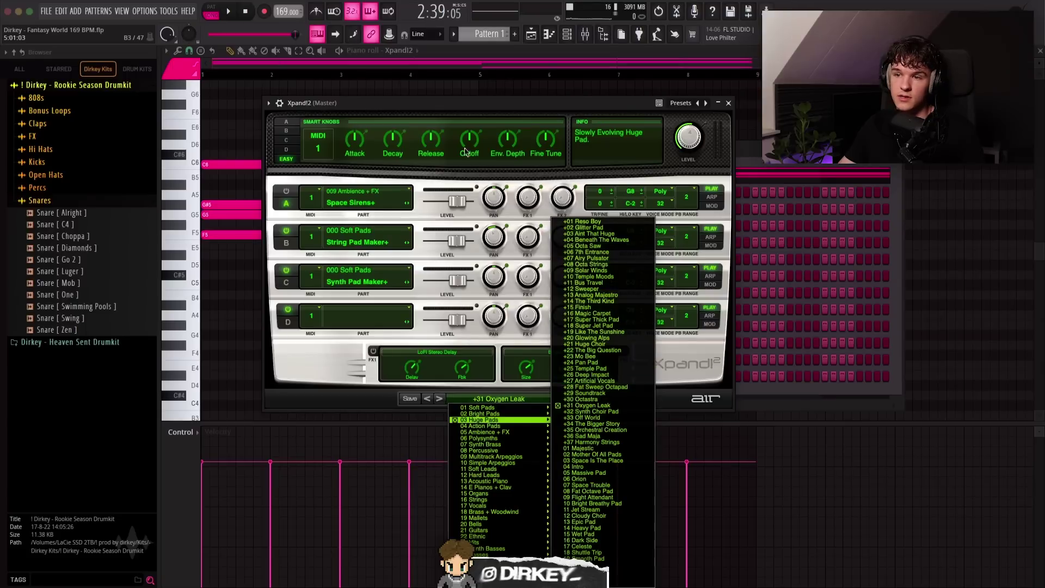
Step: Highlight the chord notes across bars 1 to 4 and the C6 note in bar 1 to examine the chord
left_click_drag(212, 140, 457, 254)
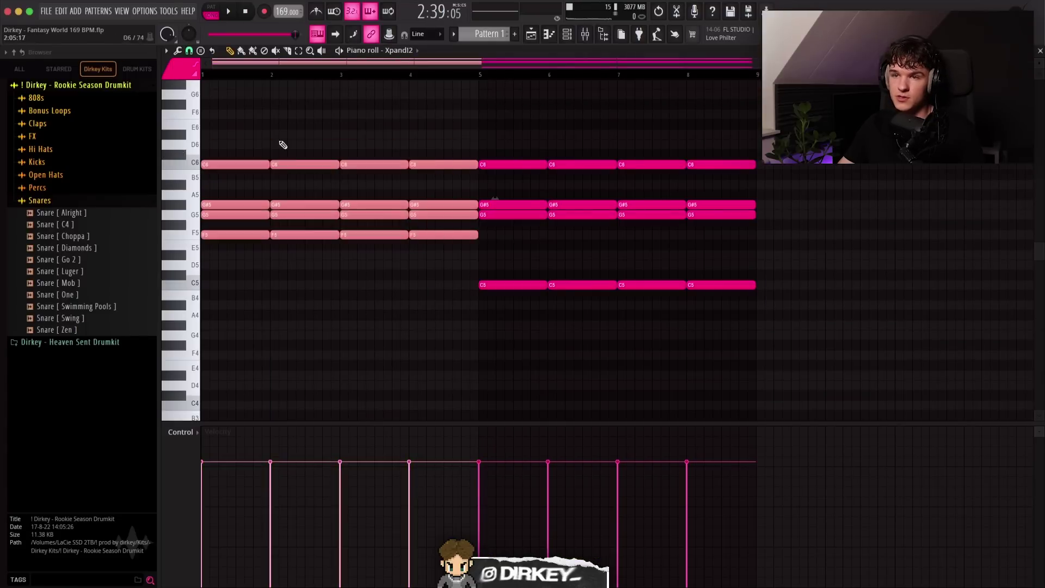
left_click(214, 131, "super")
left_click_drag(221, 151, 442, 195)
left_click(220, 160, "super")
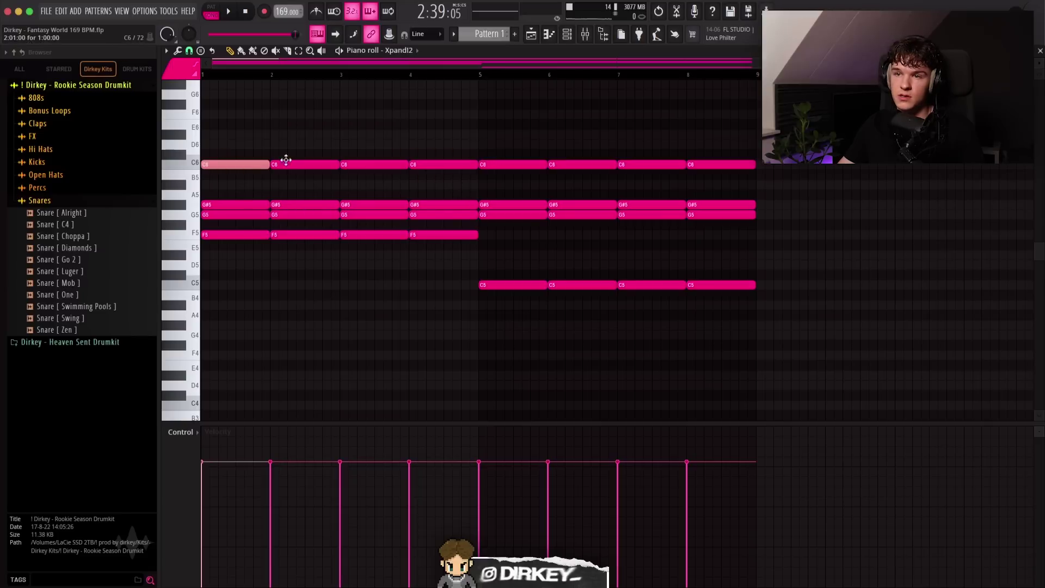
left_click_drag(212, 110, 438, 272)
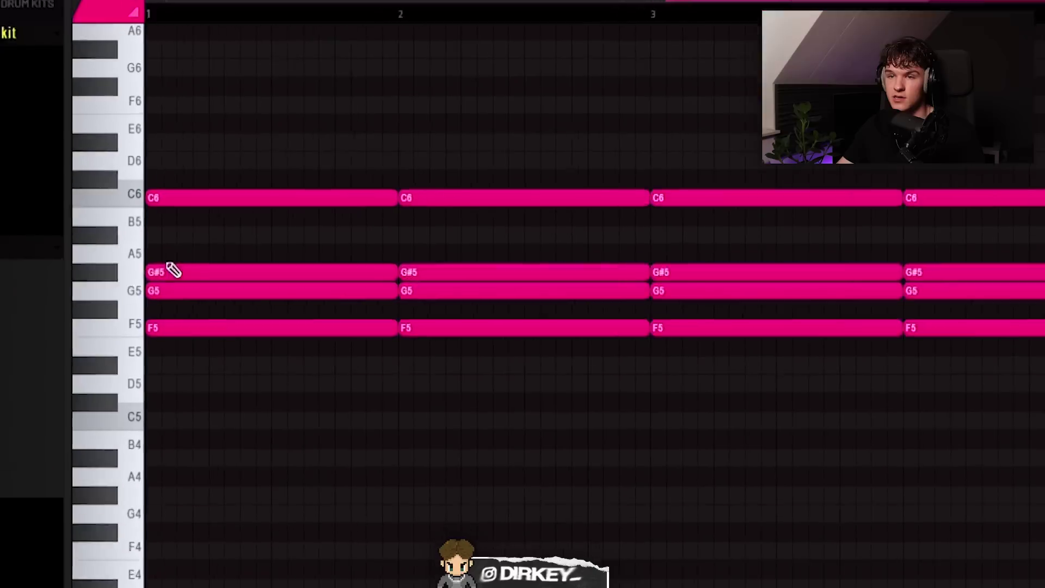
Step: Highlight the adjacent G#5 and G5 notes in the first chord to examine how closely they are spaced
left_click(214, 211, "super")
left_click(212, 223, "shift+super")
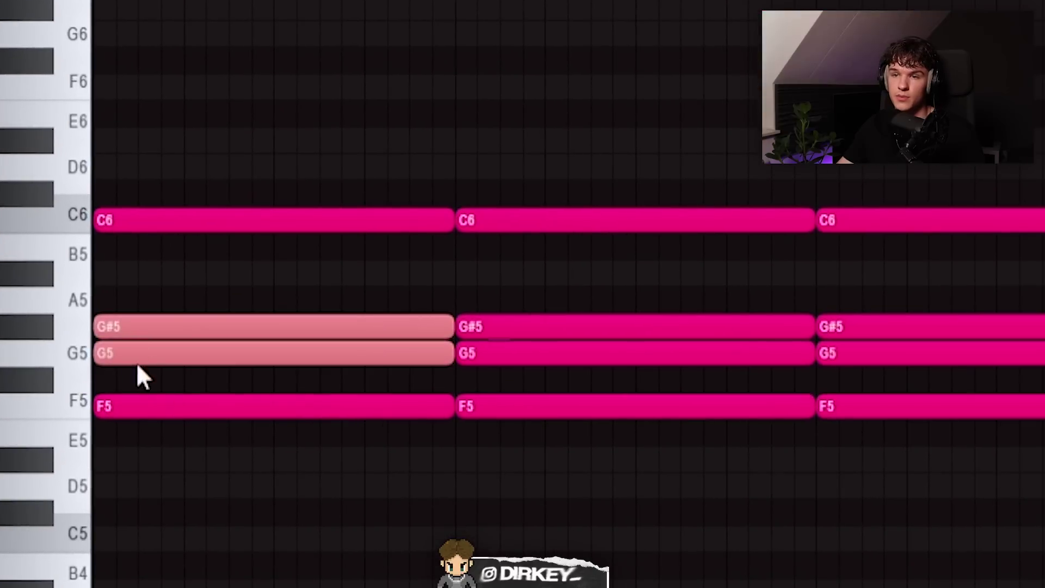
right_click(290, 322)
left_click(290, 322)
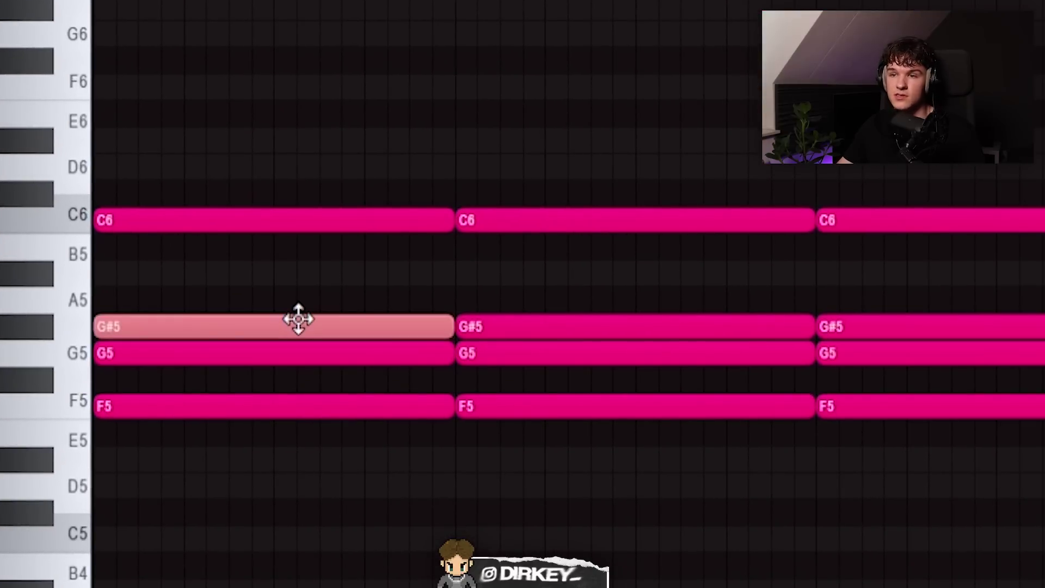
left_click_drag(215, 287, 253, 356)
left_click_drag(556, 308, 577, 356)
left_click_drag(963, 307, 985, 357)
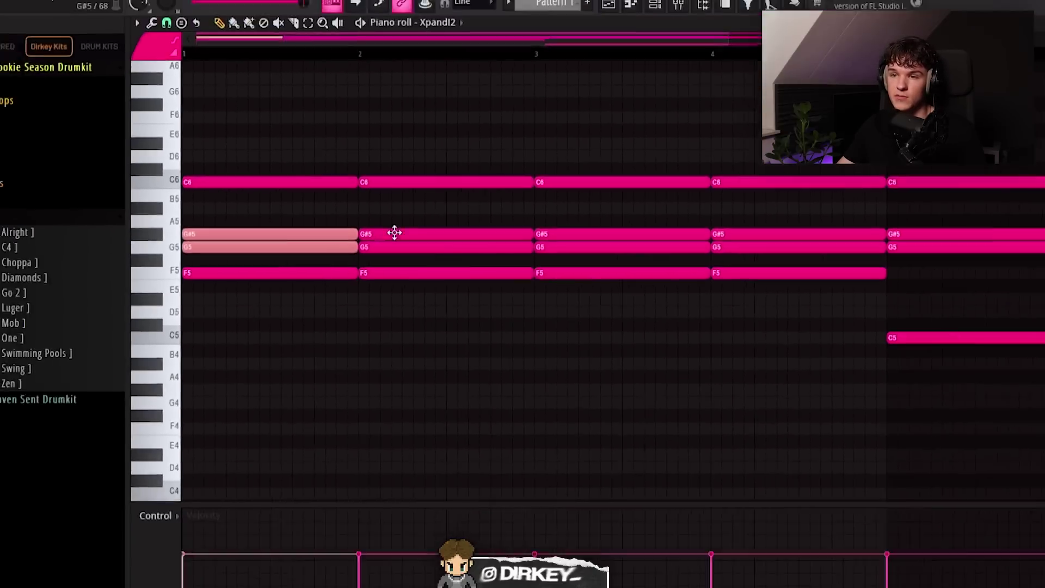
left_click(252, 225)
mouse_move(252, 230)
left_mouse_down()
mouse_move(252, 250)
mouse_move(252, 230)
left_mouse_up()
left_click_drag(300, 255, 689, 256)
Step: Delete the chords in bars 5 to 8 and duplicate the chords of bars 1 to 4 in their place
scroll(312, 72, "down", 3)
left_click_drag(894, 117, 567, 352)
key("Delete")
left_click_drag(559, 119, 80, 317)
key("ctrl+b")
Step: Move the four F5 bass notes in bars 5 to 8 down five semitones to C5
left_click_drag(502, 235, 795, 264)
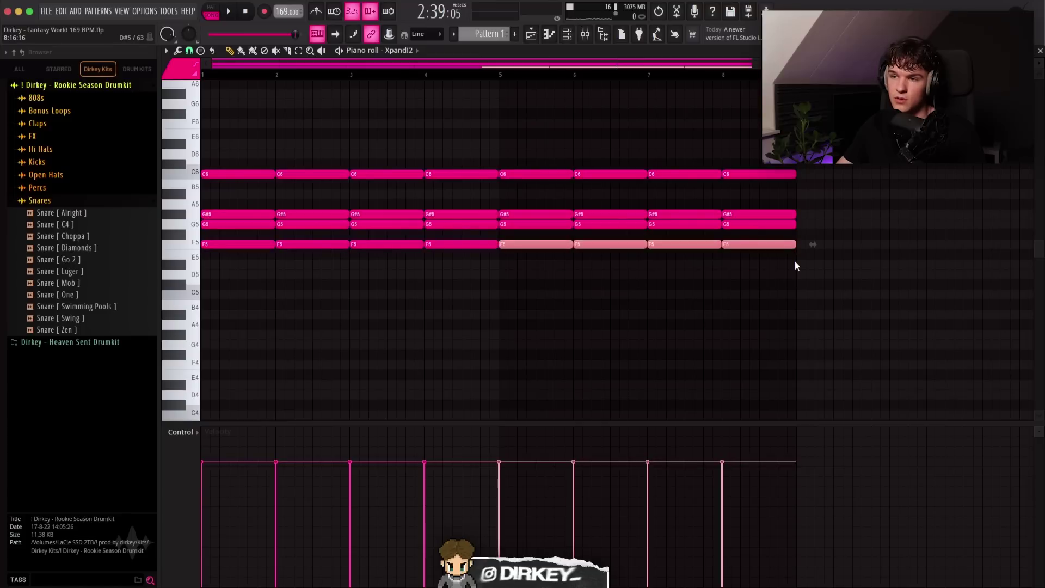
key("Down")
key("Down")
key("Down")
key("Down")
key("Down")
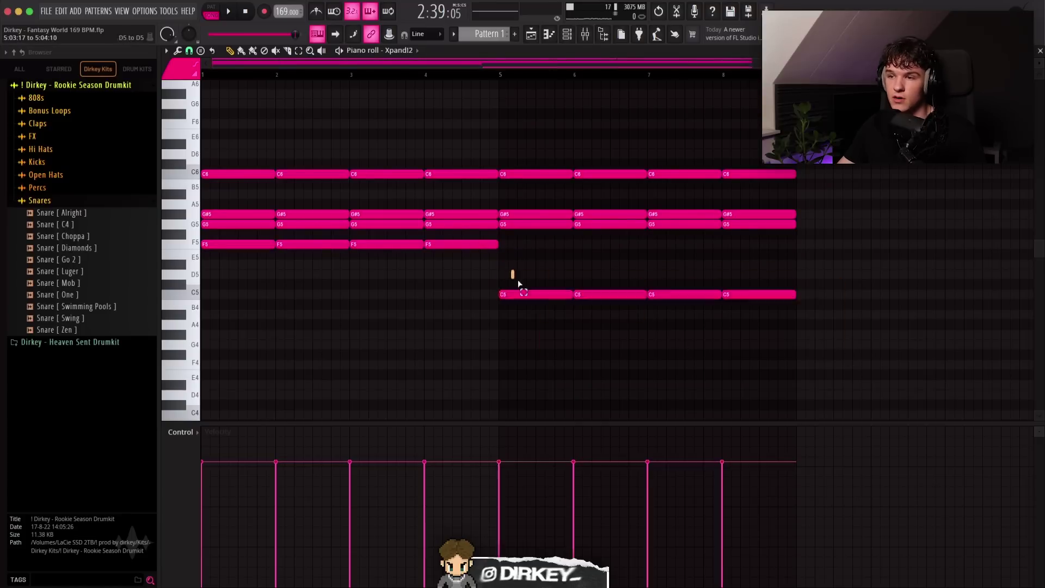
Step: Try shifting the C5 bass notes in bars 5 to 8 up by three semitones and back down
key("Up")
key("Up")
key("Up")
key("Down")
key("Down")
key("Down")
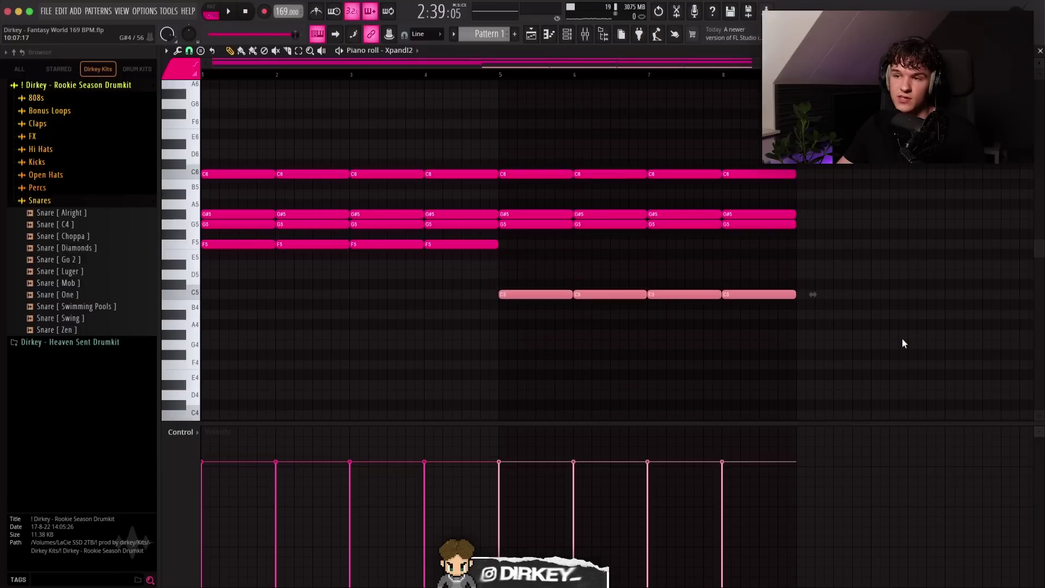
Step: Replace the chords in bars 5 to 8 with a fresh duplicate of the chords in bars 1 to 4
left_click_drag(595, 119, 131, 290)
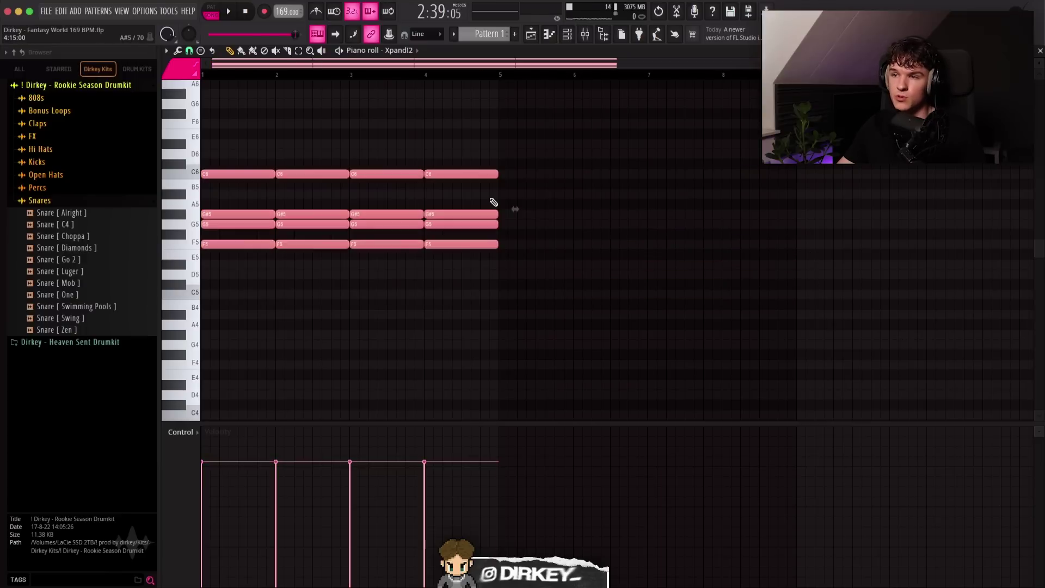
key("ctrl+b")
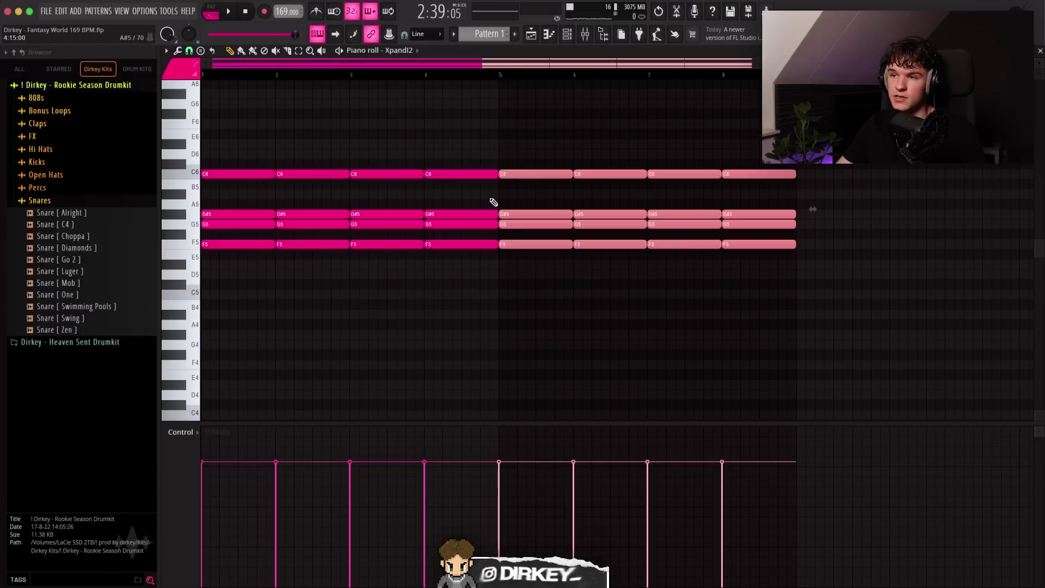
Step: Try transposing the duplicated chords in bars 5 to 8 up and down by semitones
key("Up")
key("Up")
key("Up")
key("Up")
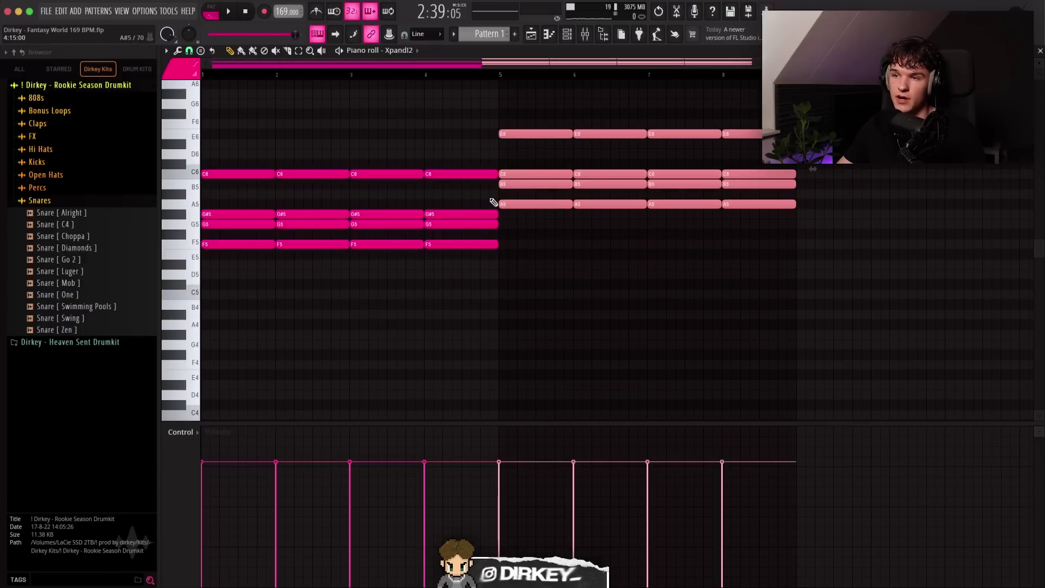
key("Down")
key("Down")
key("Down")
key("Down")
key("Down")
key("Down")
key("Down")
key("Down")
key("Down")
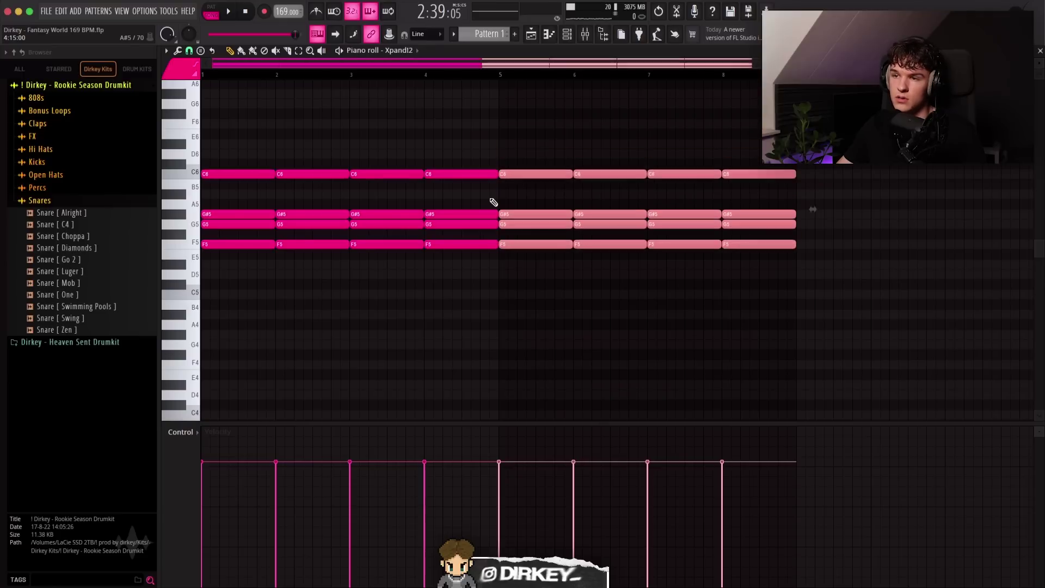
key("ctrl+z")
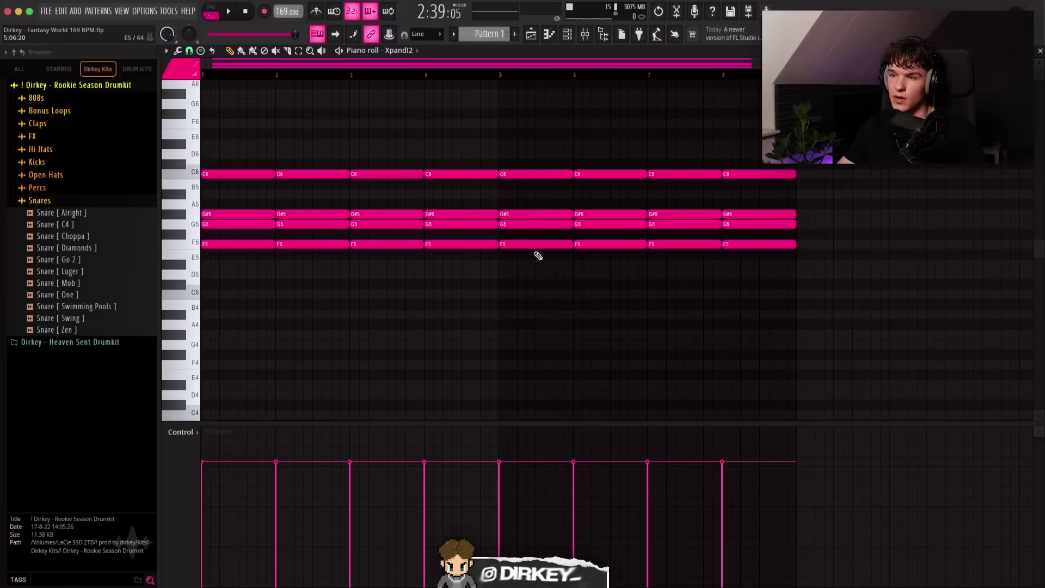
Step: Lower only the F5 bass notes in bars 5 to 8 by five semitones to C5
left_click_drag(501, 231, 876, 260)
key("Down")
key("Down")
key("Down")
key("Down")
key("Down")
Step: Highlight bars 1 to 4 and bars 5 to 8 in turn to compare the two chord voicings
left_click_drag(452, 279, 236, 126)
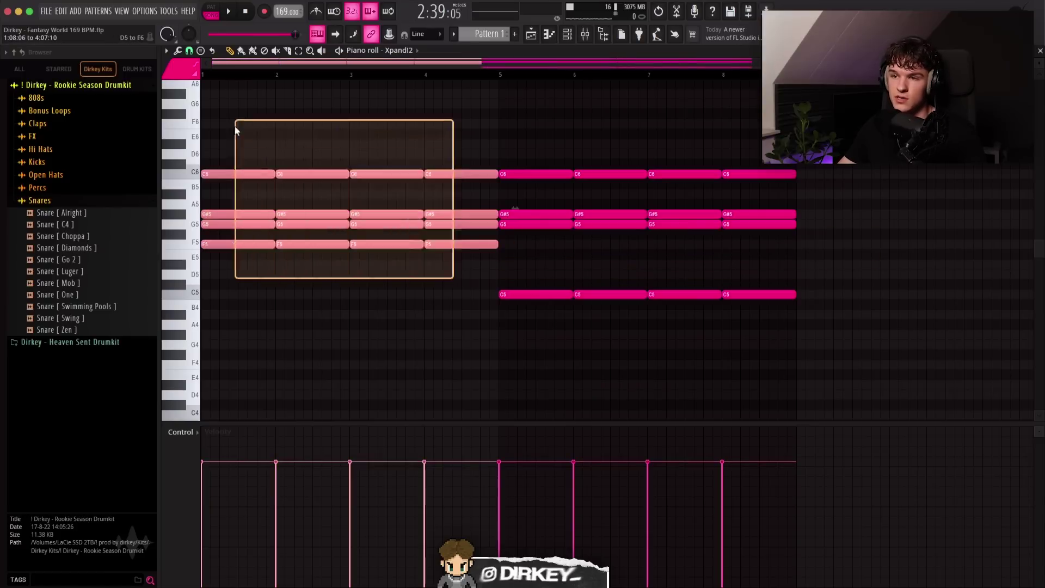
left_click_drag(475, 326, 782, 230)
left_click_drag(517, 327, 813, 100)
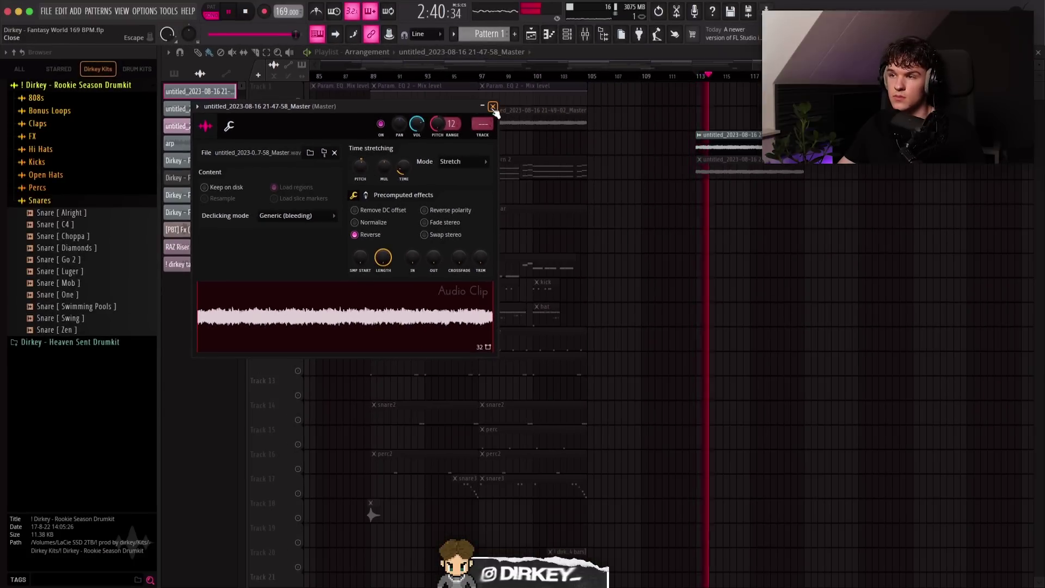
Step: Switch Reverse off and back on for the Track 3 audio clip to compare how it sounds
left_click(492, 107)
double_click(739, 145)
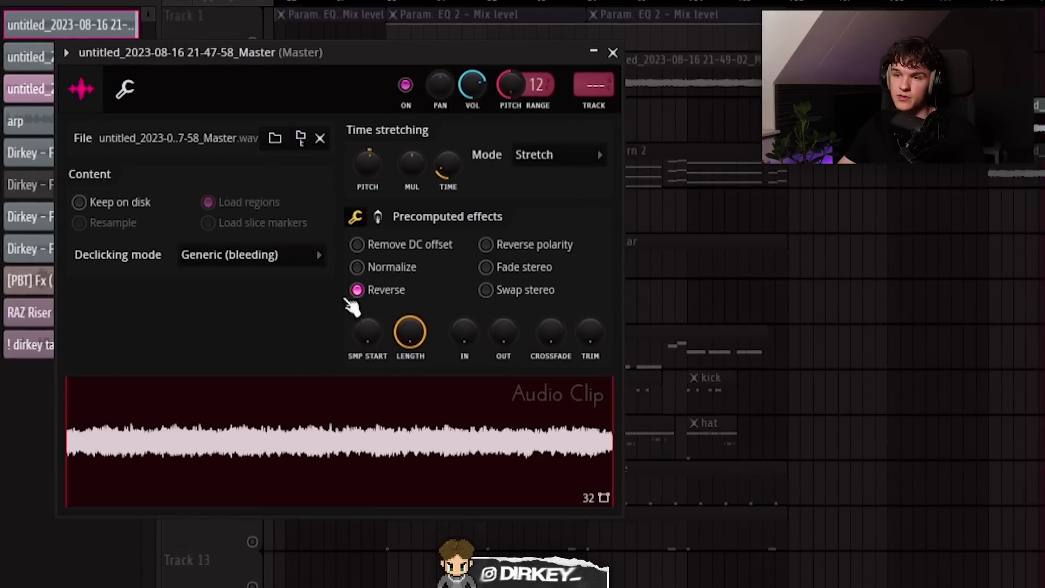
left_click(398, 299)
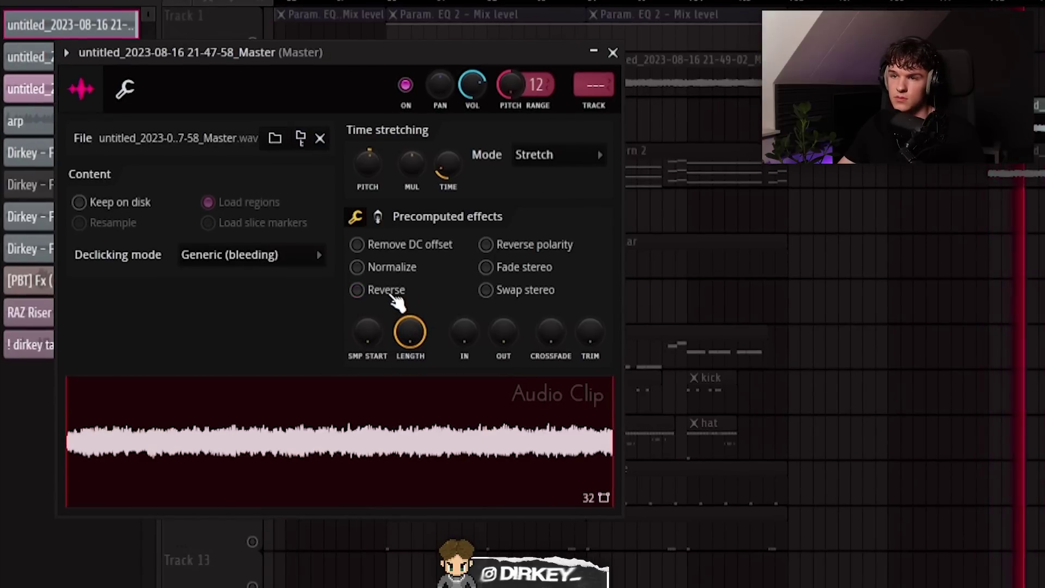
left_click(374, 297)
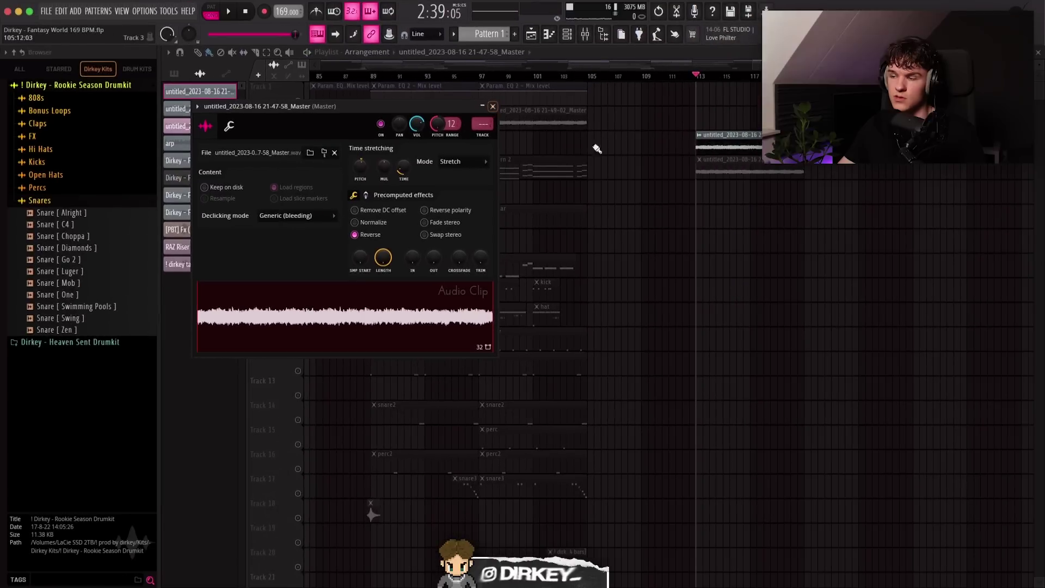
left_click(613, 52)
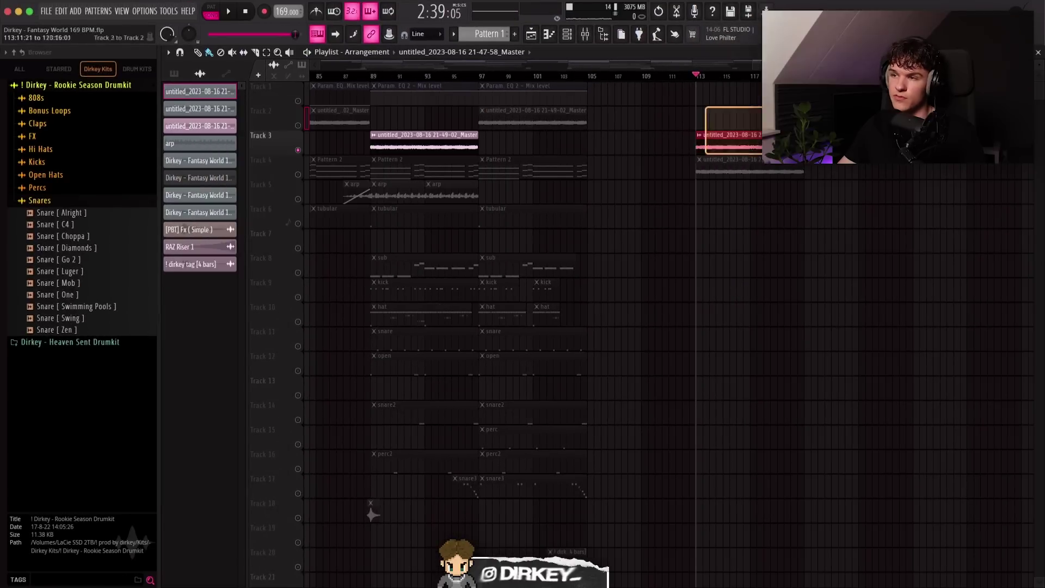
Step: Remove the Track 3 clip at bar 113, solo Track 4, and check the settings of its audio clip
left_click(300, 176)
double_click(726, 164)
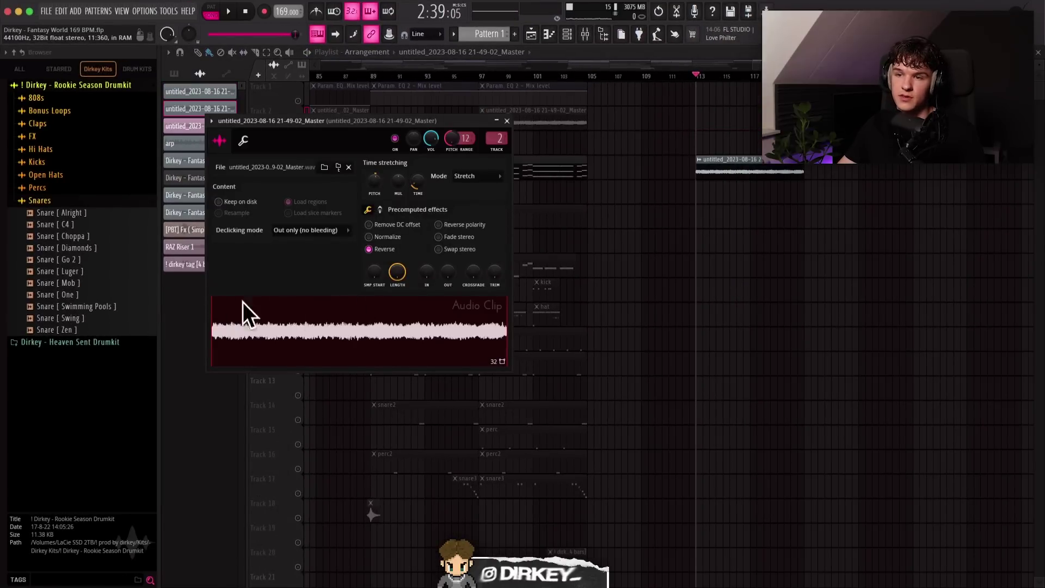
left_click(507, 120)
Step: Play the Track 4 audio clip from bar 113 to listen to the exported melody
scroll(790, 66, "up", 3)
left_click_drag(741, 63, 685, 67)
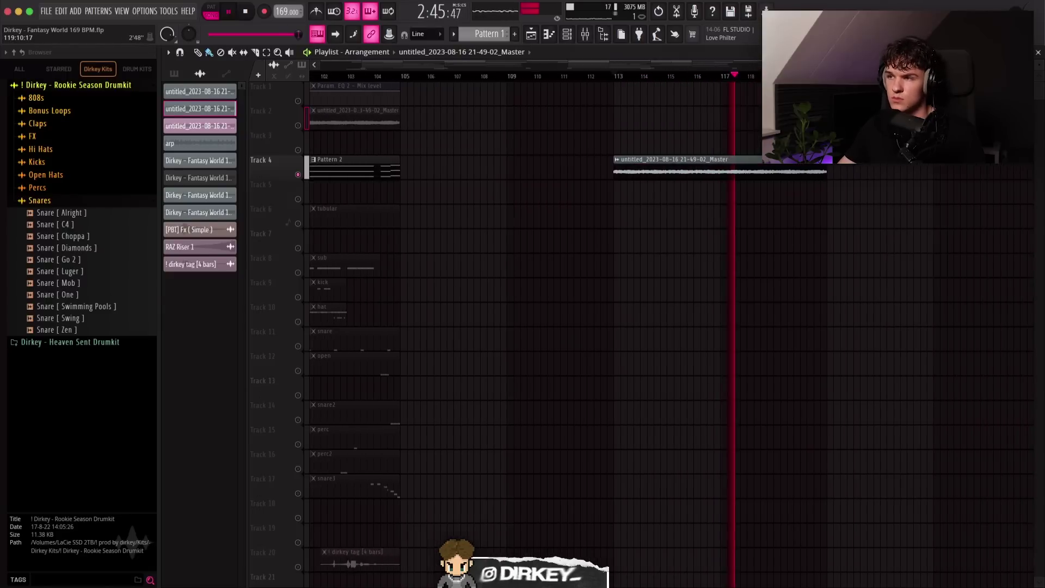
left_click_drag(656, 133, 776, 203)
left_click(743, 205, "super")
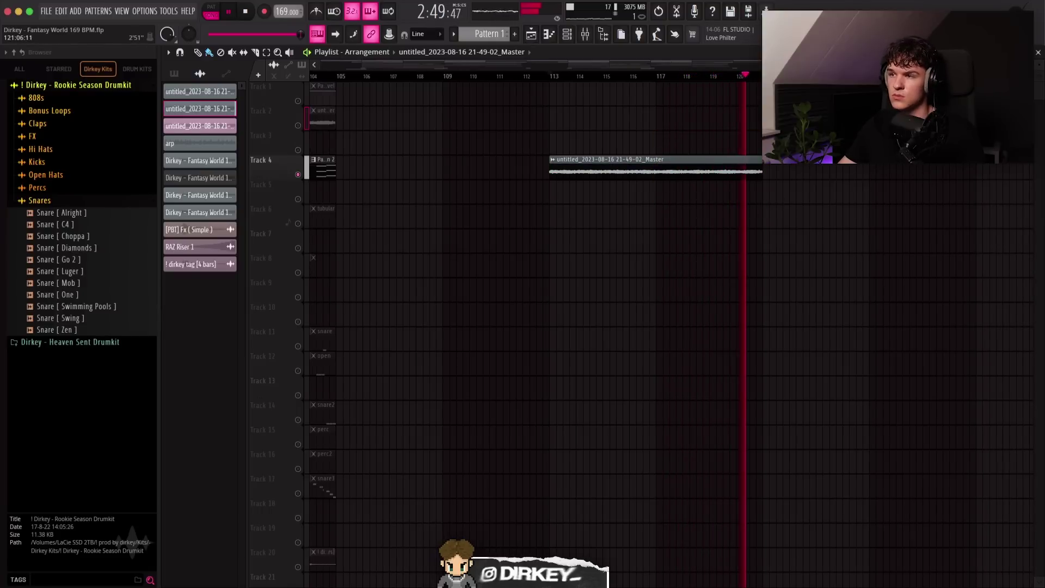
key("space")
Step: Enable the first Fruity parametric EQ 2 and ShaperBox 2 on mixer track 2 and review their curves
key("F9")
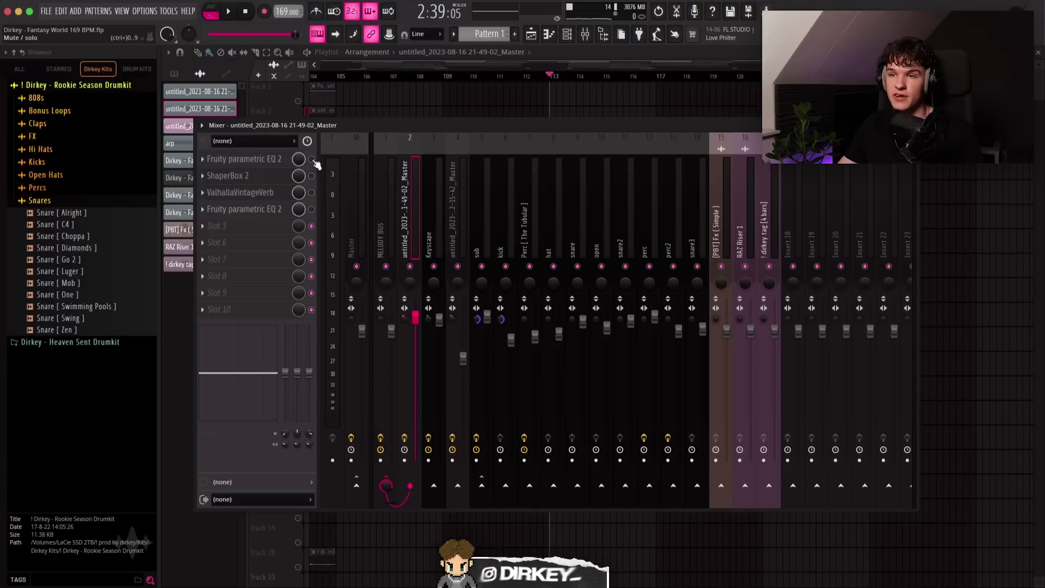
left_click(261, 165)
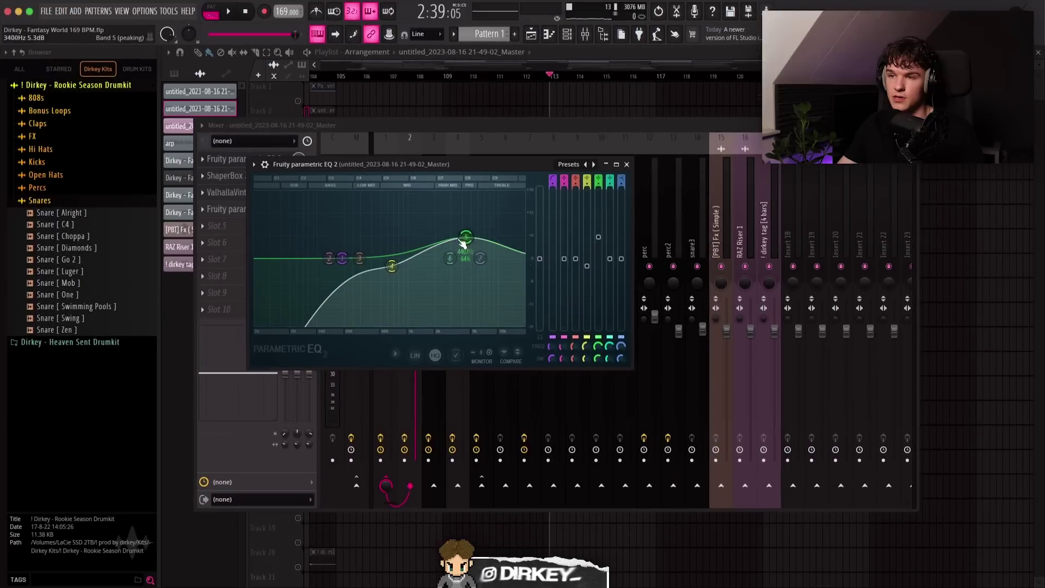
left_click(113, 148)
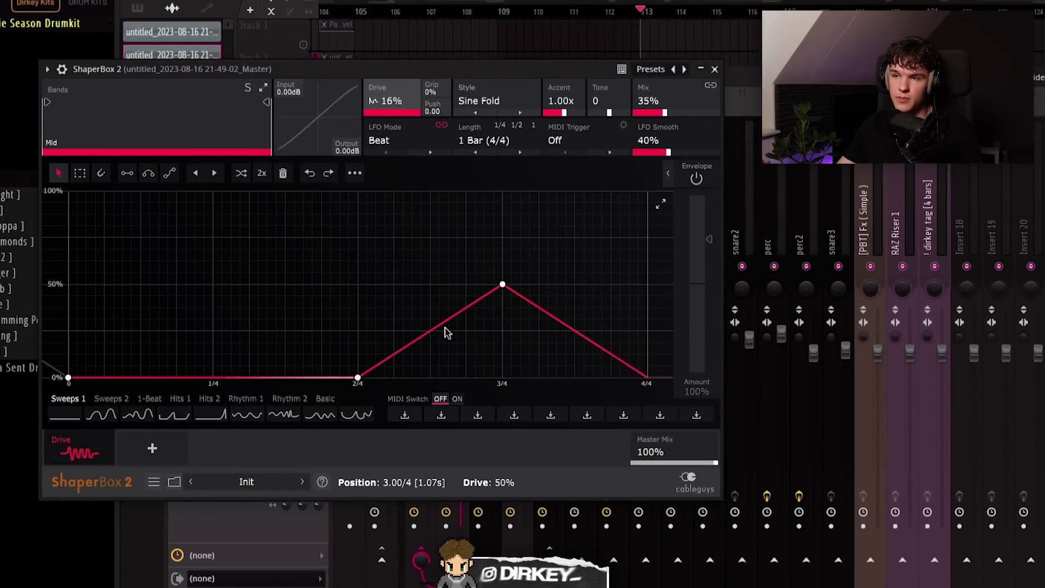
key("space")
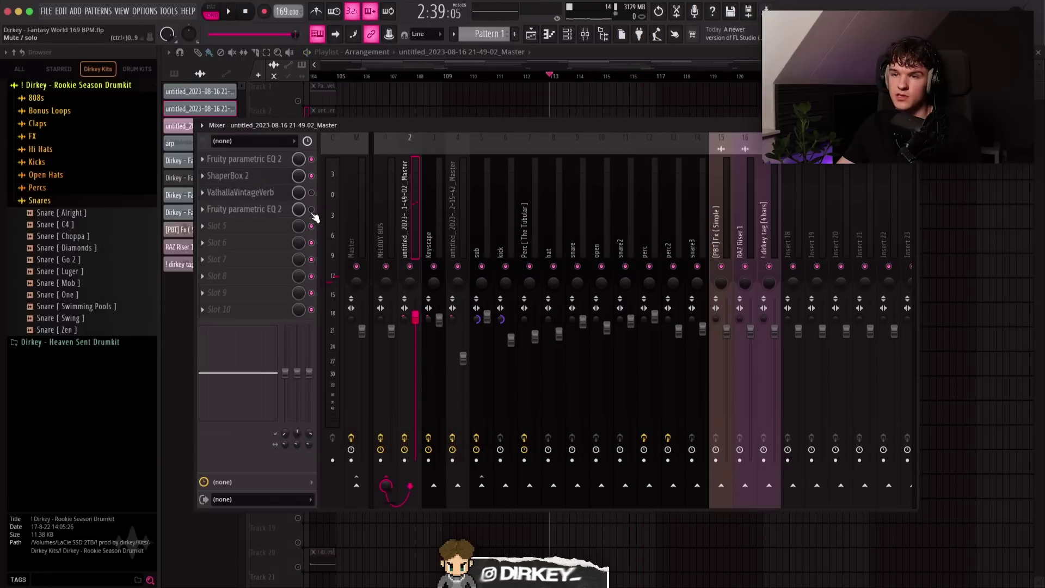
Step: Enable ValhallaVintageVerb on mixer track 2 and review its Concert Hall reverb settings
left_click(261, 194)
left_click_drag(199, 19, 339, 146)
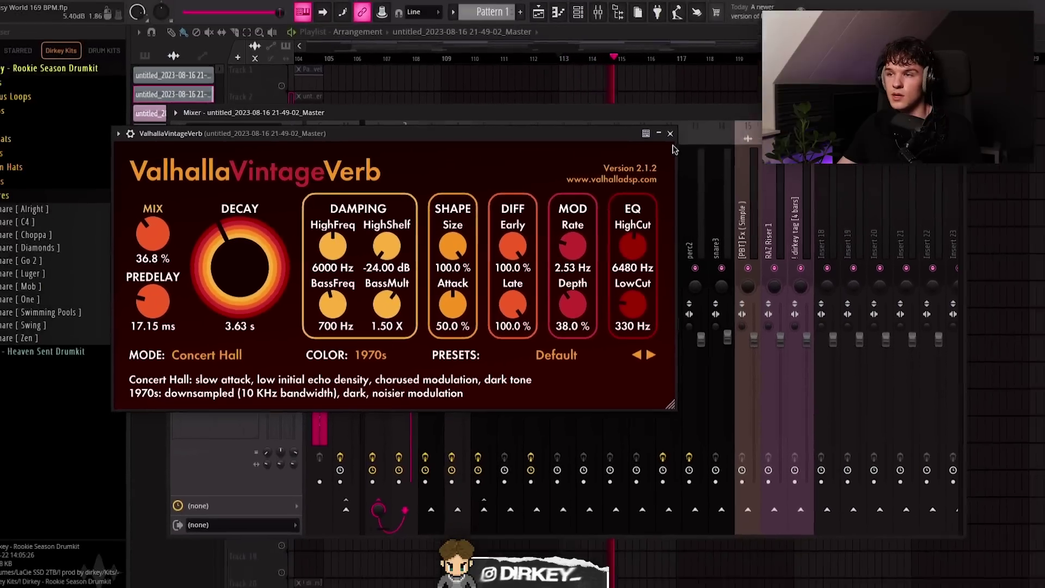
key("Escape")
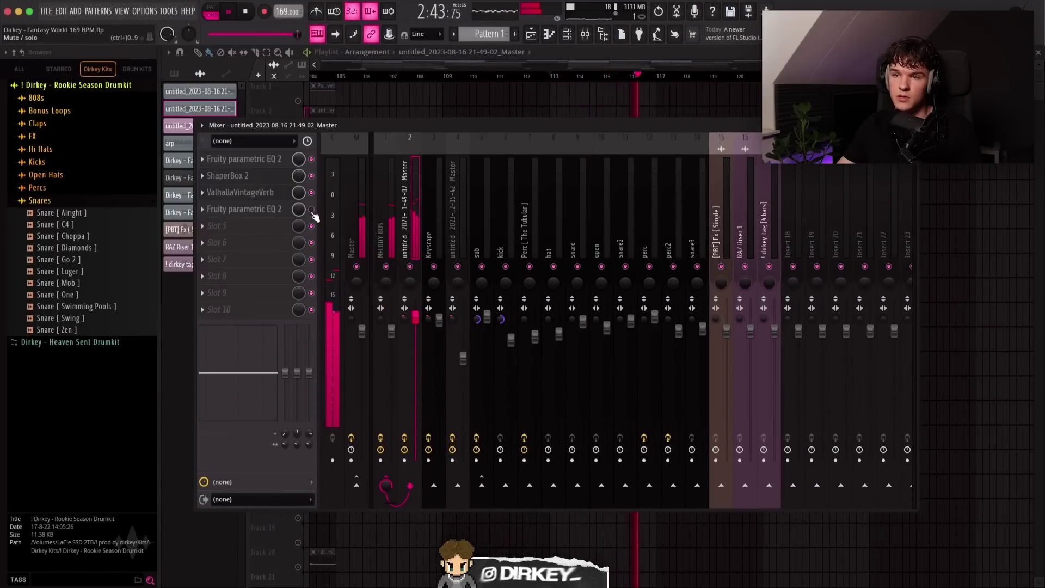
Step: Enable the second Fruity parametric EQ 2 on mixer track 2, review its curve, and close the mixer
left_click(275, 211)
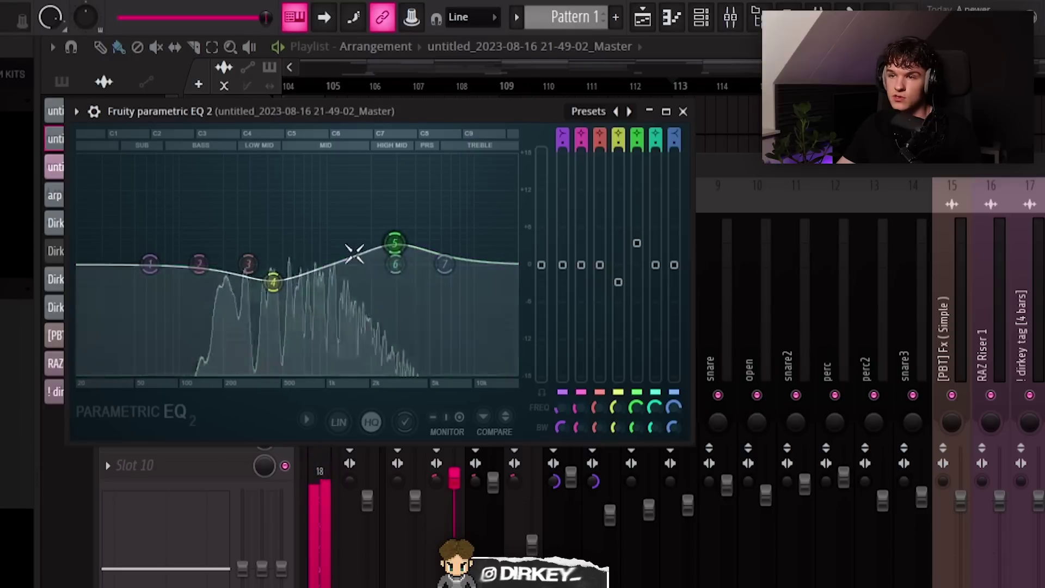
left_click_drag(379, 114, 742, 168)
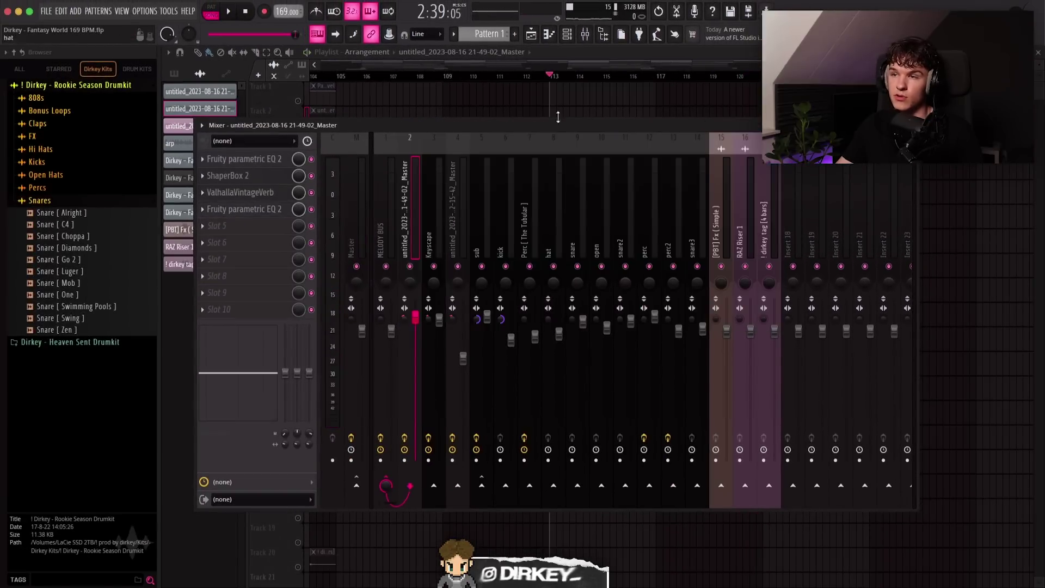
key("F9")
scroll(518, 77, "down", 3)
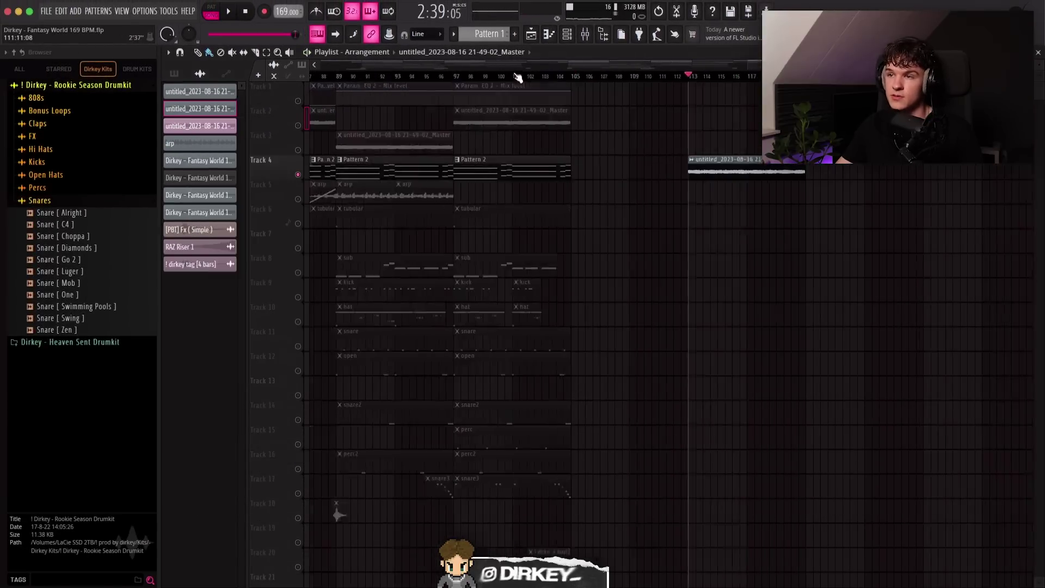
Step: Delete the exported melody clip at bar 113 on Track 4 and leave only Tracks 2 and 3 audible
right_click(749, 170)
scroll(438, 69, "down", 3)
right_click(298, 126)
left_click(298, 150)
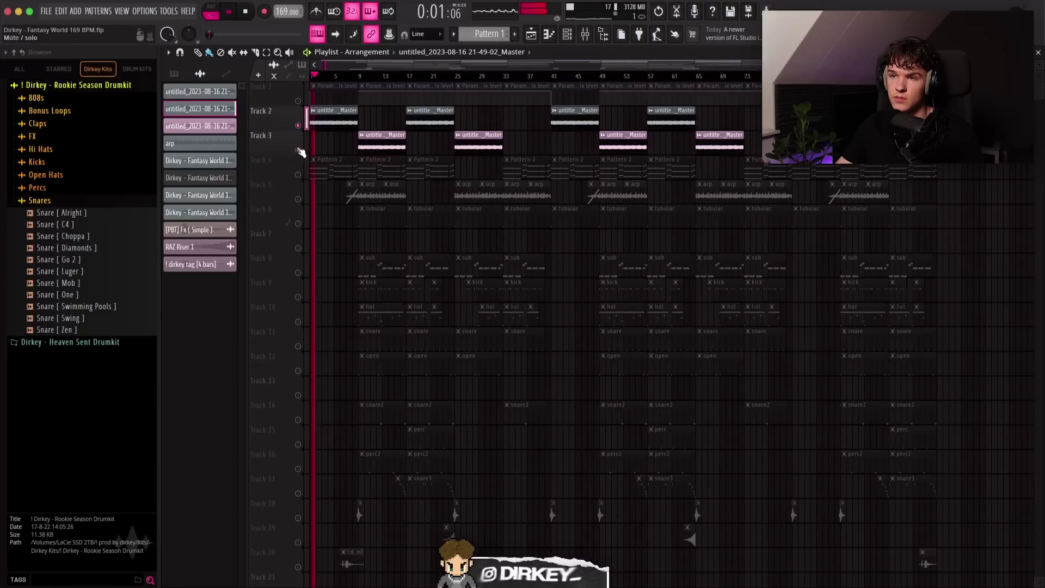
Step: Review the settings of the reversed audio clip on Track 3, stop playback, and set the playback position to bar 9
double_click(385, 143)
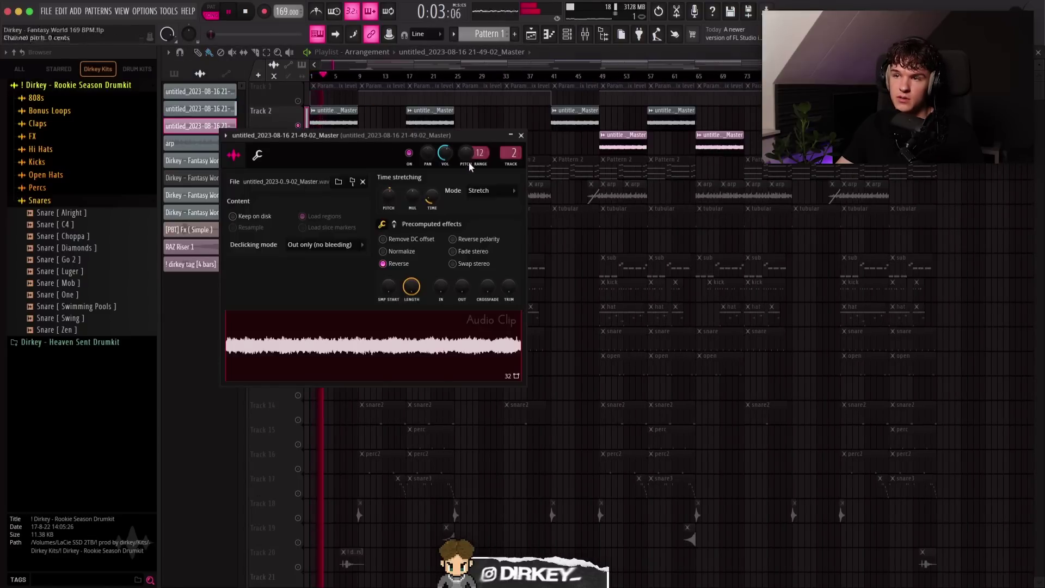
key("Escape")
key("space")
left_click(358, 76)
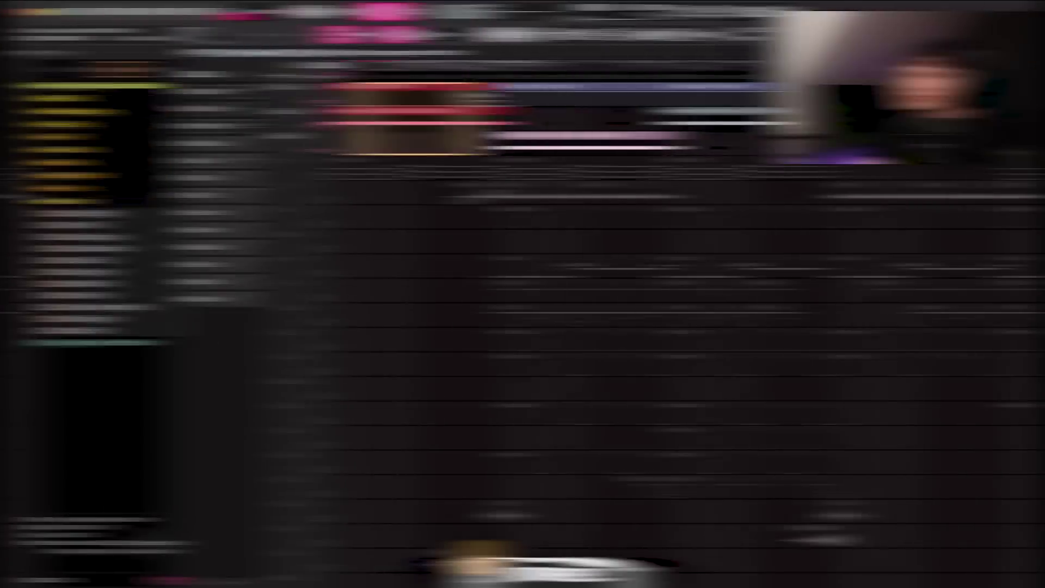
Step: Open Pattern 2's Keyscape melody in the piano roll and play it through from bar 1
left_click(404, 153, "ctrl")
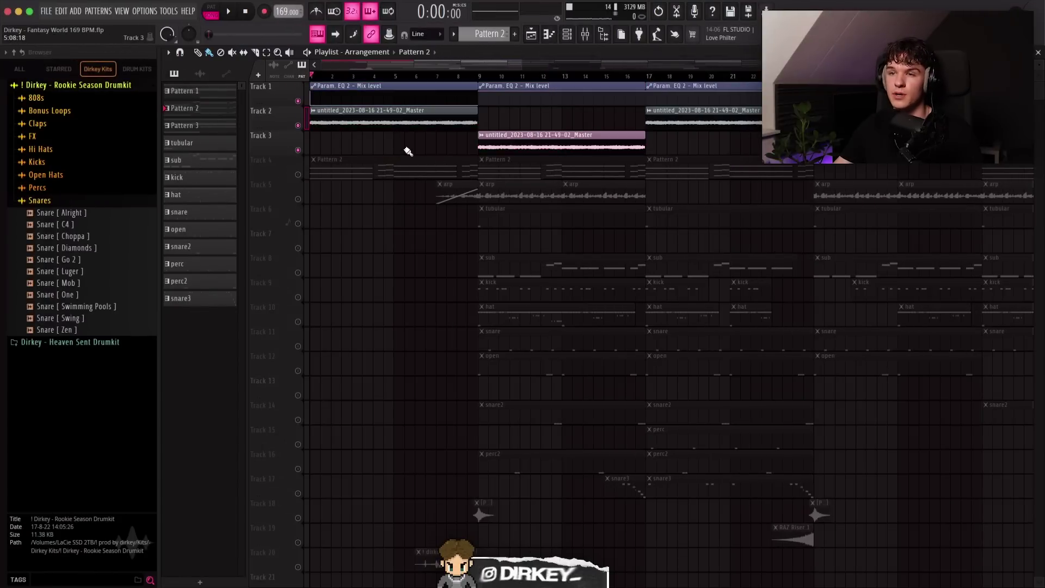
left_click_drag(379, 146, 440, 102)
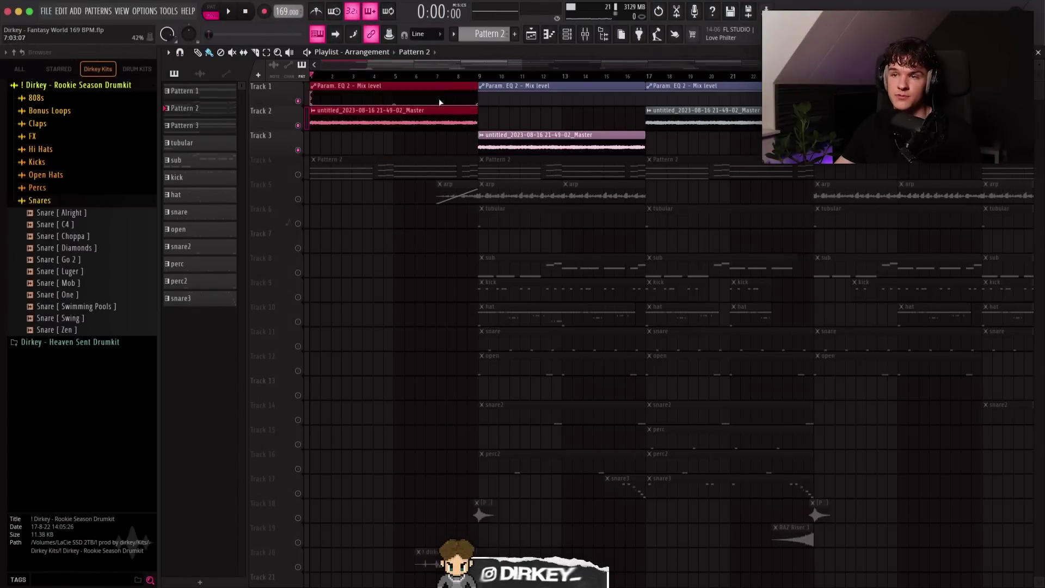
double_click(338, 163)
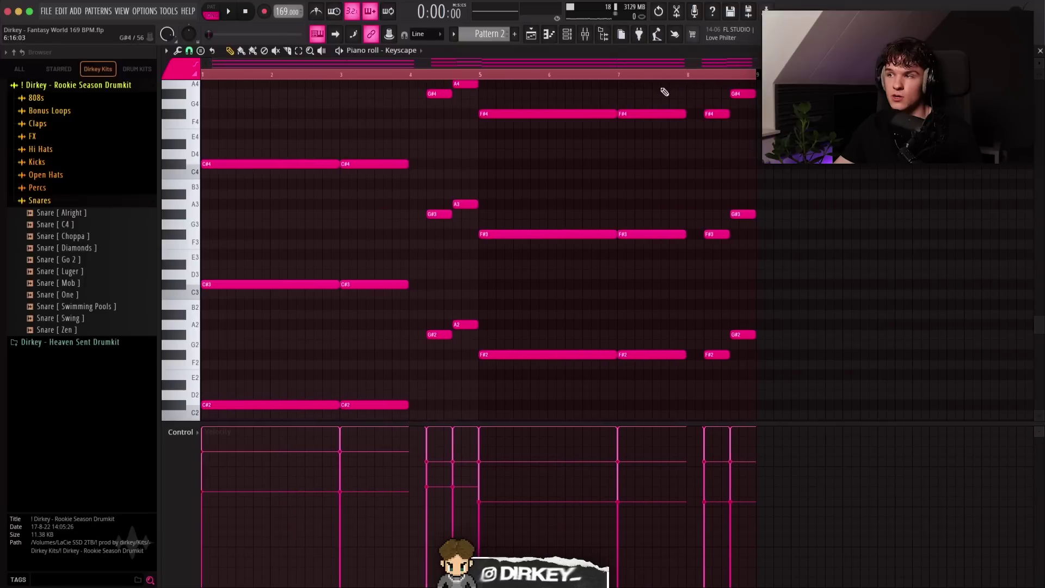
left_click_drag(1036, 63, 1037, 54)
left_click(316, 75, "ctrl")
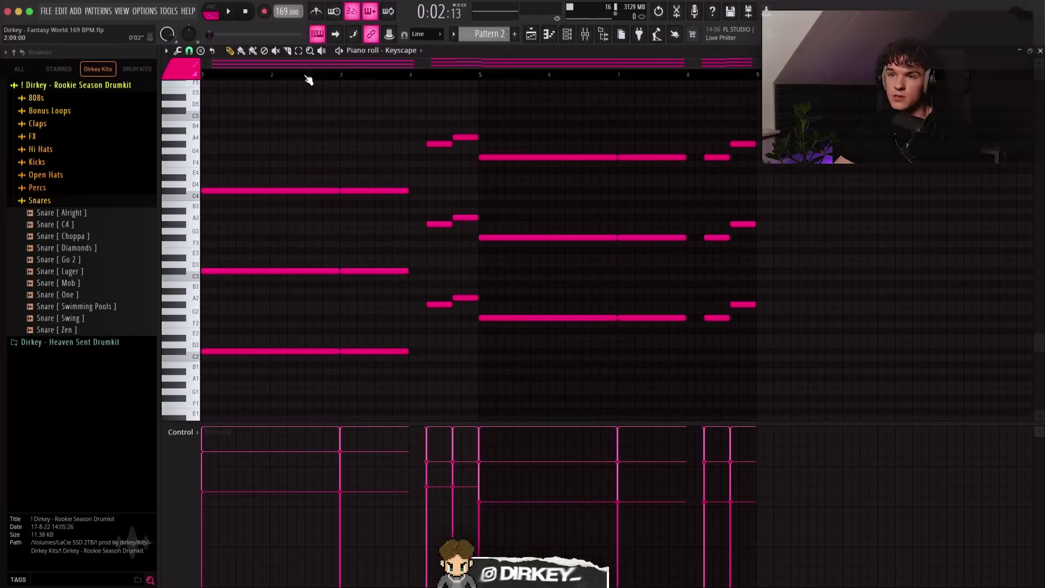
key("space")
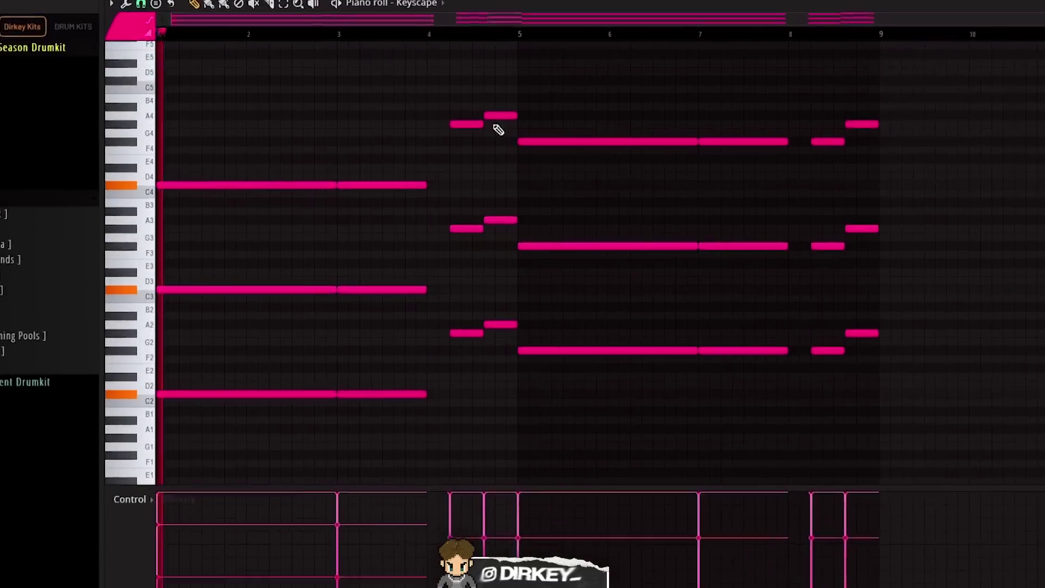
key("space")
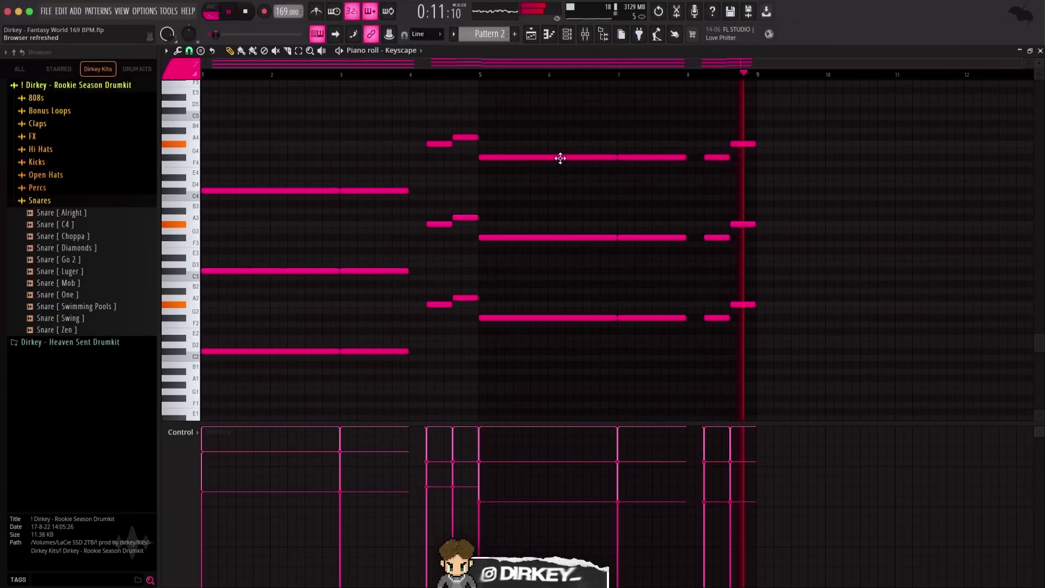
Step: Delete the Keyscape notes in bars 3 to 4 and 7 to 8, keeping only the long notes at bars 1 and 5
left_click_drag(367, 107, 476, 373)
key("Delete")
left_click_drag(636, 109, 758, 327)
key("Delete")
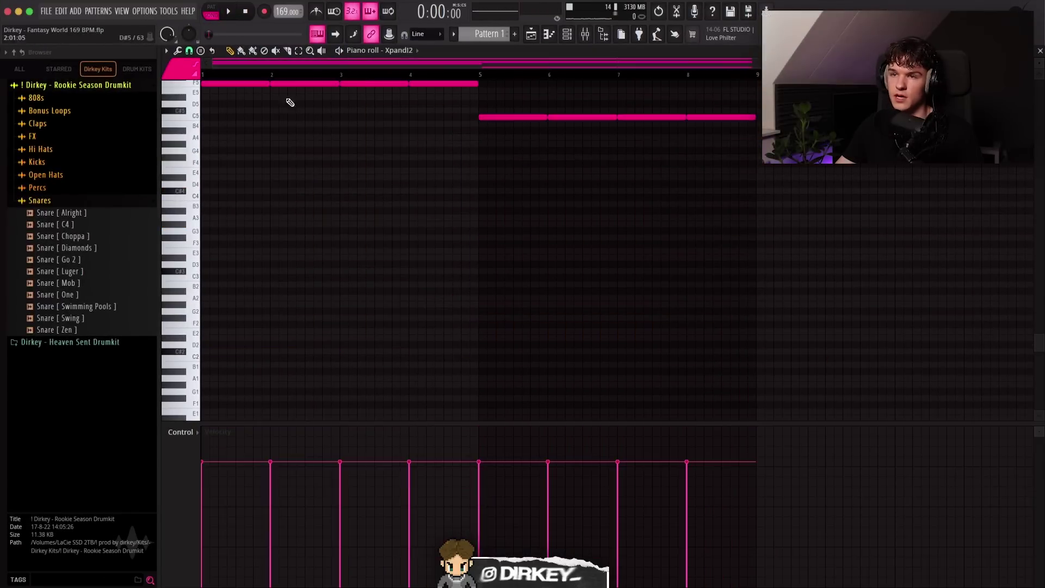
Step: Examine Pattern 1's Xpand!2 chords in the piano roll and select their lowest notes across all eight bars
scroll(336, 72, "right", 2)
scroll(336, 72, "left", 2)
scroll(413, 186, "up", 5)
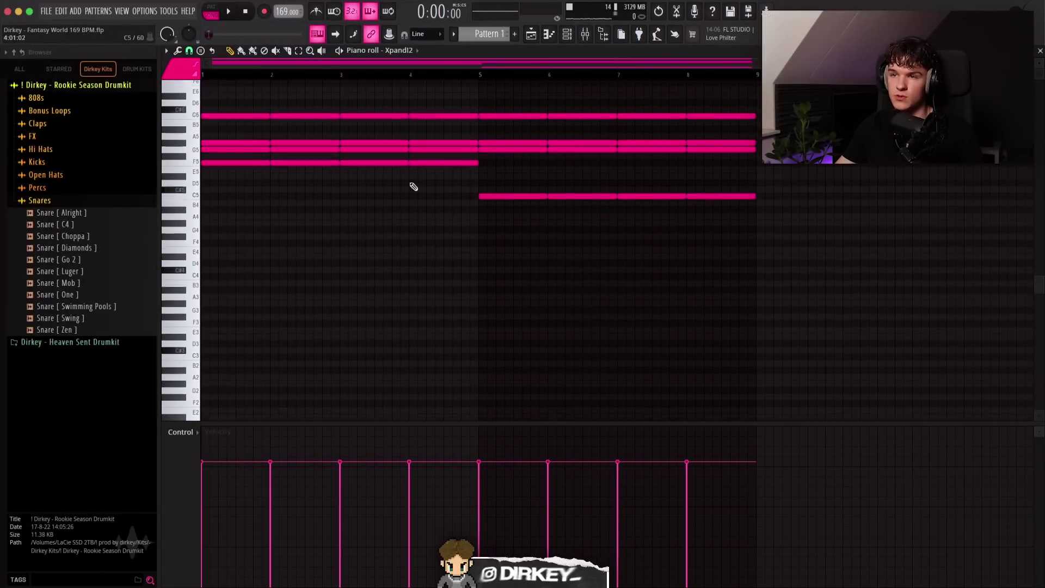
left_click_drag(221, 218, 800, 279)
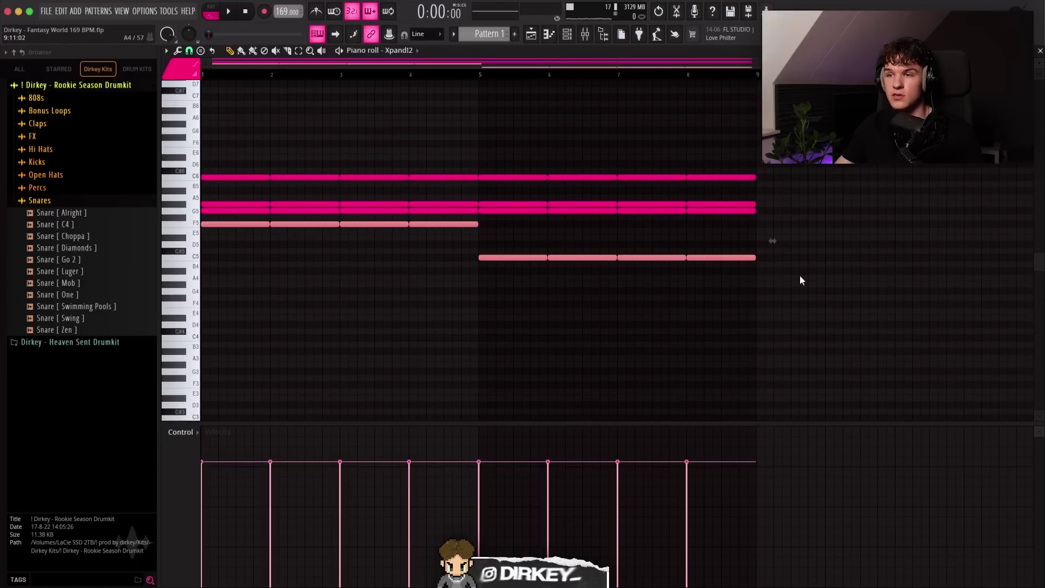
key("shift+Up")
key("shift+Down")
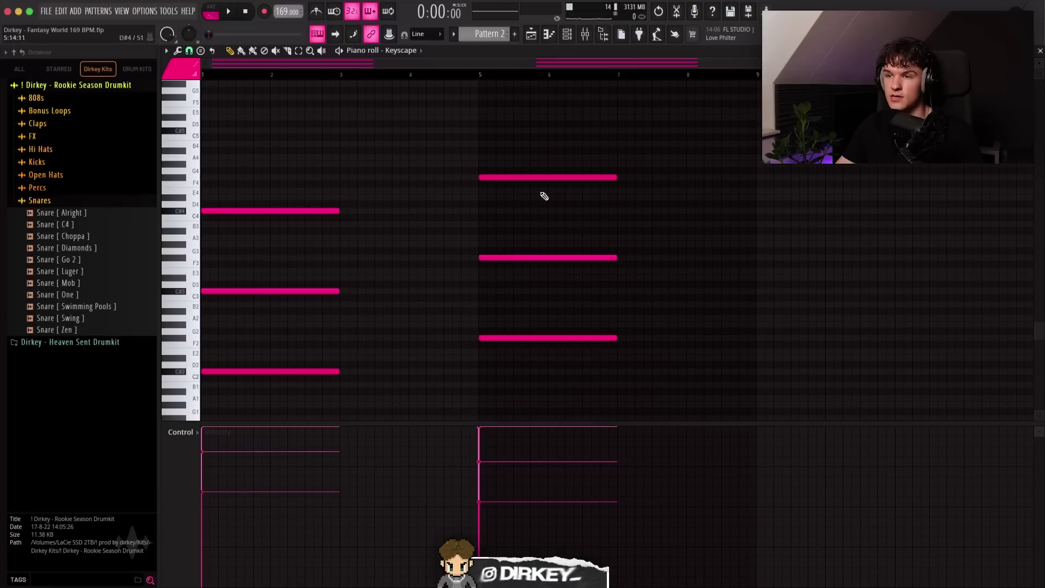
Step: Undo the Keyscape note deletions in Pattern 2 and check the restored notes
key("ctrl+z")
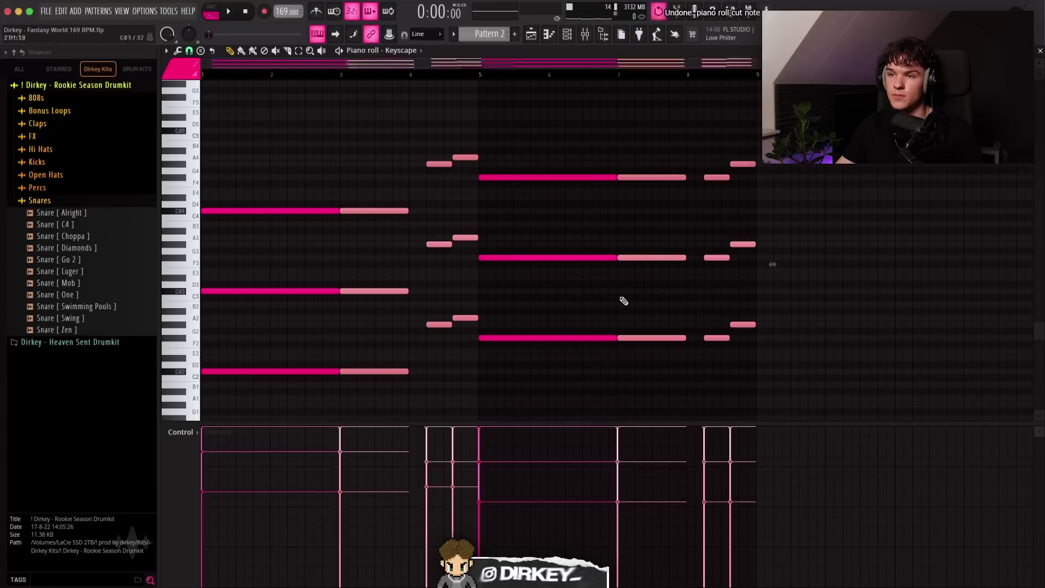
left_click_drag(369, 93, 482, 374)
left_click_drag(643, 136, 744, 382)
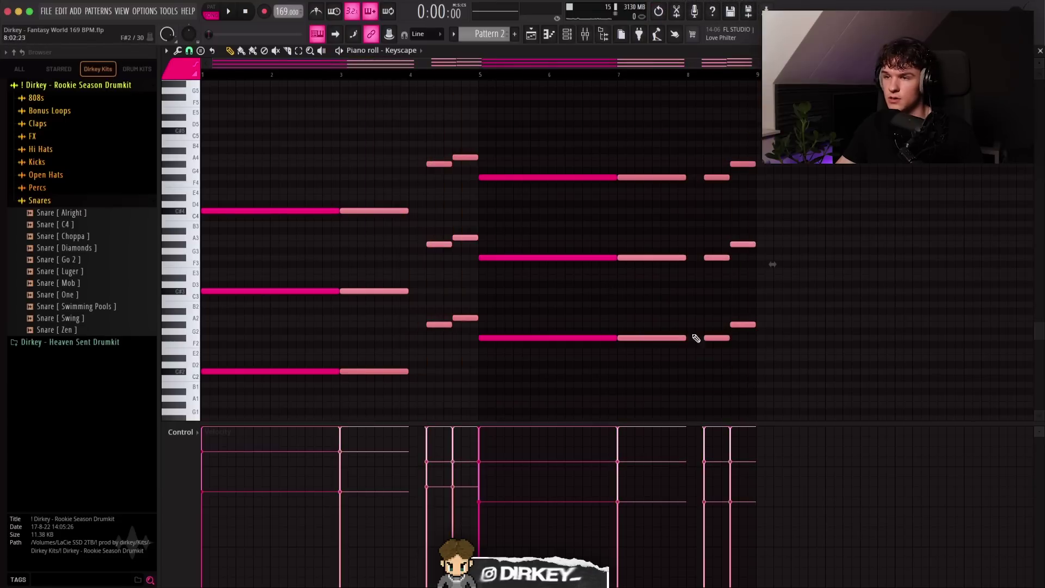
Step: Select the long held octave notes in bars 1 to 3 and 5 to 7 to examine the repeated root notes
left_click_drag(342, 174, 384, 365)
left_click_drag(261, 147, 237, 401)
key("super+d")
left_click_drag(545, 135, 654, 392)
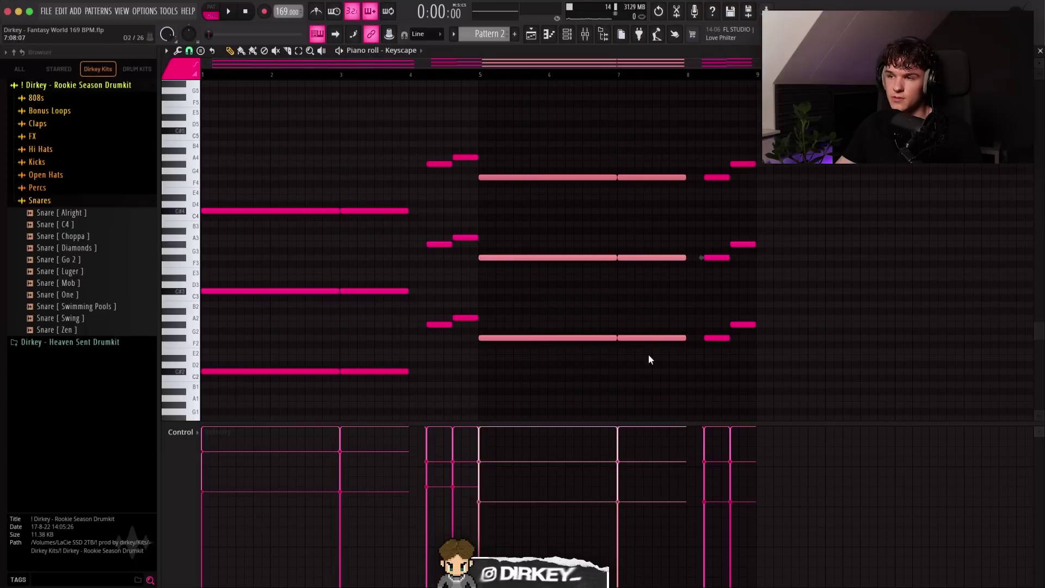
Step: Select the short transition notes in bars 4 and 8 to examine how they lead between the held notes
mouse_move(427, 134)
left_mouse_down()
mouse_move(441, 234)
mouse_move(479, 354)
left_mouse_up()
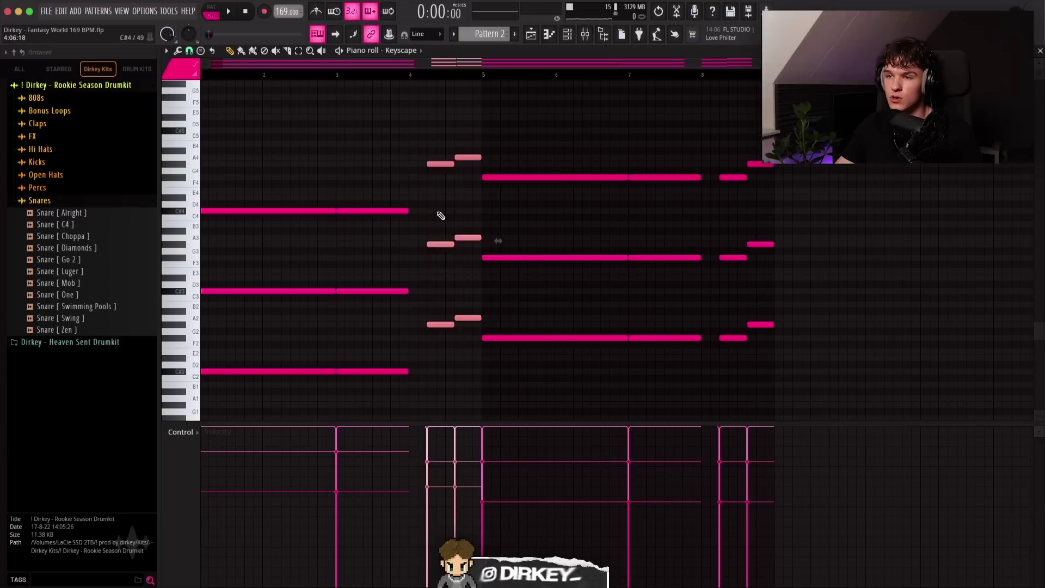
left_click_drag(718, 151, 725, 335)
left_click_drag(411, 161, 416, 400)
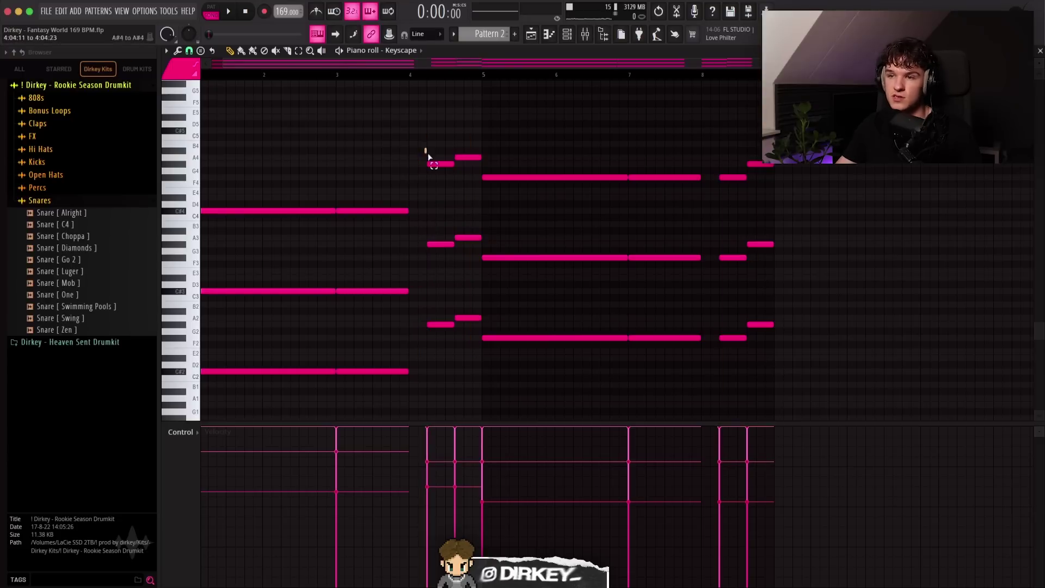
left_click_drag(429, 151, 479, 330)
left_click_drag(433, 155, 442, 199)
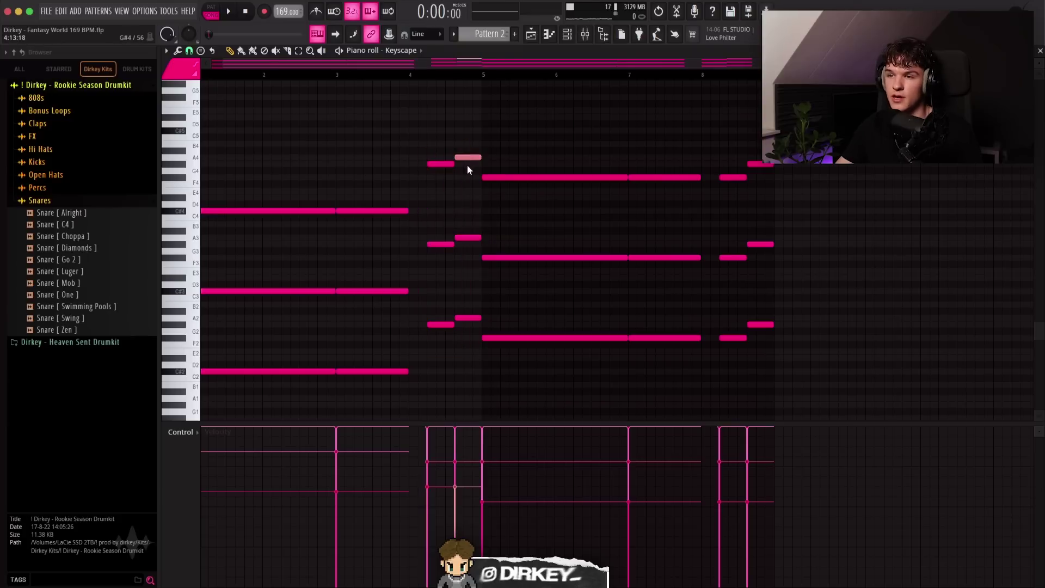
Step: Try transposing the transition notes in bar 4 up and down, and select the matching notes in bar 8
left_click_drag(443, 148, 446, 381)
key("shift+Up")
key("shift+Up")
key("shift+Down")
key("shift+Down")
key("shift+Up")
key("shift+Down")
left_click_drag(708, 140, 748, 335)
left_click_drag(784, 262, 751, 332)
left_click_drag(425, 140, 472, 349)
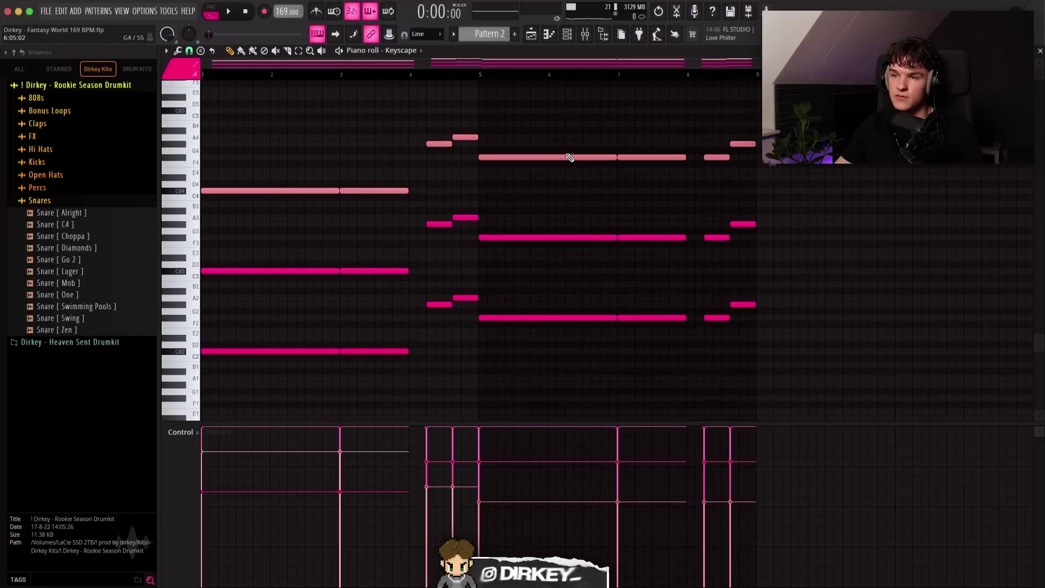
Step: Try moving the top layer of the Keyscape melody down an octave, undo it, and reselect the octave layers
key("ctrl+Down")
key("ctrl+Down")
key("ctrl+Up")
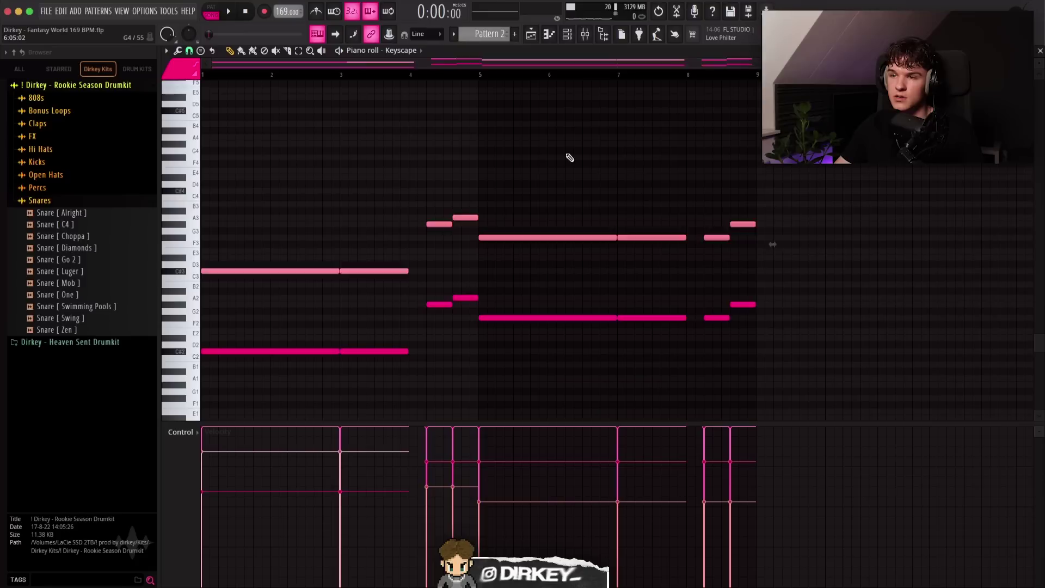
key("ctrl+z")
left_click_drag(236, 227, 215, 390)
left_click_drag(824, 100, 232, 207)
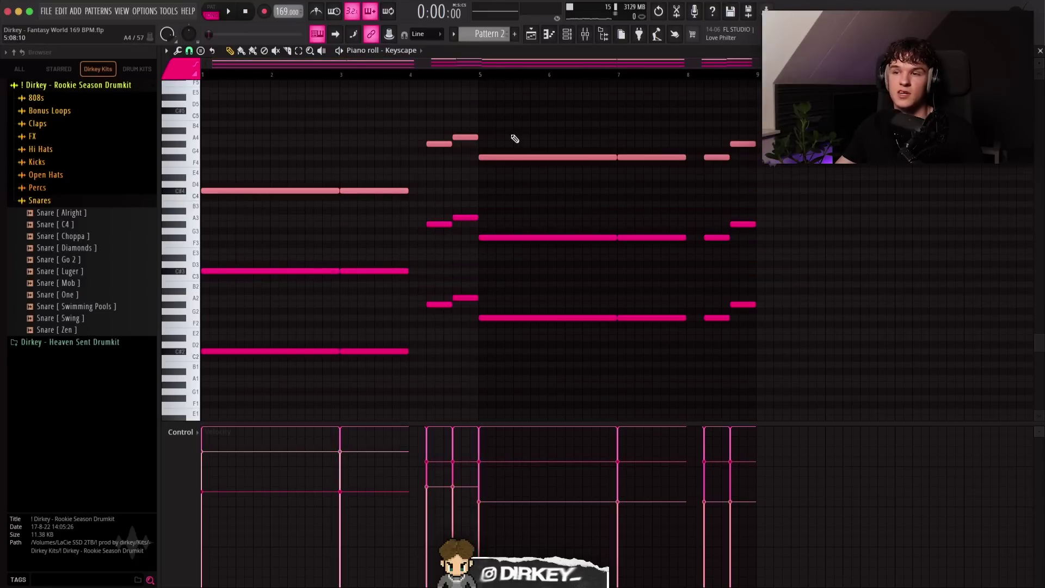
Step: Review the Keyscape piano patch and the Fruity parametric EQ 2 on mixer track 3, and open its second effect
left_click_drag(322, 94, 474, 100)
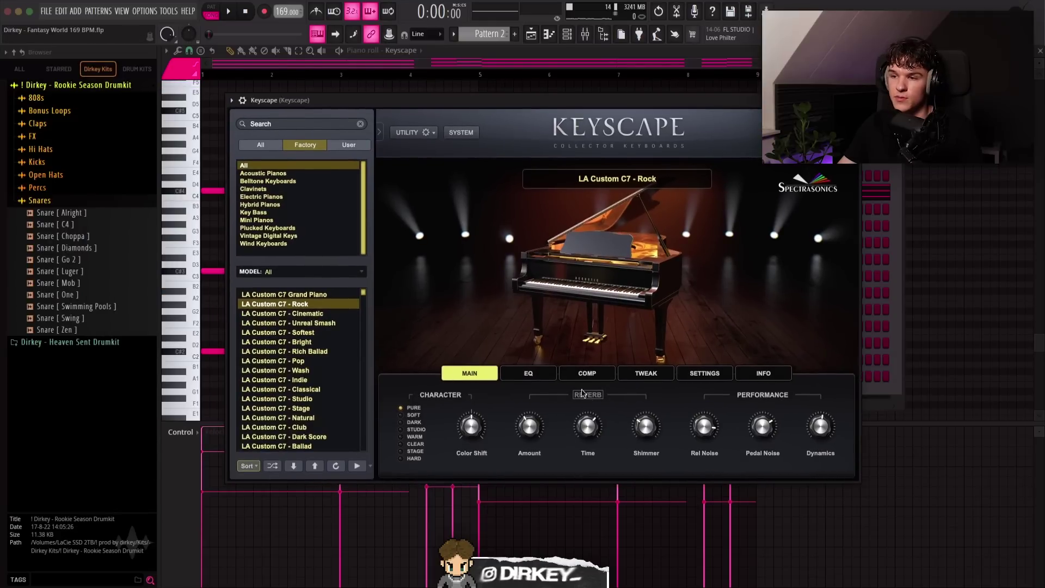
key("Escape")
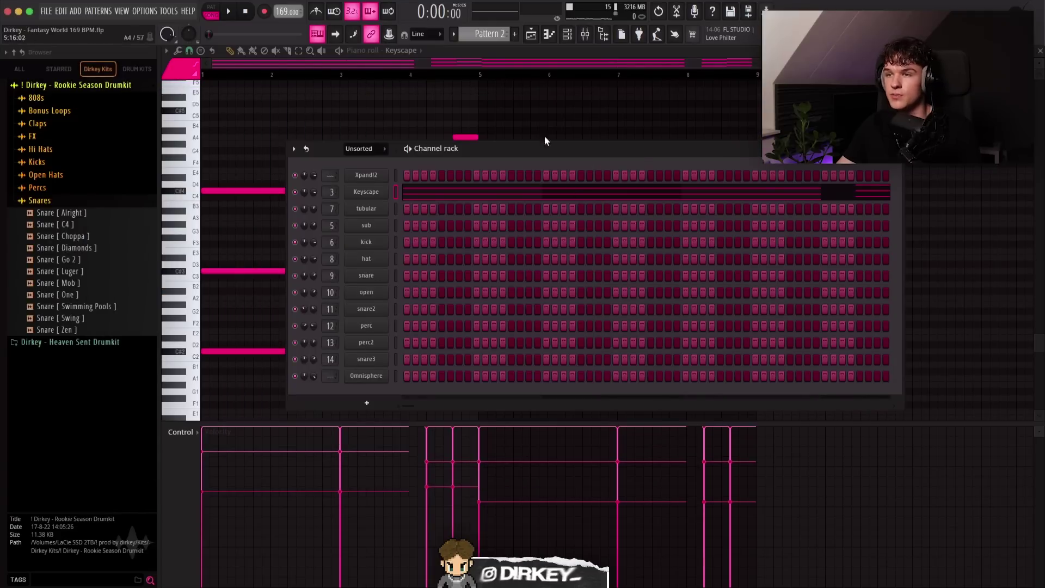
key("F9")
left_click(255, 159)
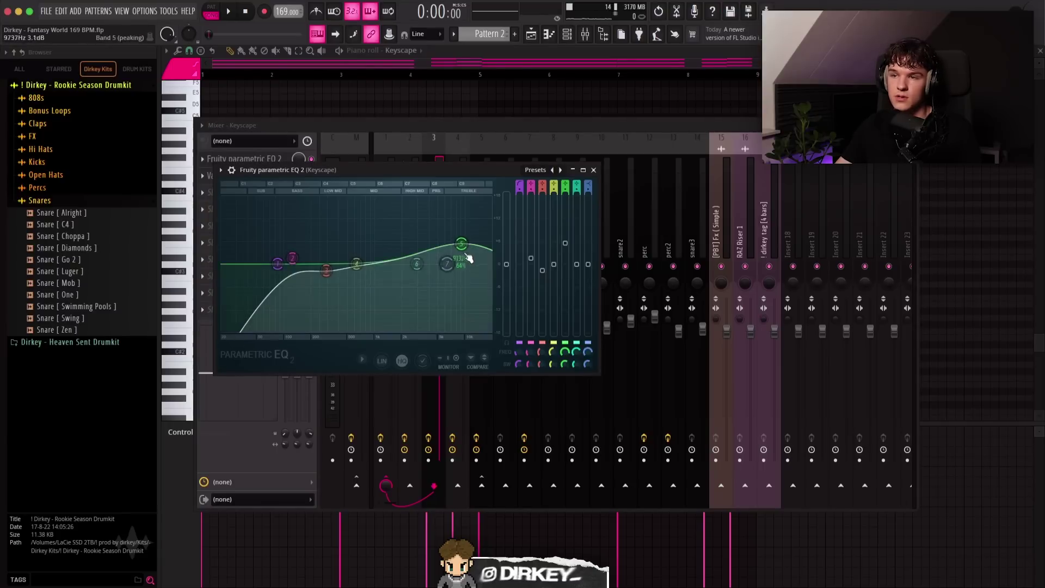
key("Escape")
left_click(238, 177)
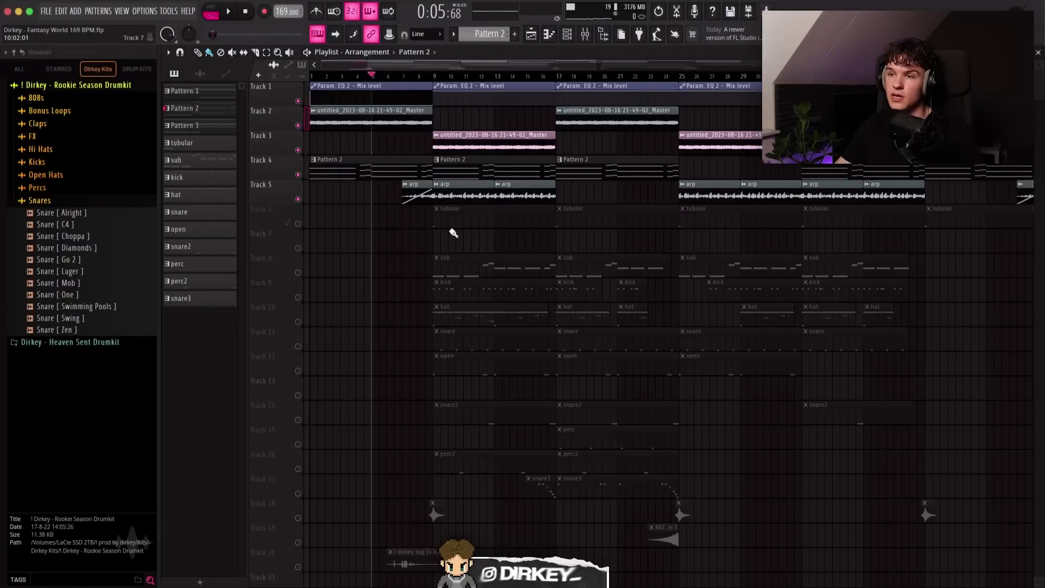
Step: Select the first arp clips on Track 5 and play the arrangement to hear them with the melody
left_click_drag(388, 207, 535, 181)
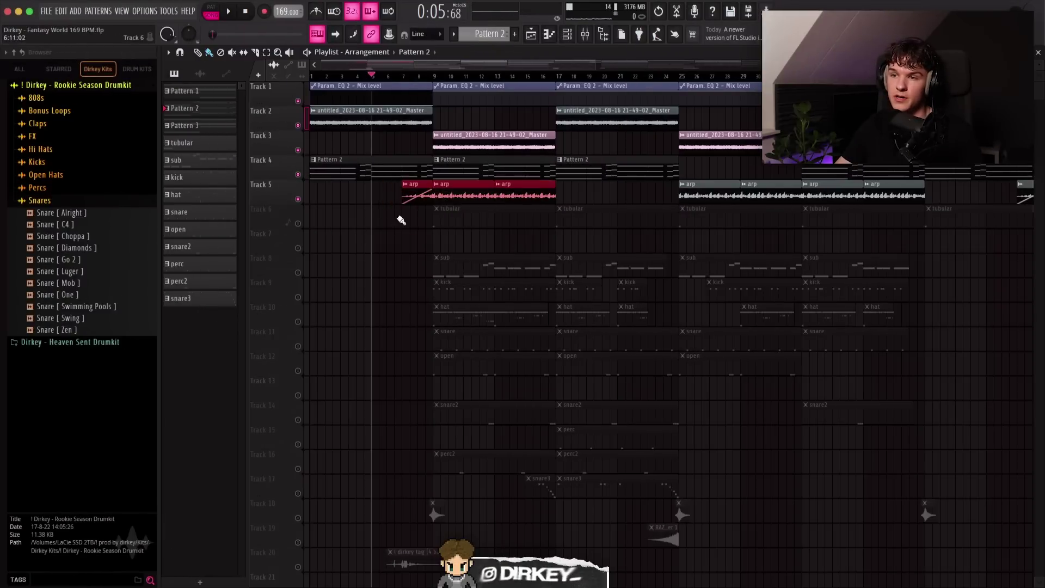
left_click_drag(549, 194, 472, 197)
key("space")
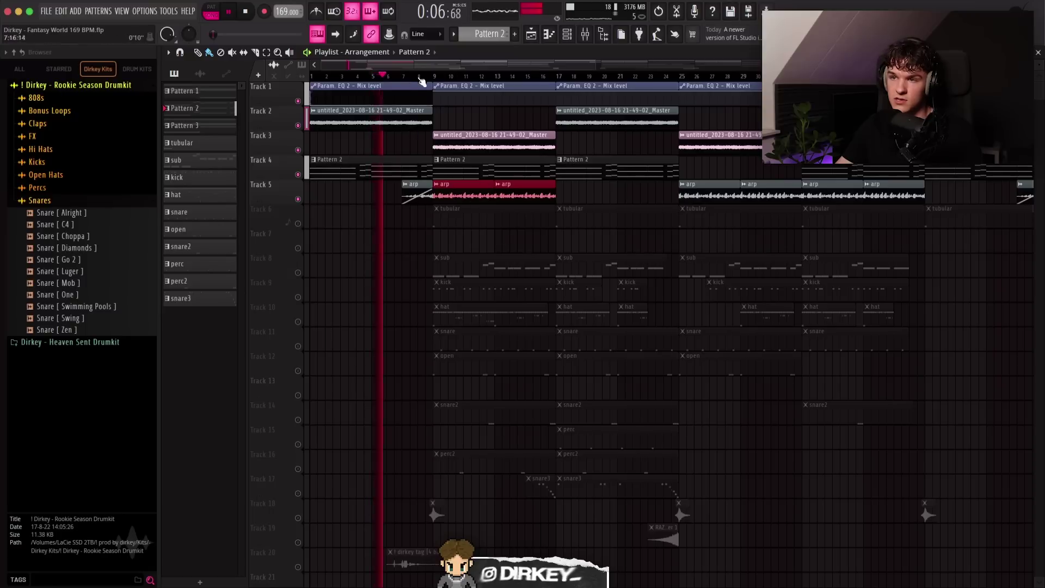
scroll(426, 65, "up", 3)
mouse_move(426, 65)
left_mouse_down()
mouse_move(448, 62)
mouse_move(424, 60)
left_mouse_up()
key("super+d")
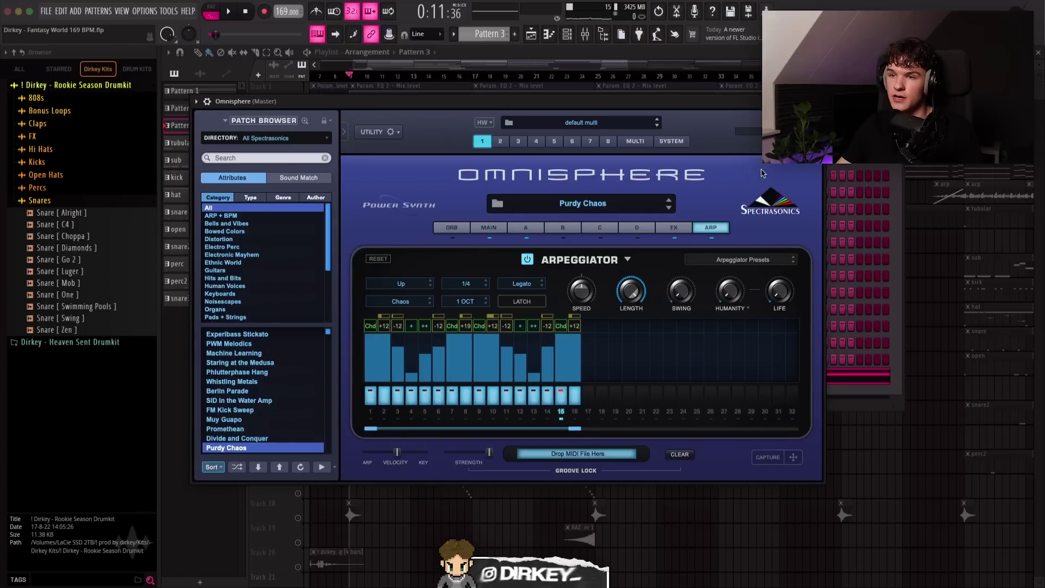
Step: Close Omnisphere and the channel rack, and play Track 7's Pattern 3 chords in the piano roll to examine their notes
left_click(815, 101)
key("F6")
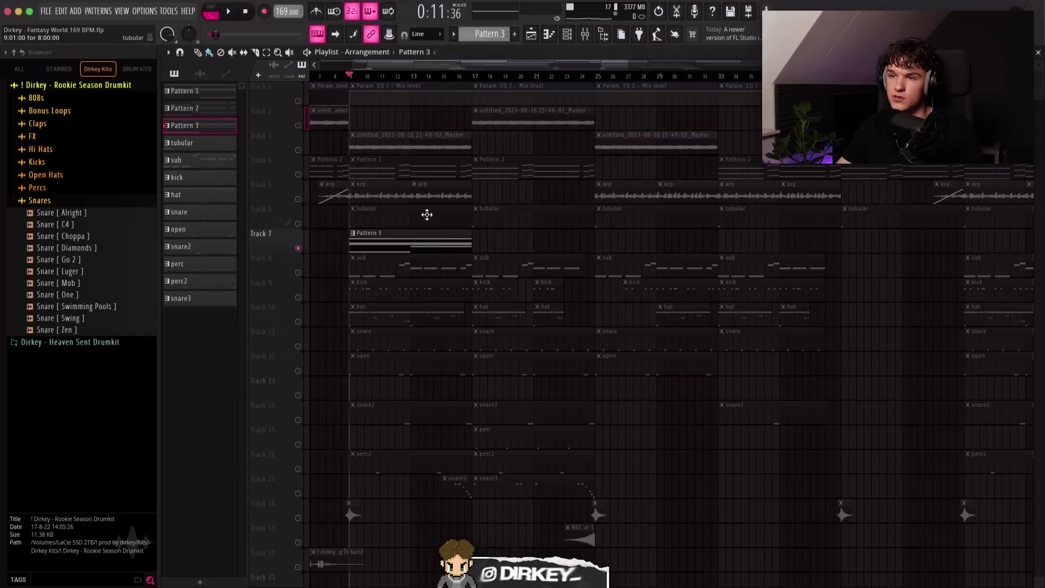
double_click(409, 234)
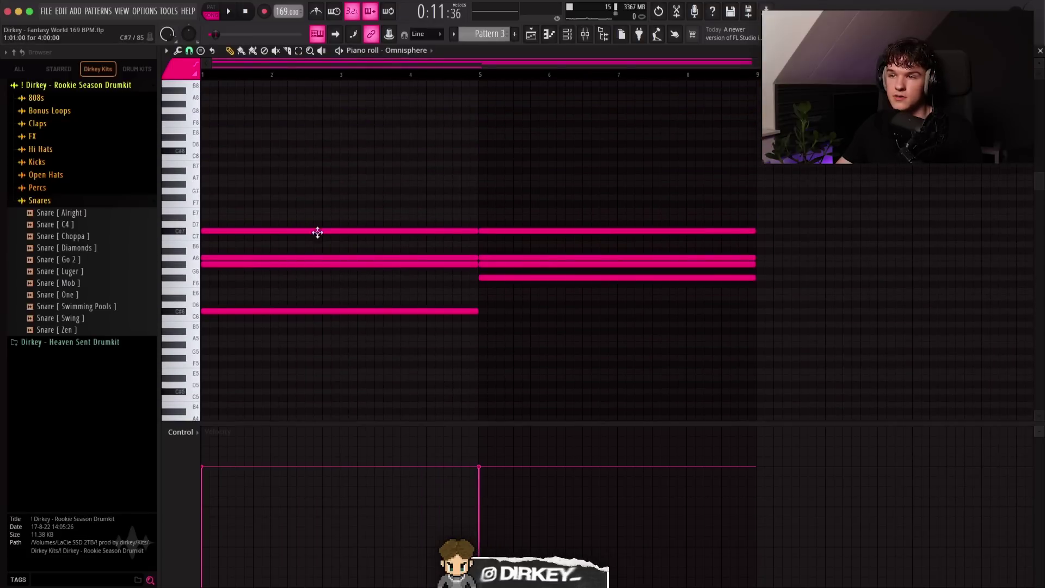
key("space")
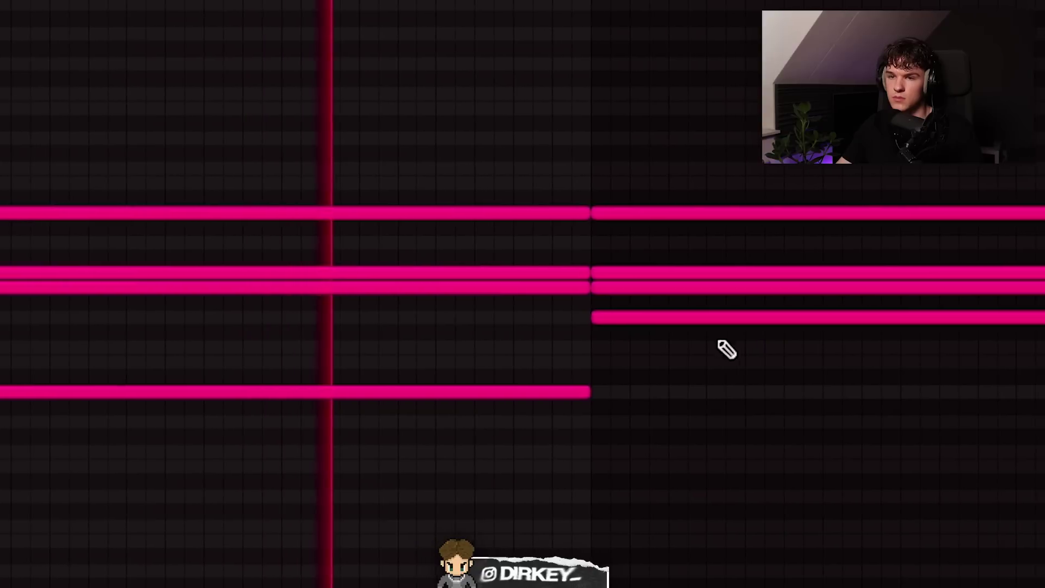
left_click(669, 319)
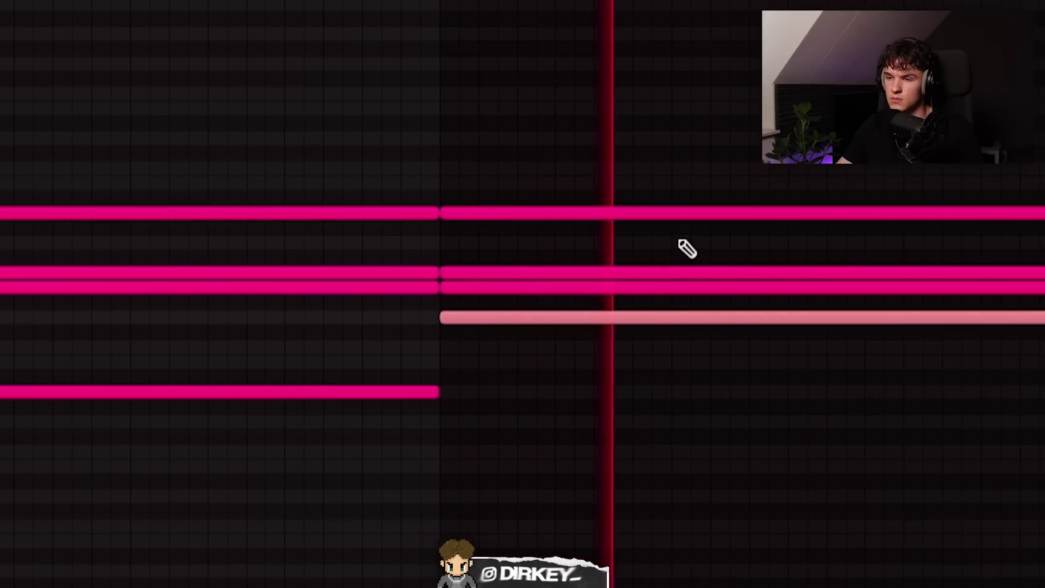
left_click(626, 273)
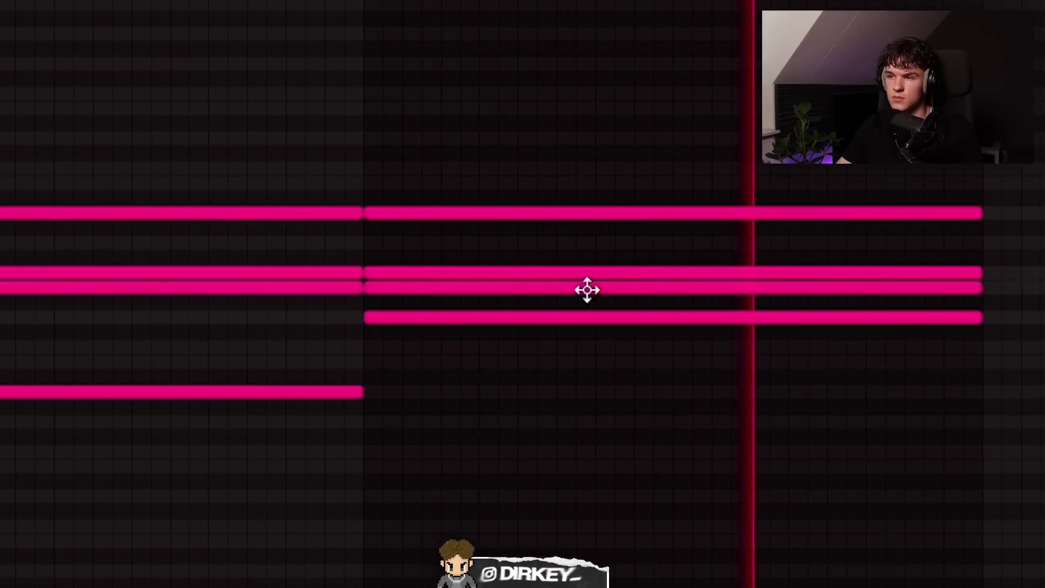
left_click_drag(215, 205, 240, 316)
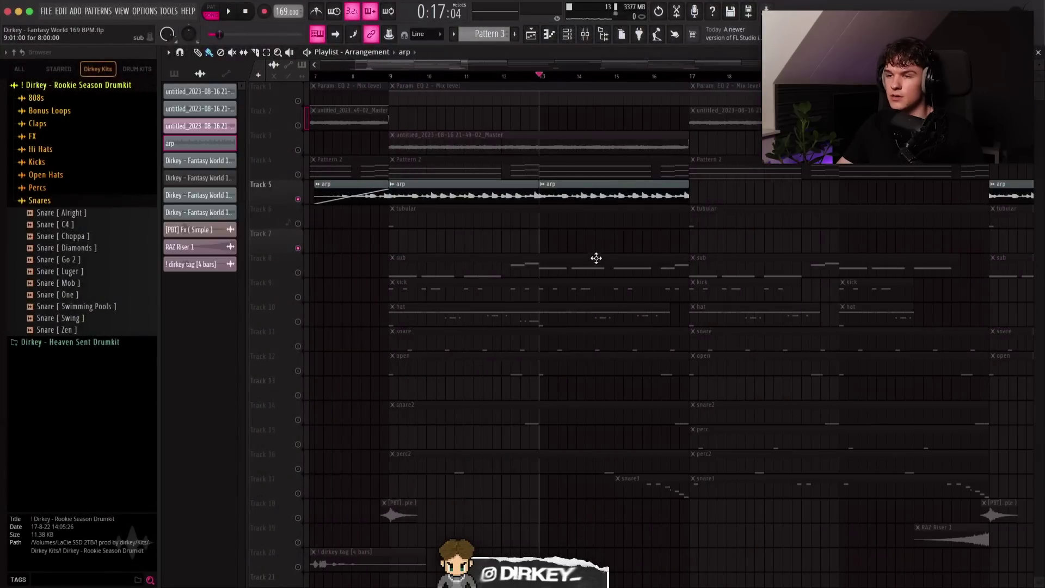
Step: Play the soloed arp on Track 5, open the arp audio clip's settings and toggle its Reverse effect
key("space")
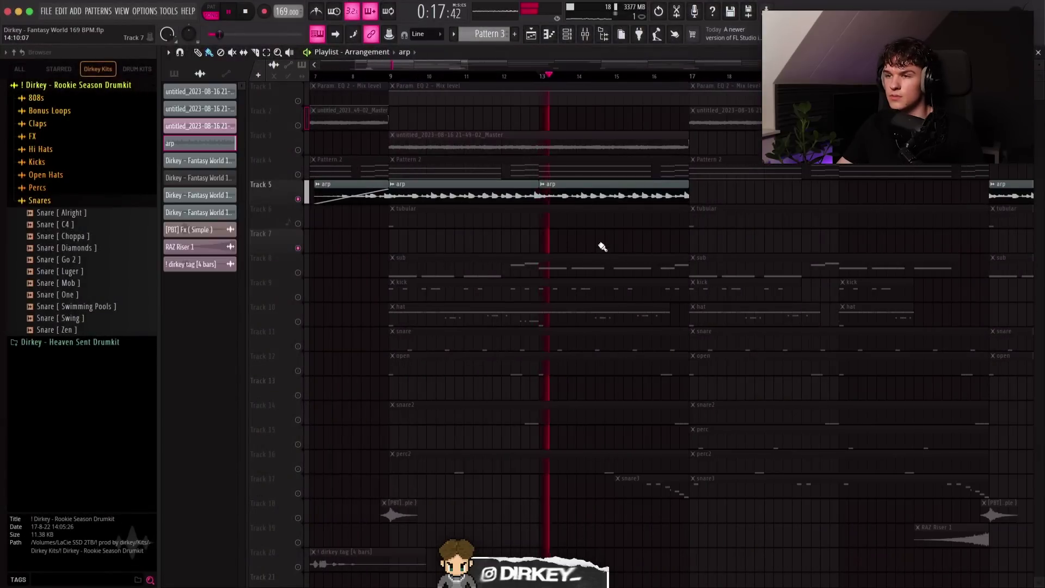
key("space")
double_click(447, 185)
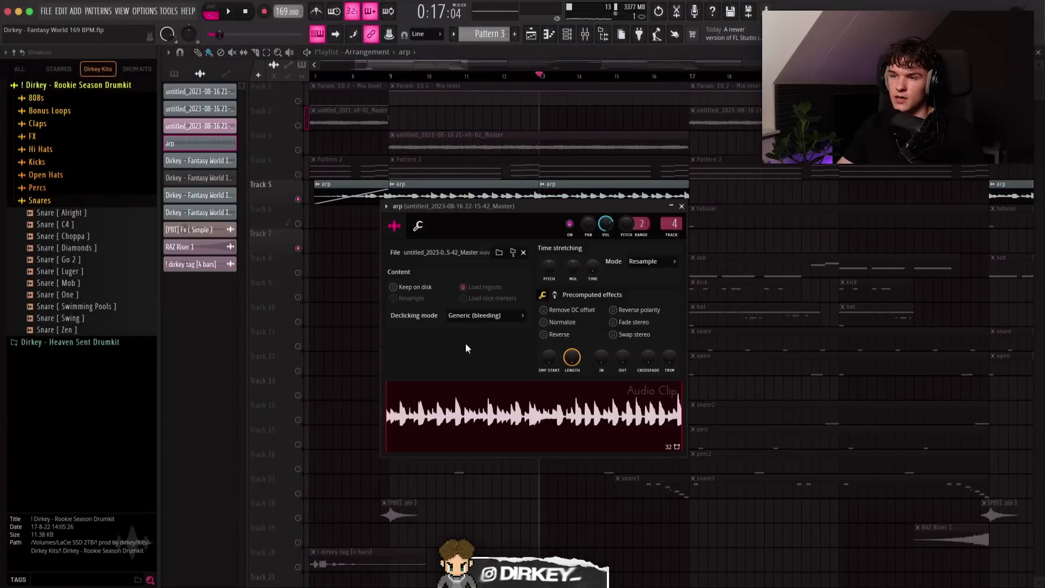
left_click(544, 334)
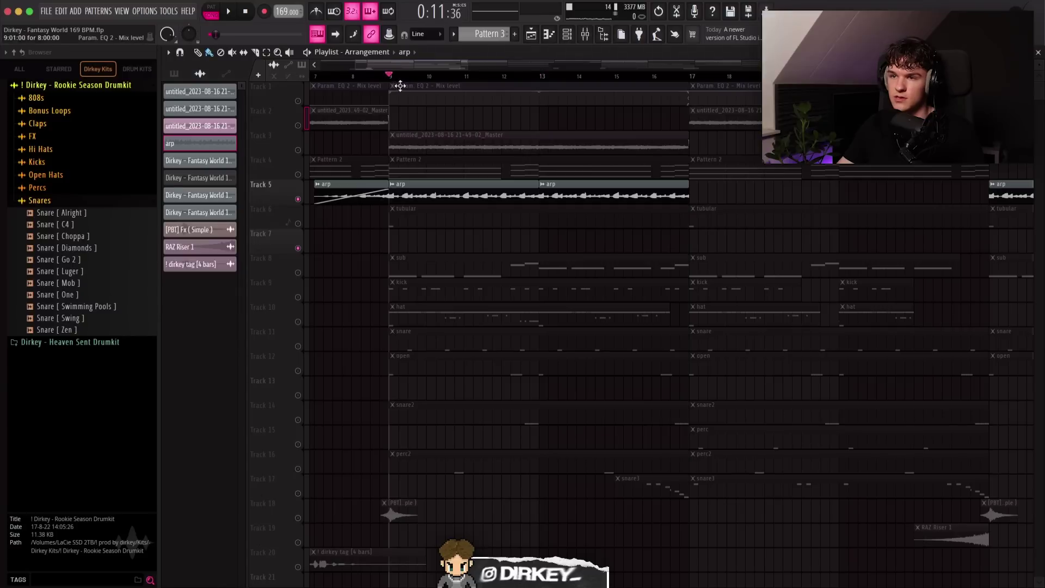
Step: Play the arp from bar 9 and unmute Track 3 to hear it with the reversed audio
key("space")
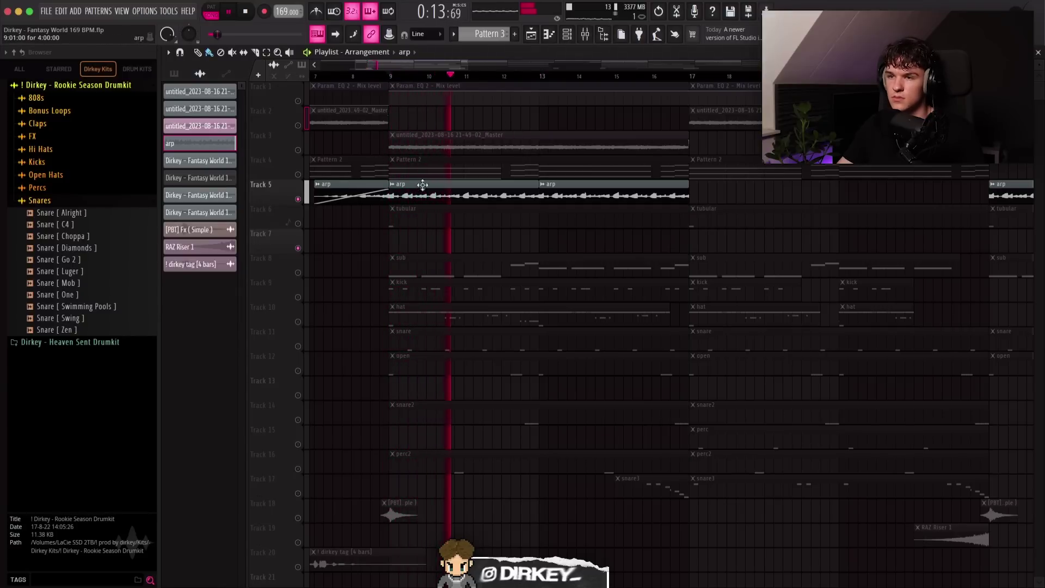
left_click(298, 150)
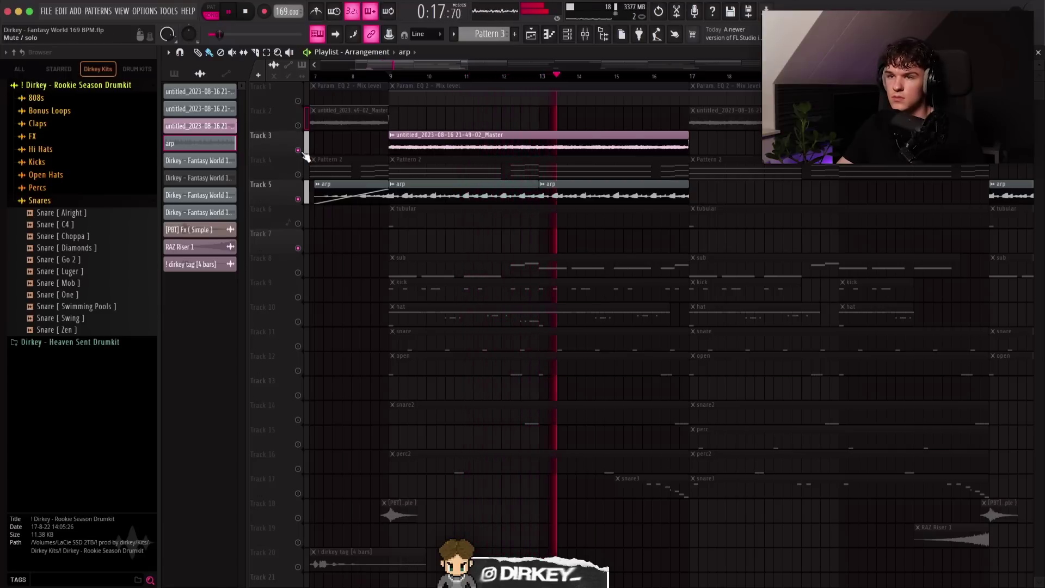
key("space")
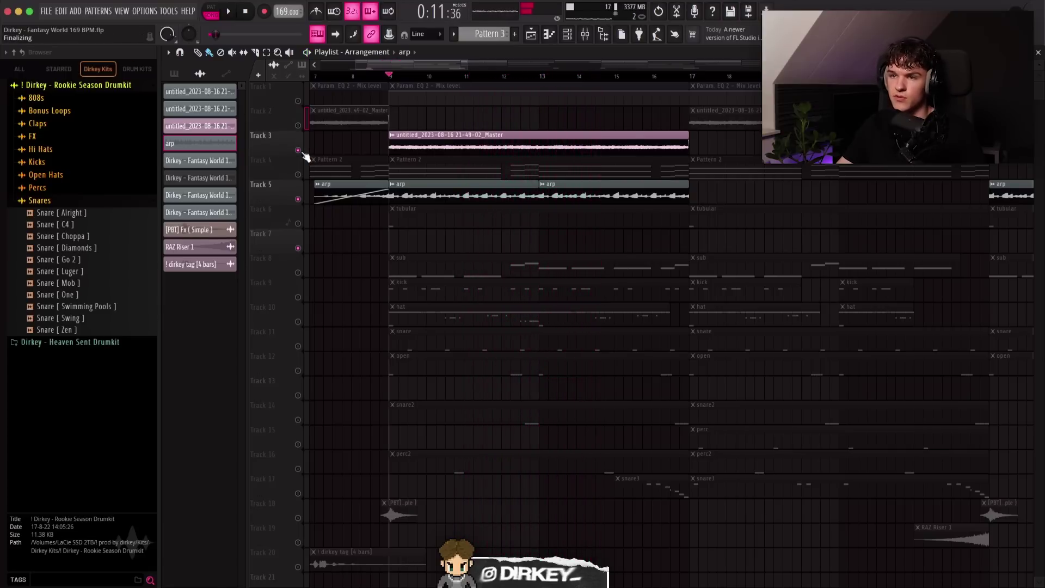
Step: Review the Fruity parametric EQ 2, ShaperBox 2 and ValhallaVintageVerb settings on the arp's mixer track 4
key("F9")
left_click(264, 159)
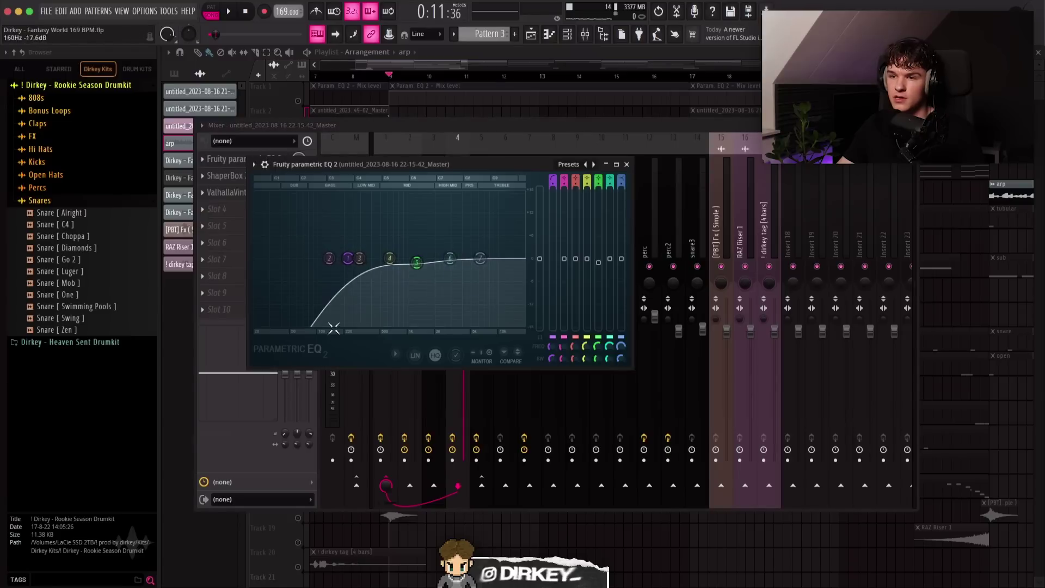
key("Escape")
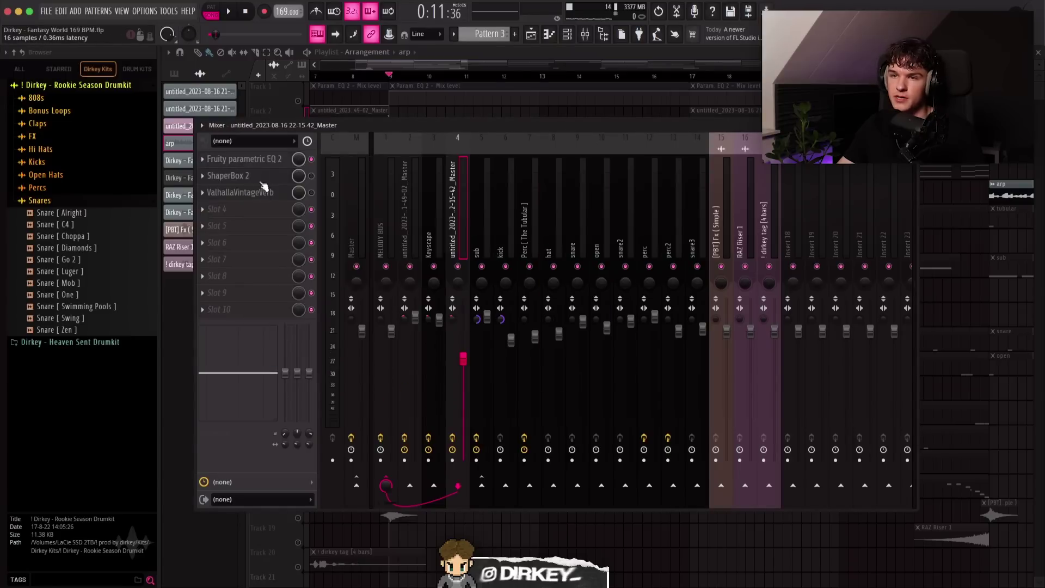
left_click(229, 175)
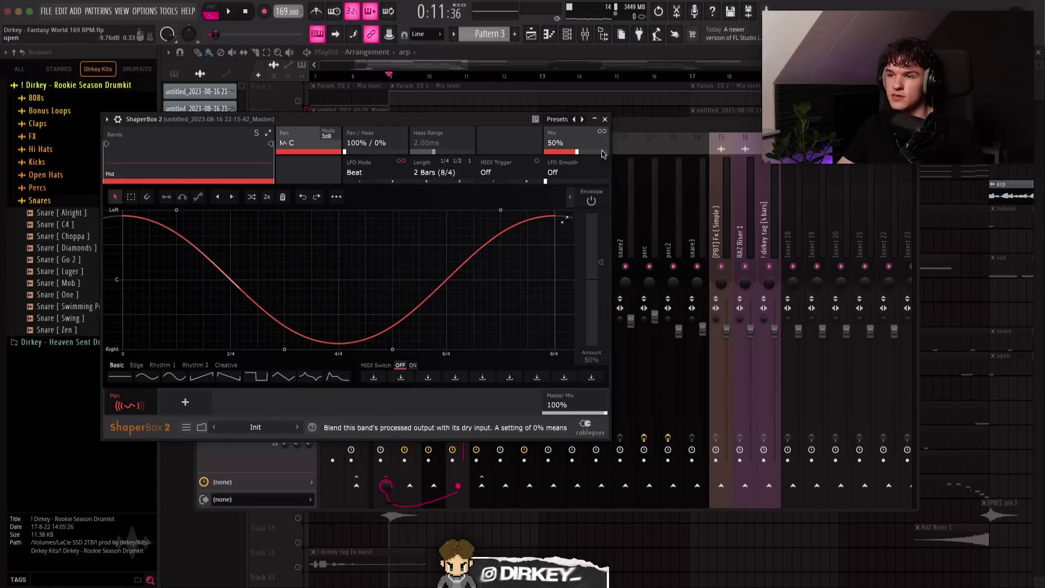
key("Escape")
left_click(274, 194)
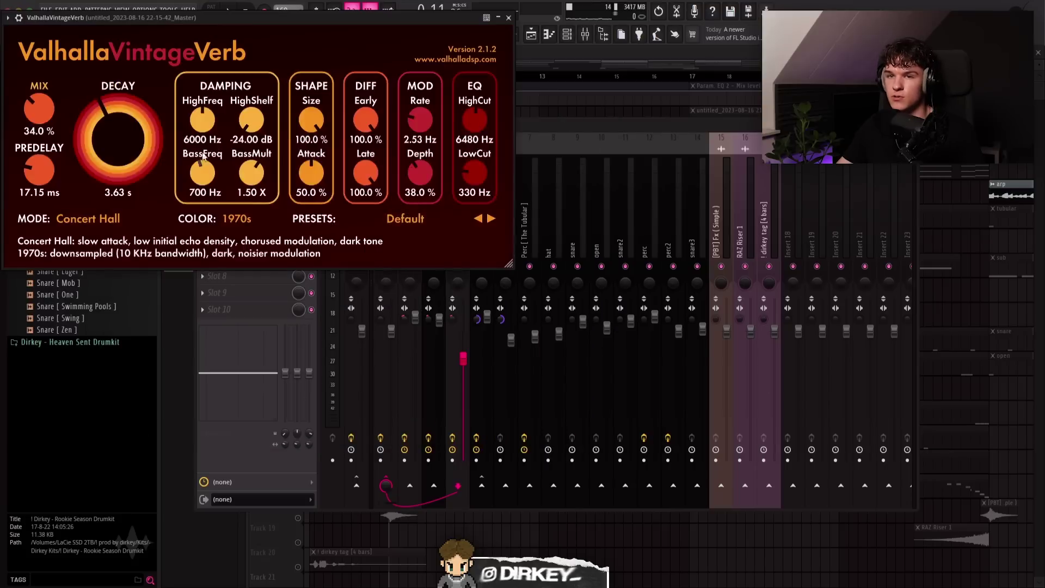
key("Escape")
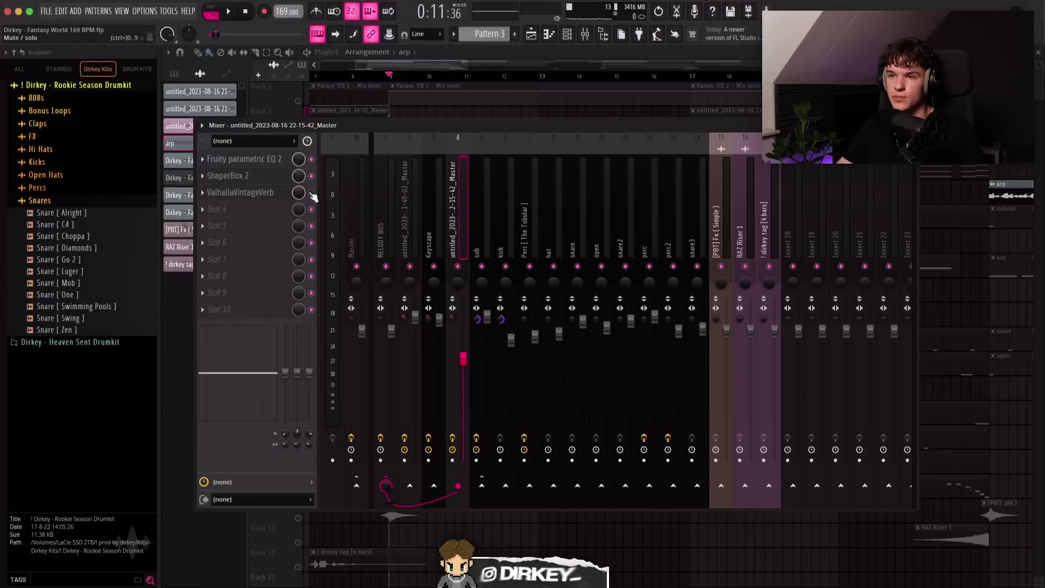
Step: Close the mixer and play the arp together with unmuted Tracks 3 and 4
key("space")
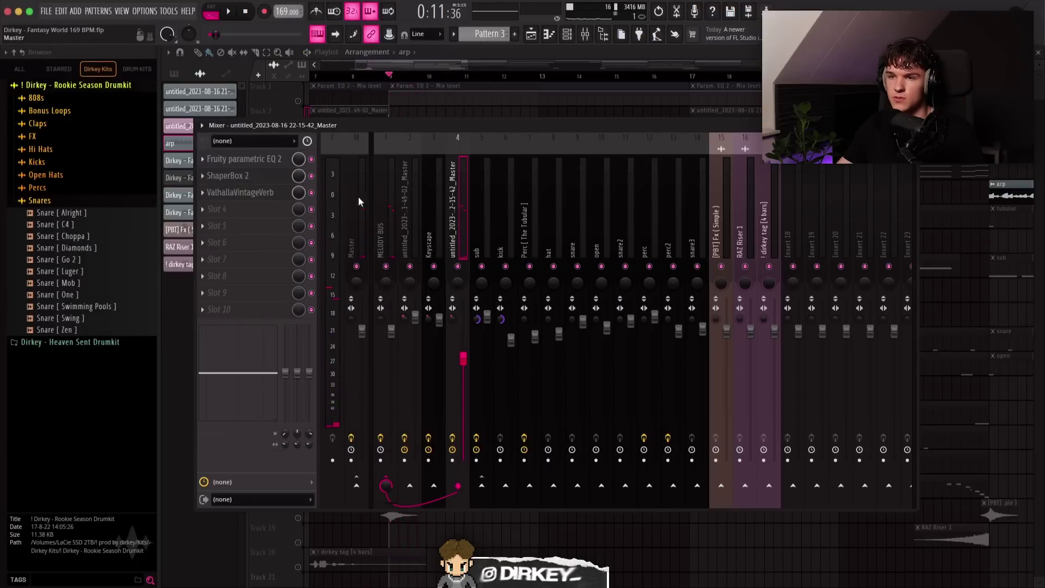
key("Escape")
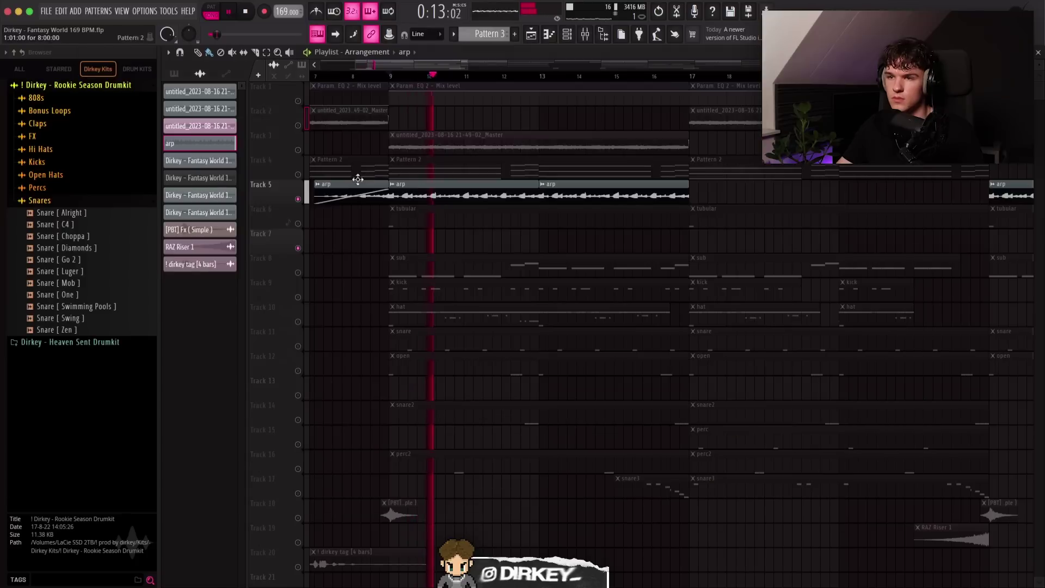
left_click(298, 175)
left_click(298, 149)
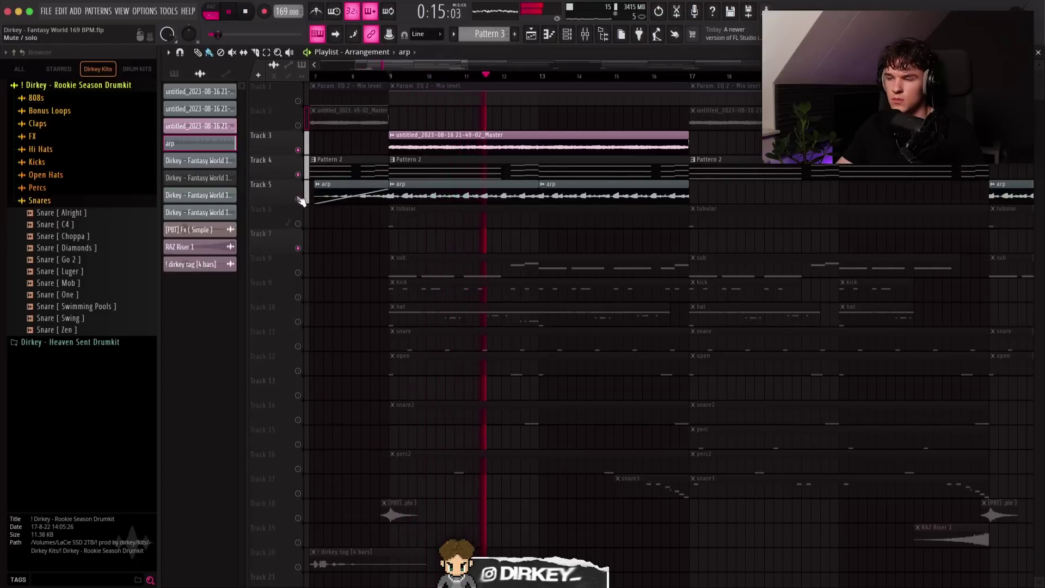
key("space")
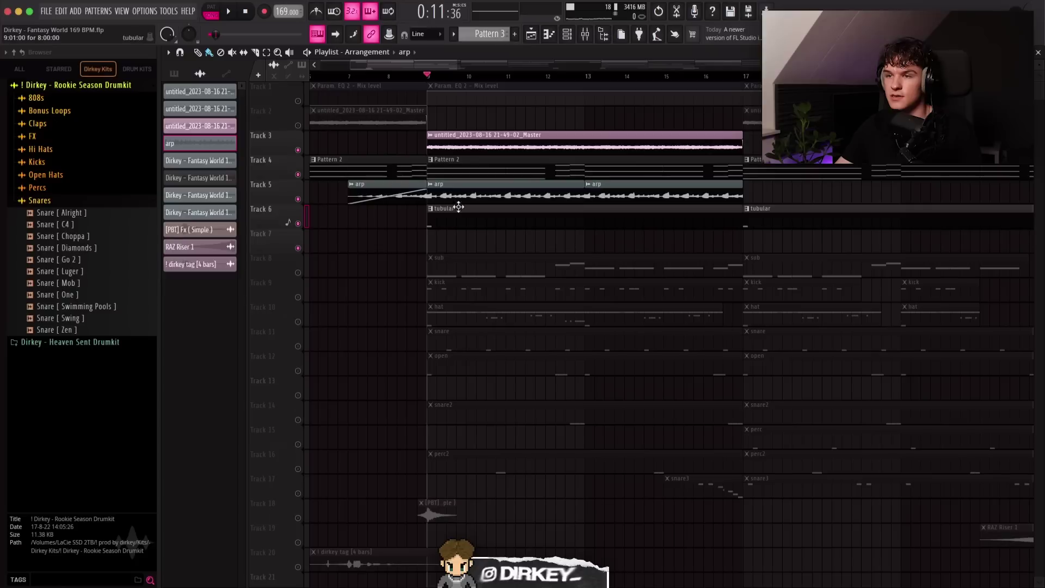
Step: Expand the Rookie Season drumkit's Percs folder in place of Snares and audition Perc [ The Tubular ]
left_click(54, 200)
left_click(37, 188)
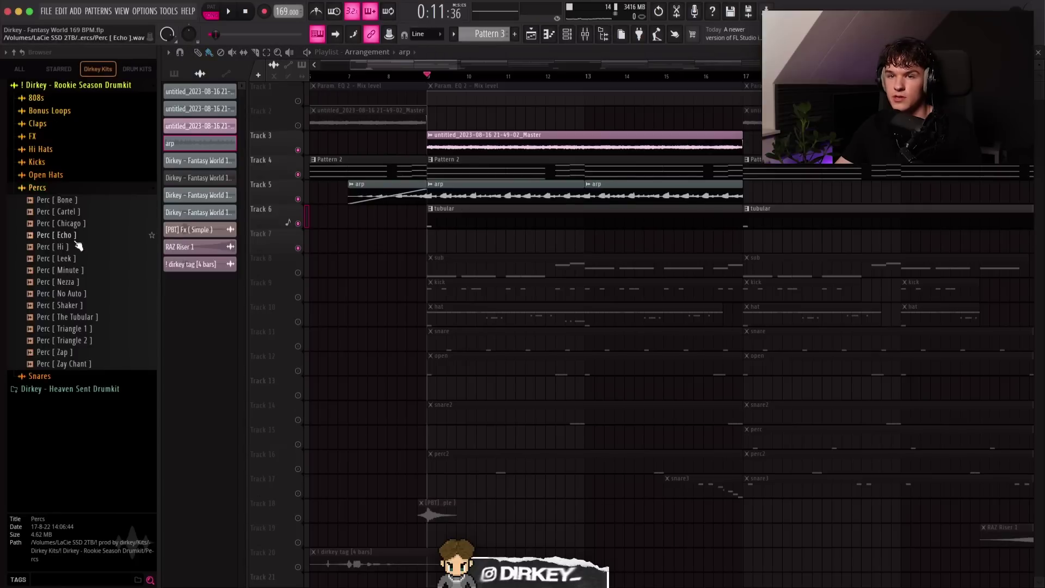
left_click(74, 317)
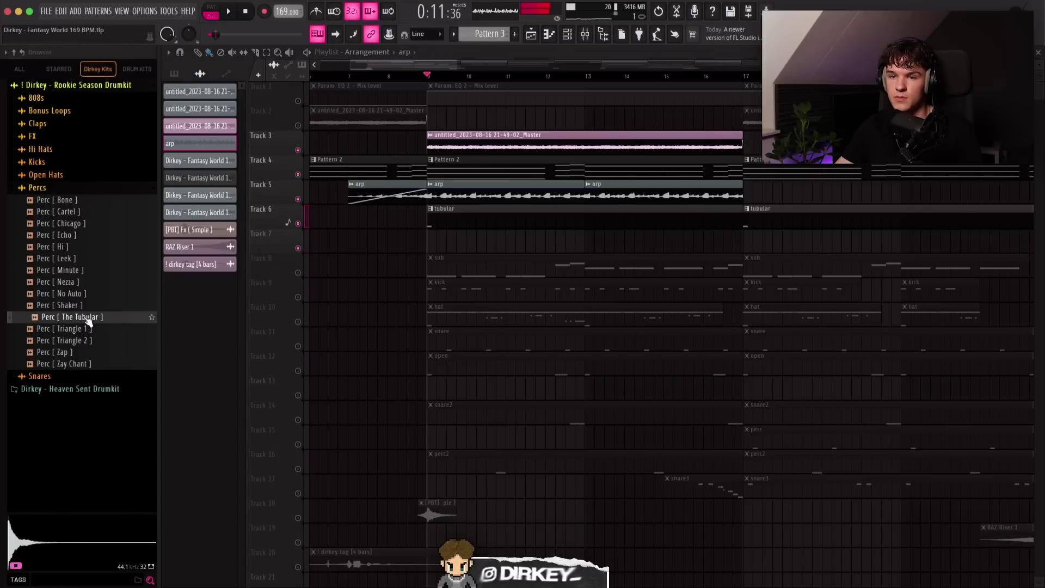
Step: Play the arrangement from bar 9, solo Track 6 to hear the tubular perc, and select its first clip
left_click(428, 79)
key("space")
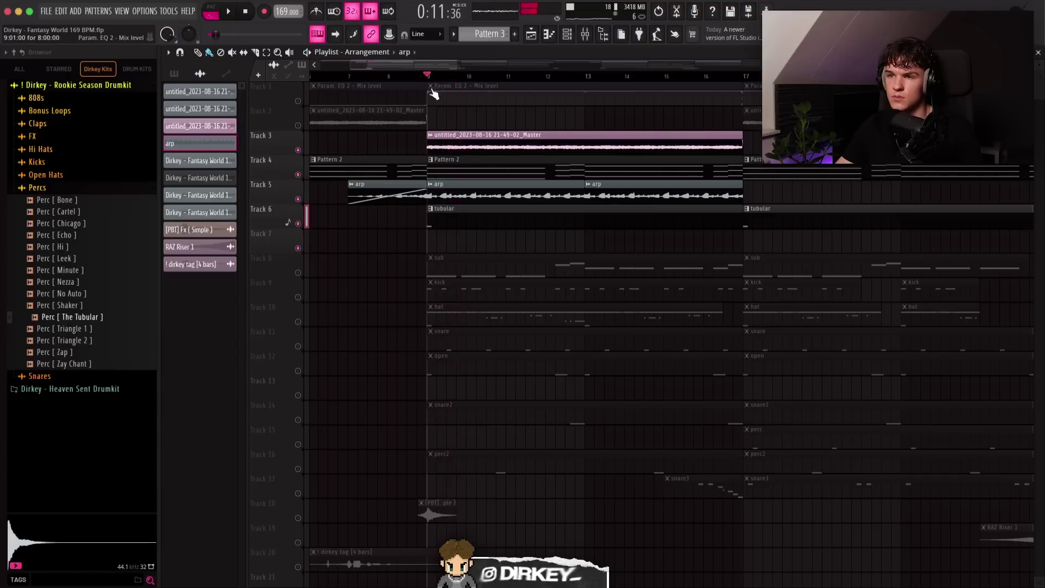
left_click(297, 224)
right_click(299, 223)
key("space")
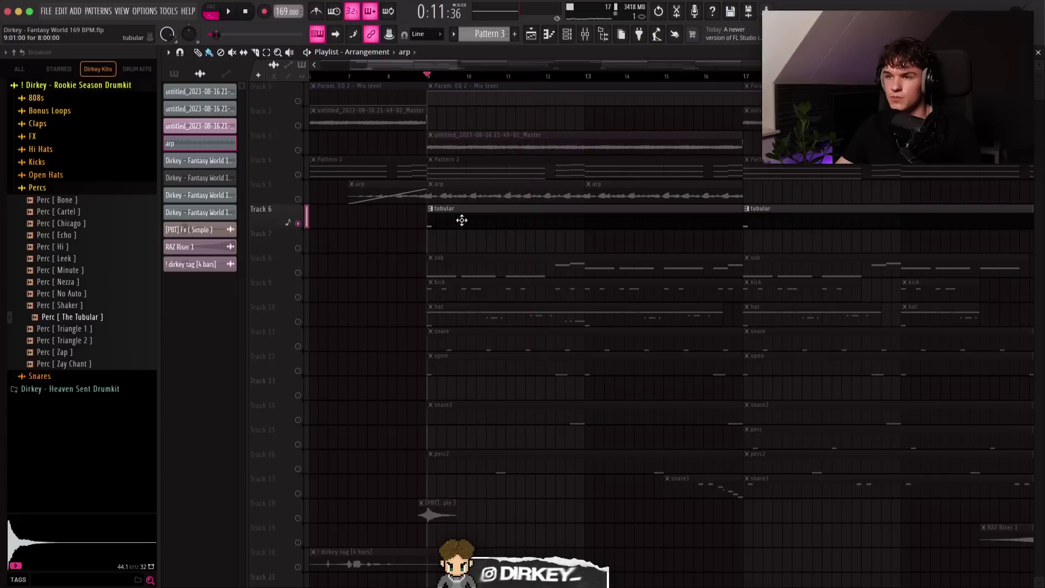
left_click_drag(378, 240, 415, 223)
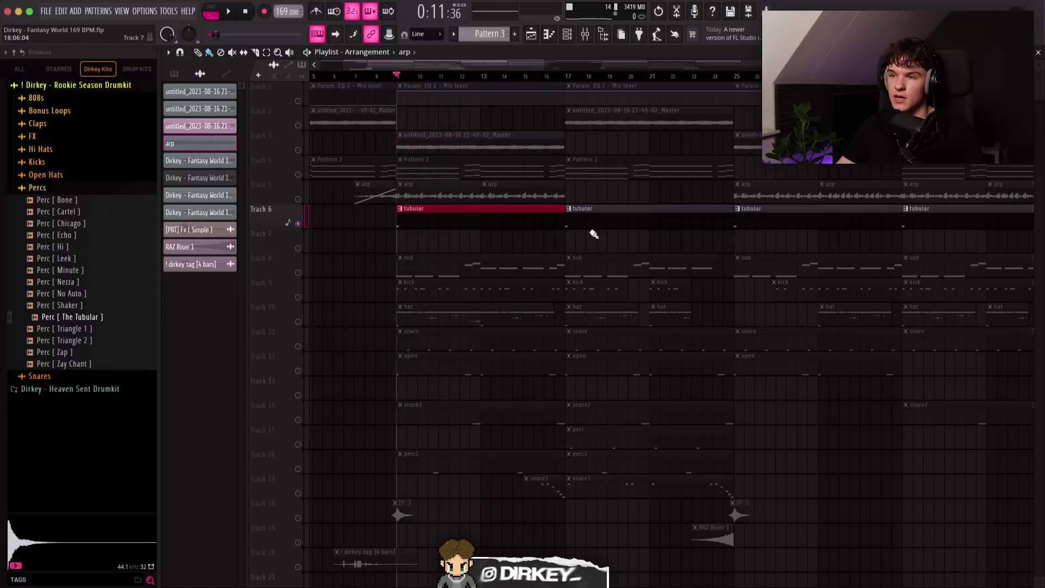
Step: Review the Fruity parametric EQ 2 and Fruity Delay 3 settings on the tubular perc's mixer track 7
left_click(586, 35)
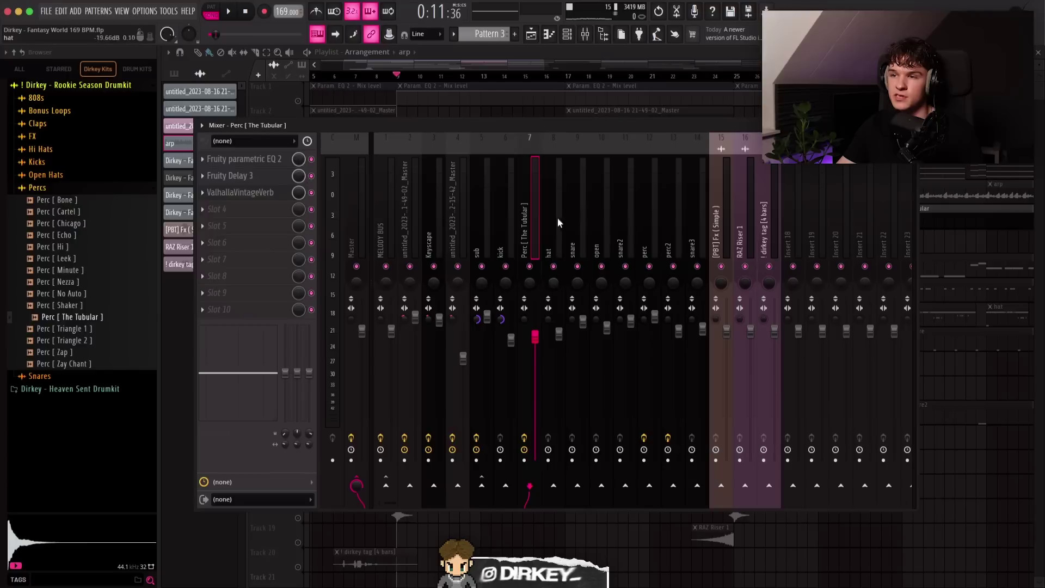
left_click(237, 159)
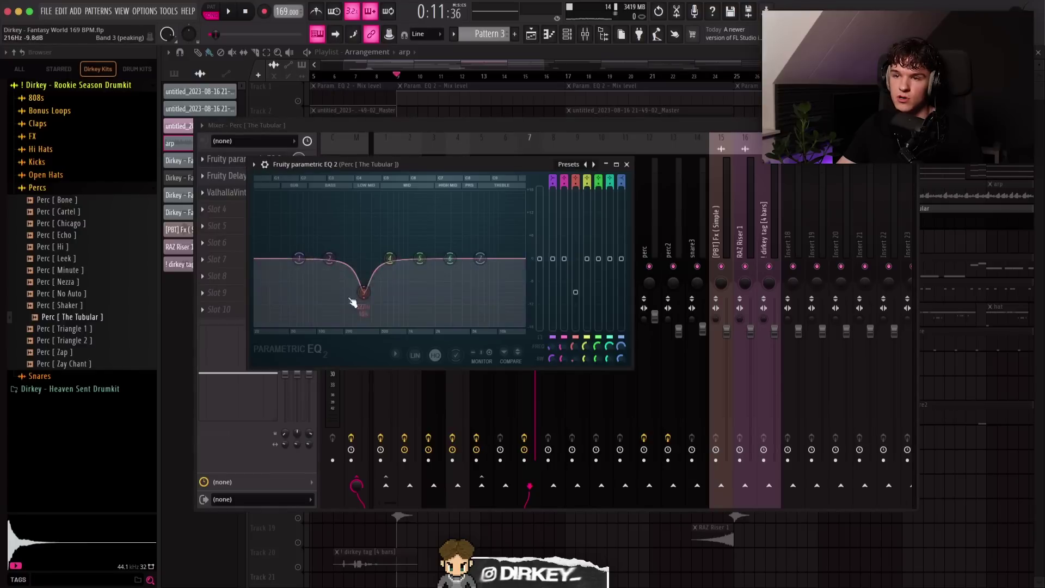
left_click(239, 180)
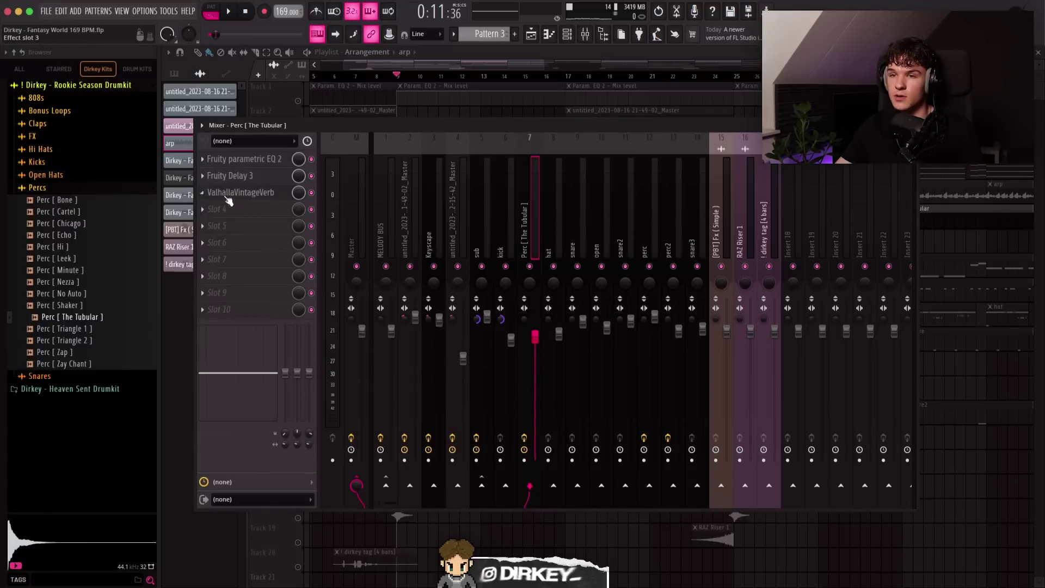
left_click(231, 175)
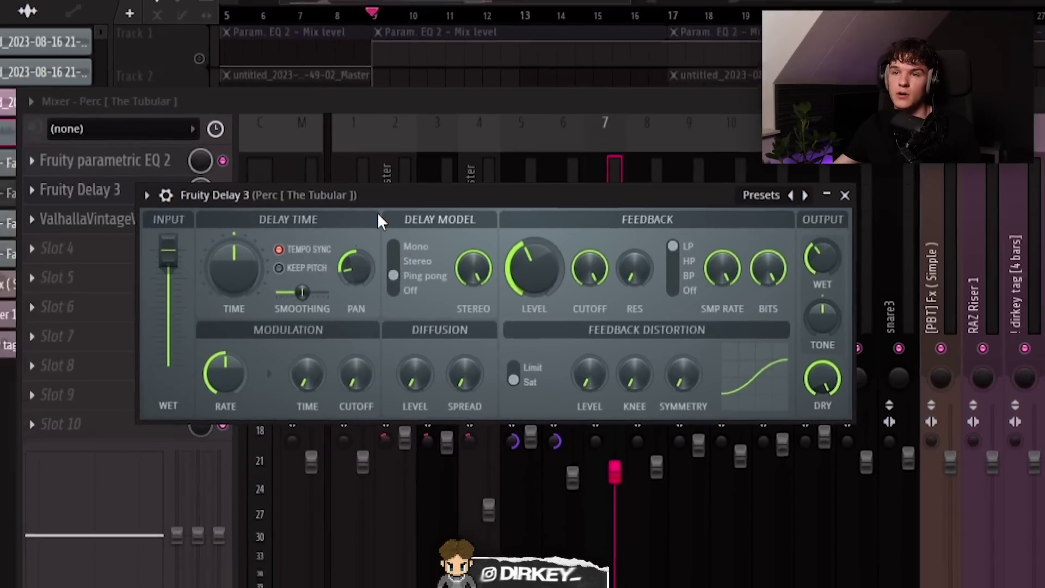
left_click(27, 236)
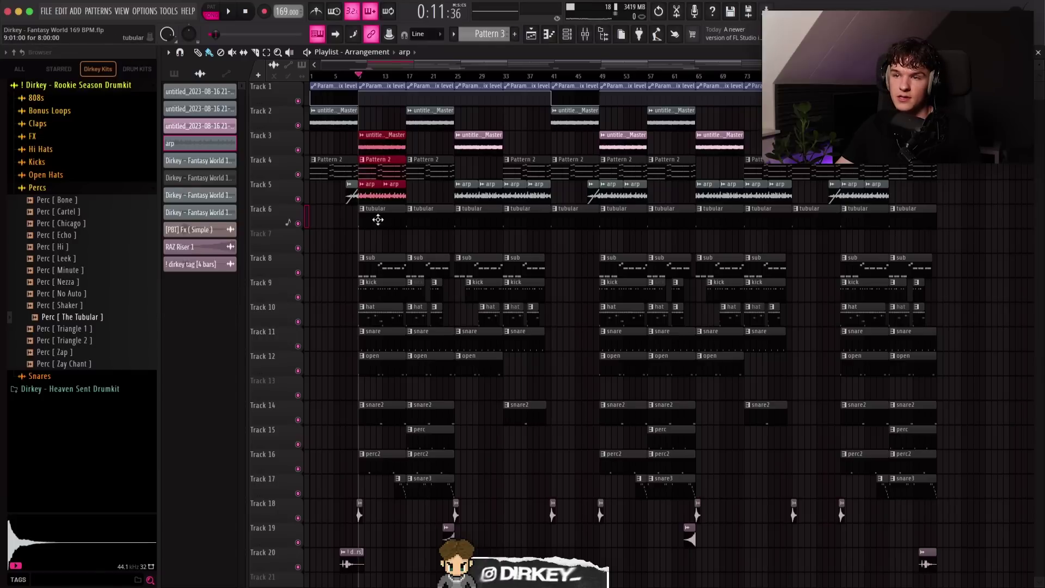
Step: Browse the Heaven Sent Drumkit's Open Hats folder, and unmute hat Track 10 and snare Track 11
left_click(420, 113)
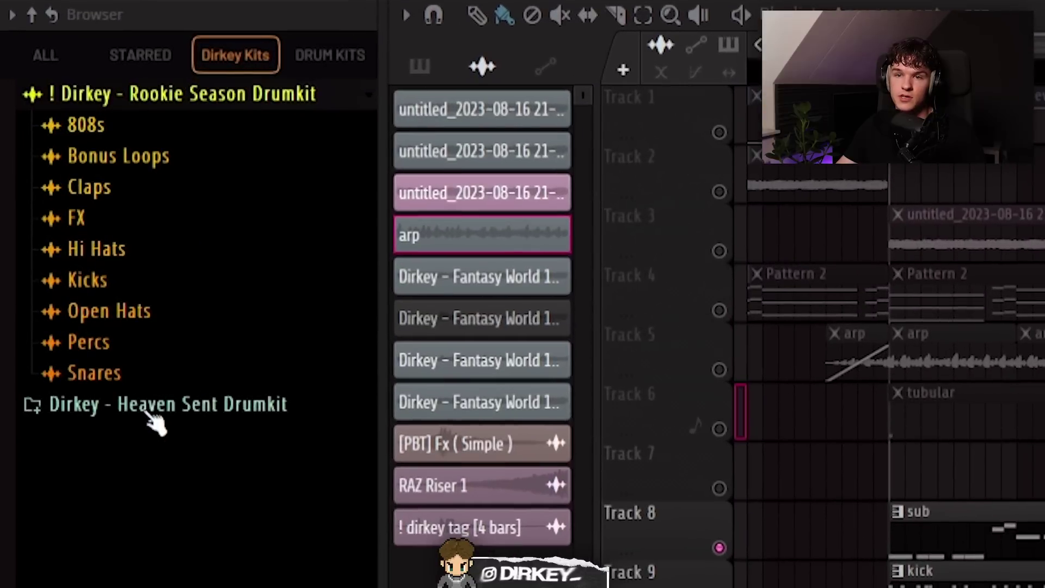
left_click(96, 291)
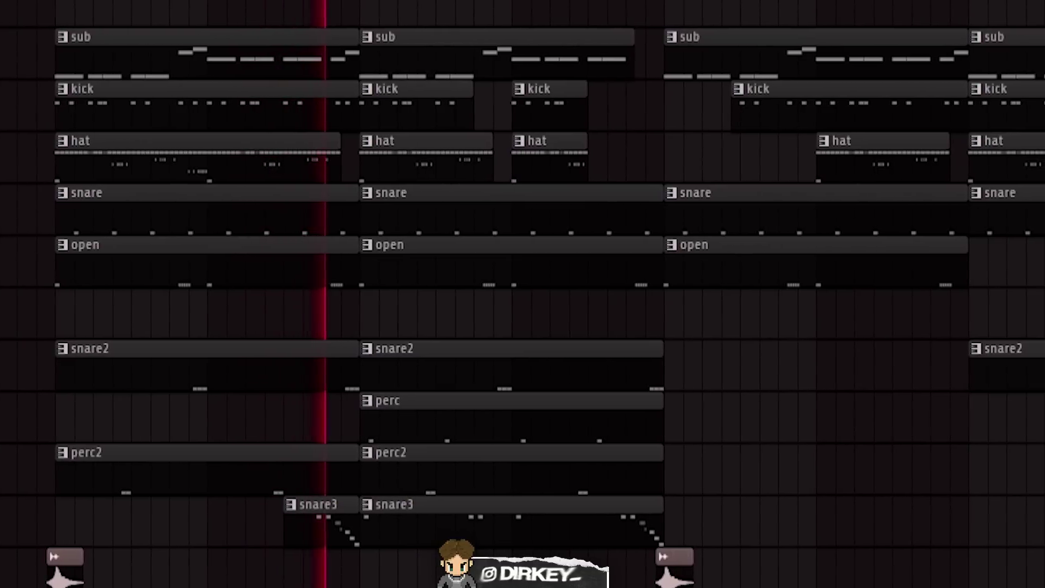
left_click(298, 321)
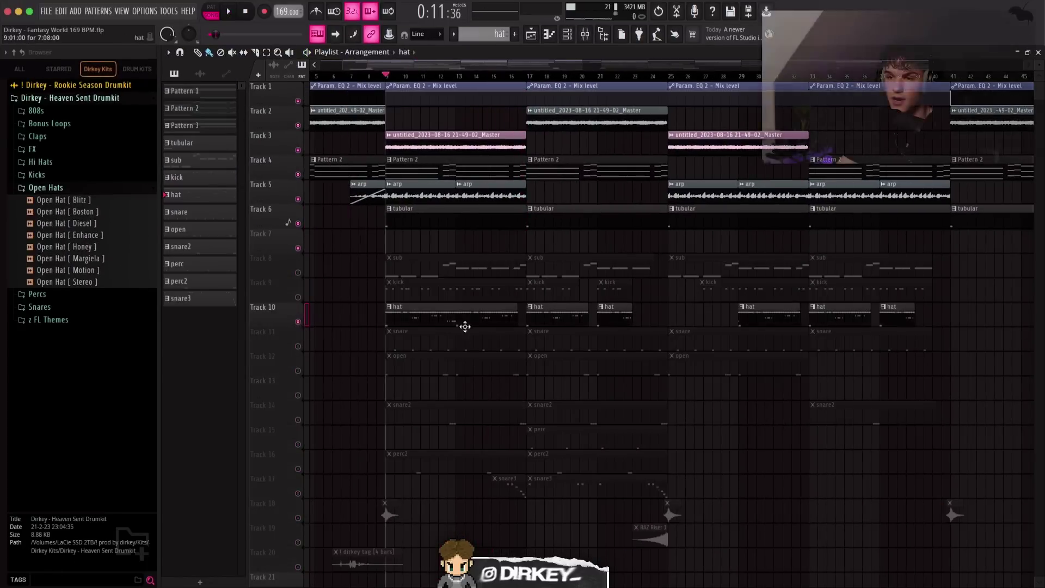
left_click(298, 347)
Step: Open the first hat clip on Track 10 in the piano roll and examine its rolls and pitch changes
double_click(450, 319)
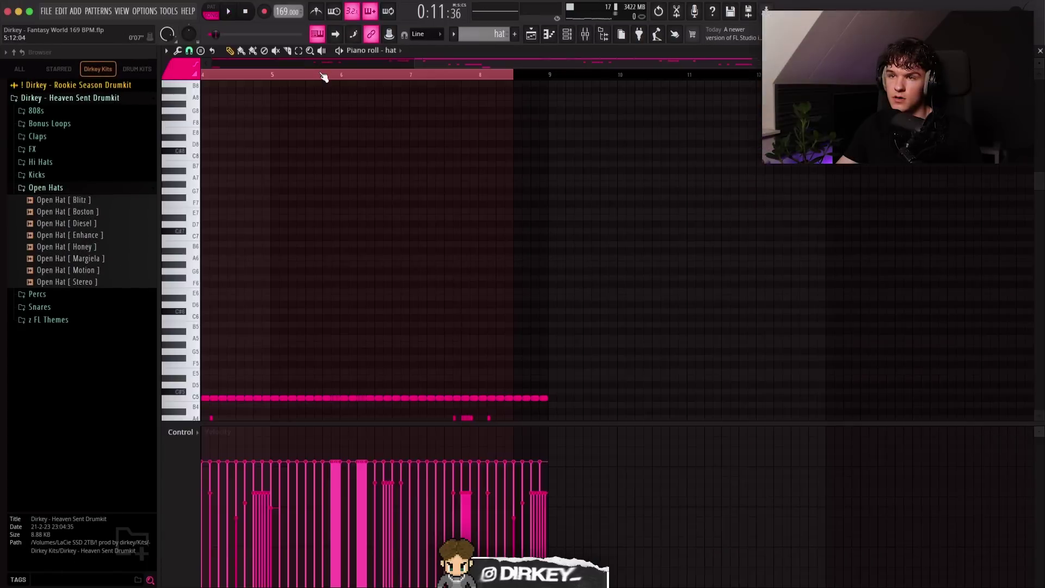
scroll(324, 76, "left", 5)
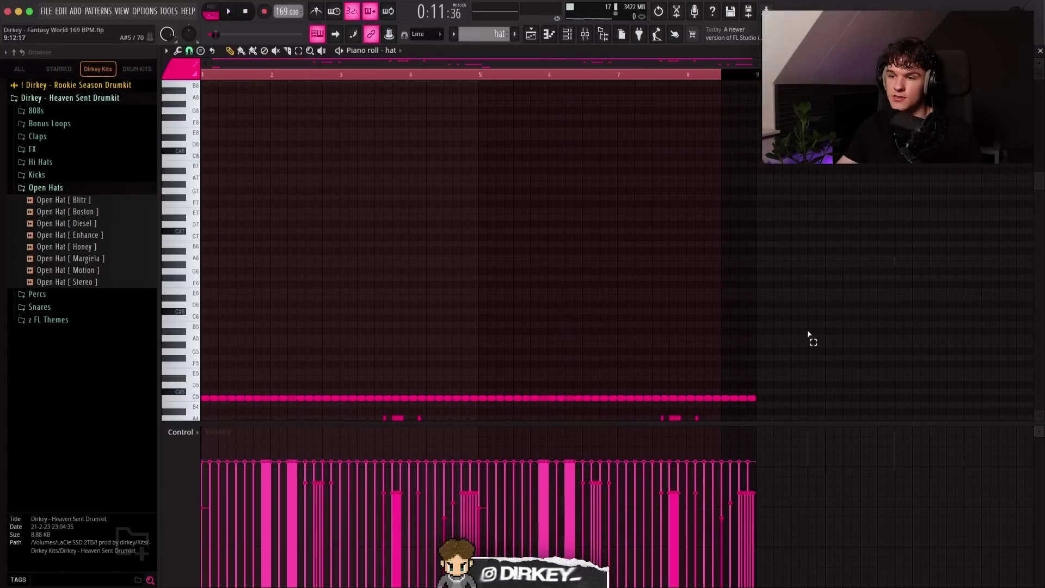
left_click_drag(803, 328, 203, 401)
scroll(334, 392, "down", 3)
key("ctrl+d")
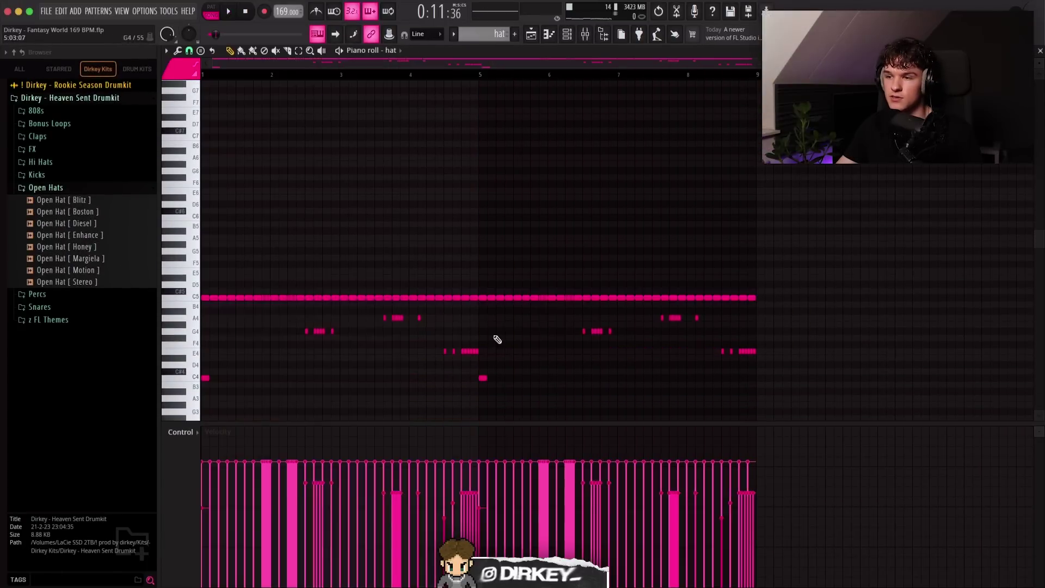
Step: Open the first snare clip on Track 11 in the piano roll to examine its notes, and close it
key("Escape")
double_click(445, 332)
scroll(310, 78, "left", 3)
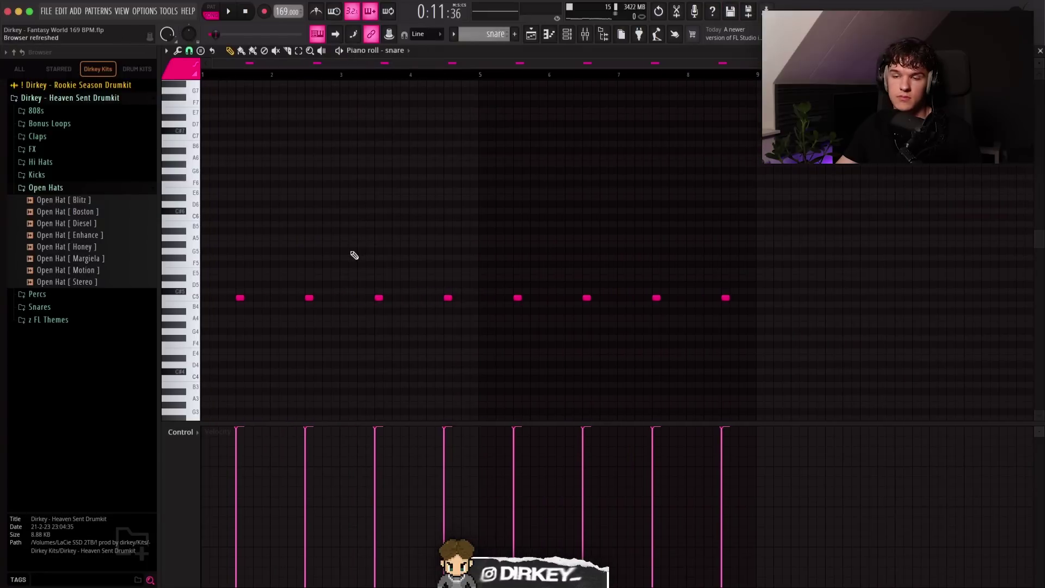
key("F7")
Step: Audition Hi Hat [ Two Tone ] and Snare [ Metropolis ] from the Heaven Sent Drumkit and reopen the hat clip in the piano roll
double_click(410, 307)
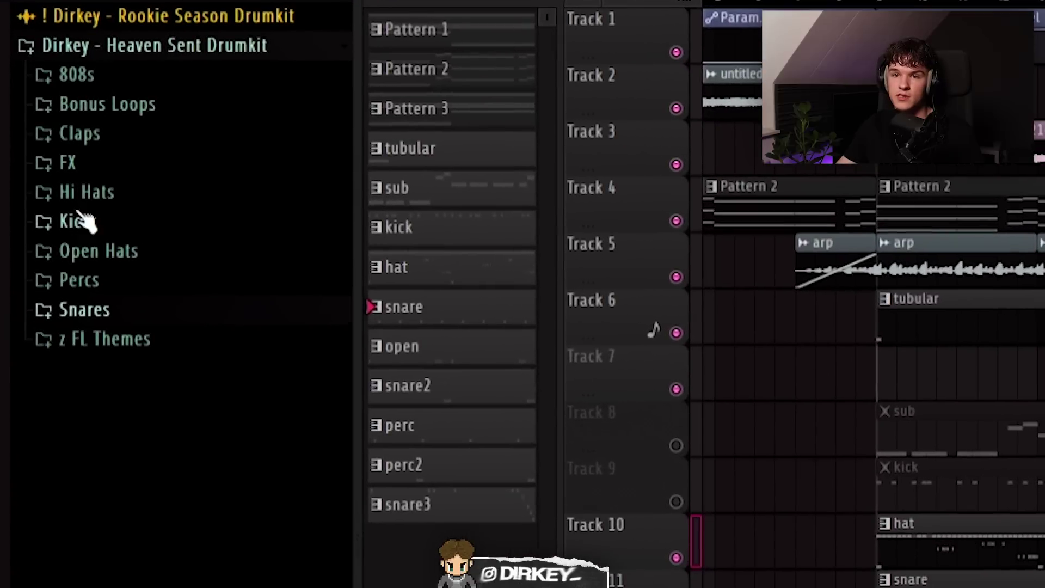
left_click(39, 162)
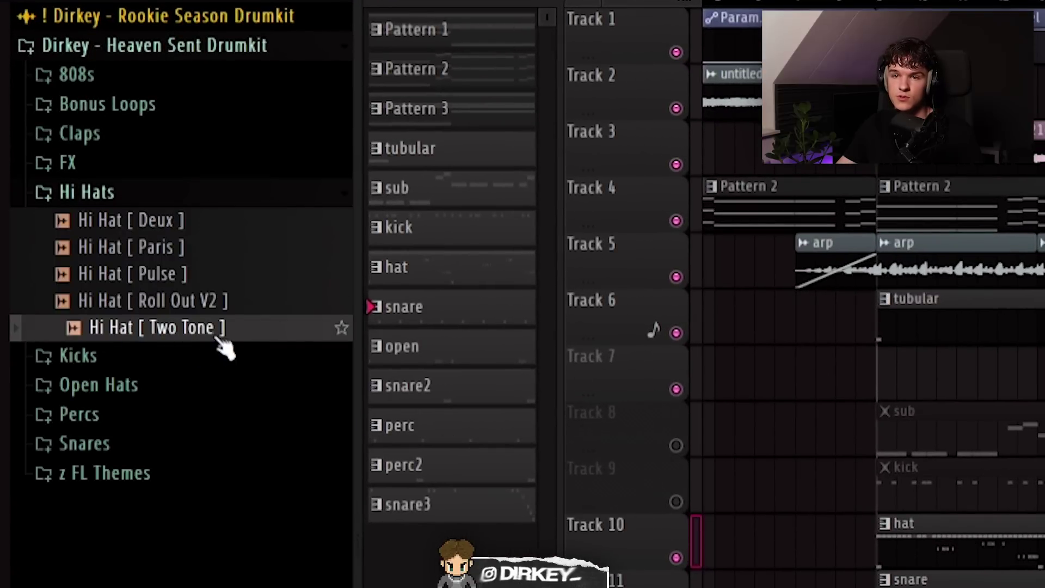
left_click(116, 443)
left_click(164, 364)
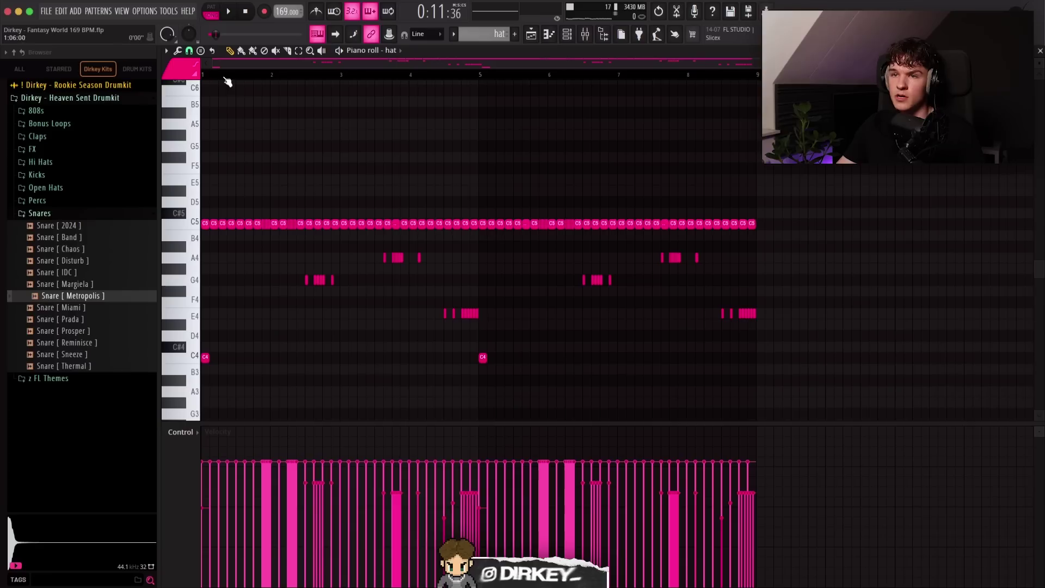
Step: Select the two fast C5 rolls around bar 2 of the hat pattern and play them back
left_click_drag(210, 218, 681, 249)
left_click(339, 235)
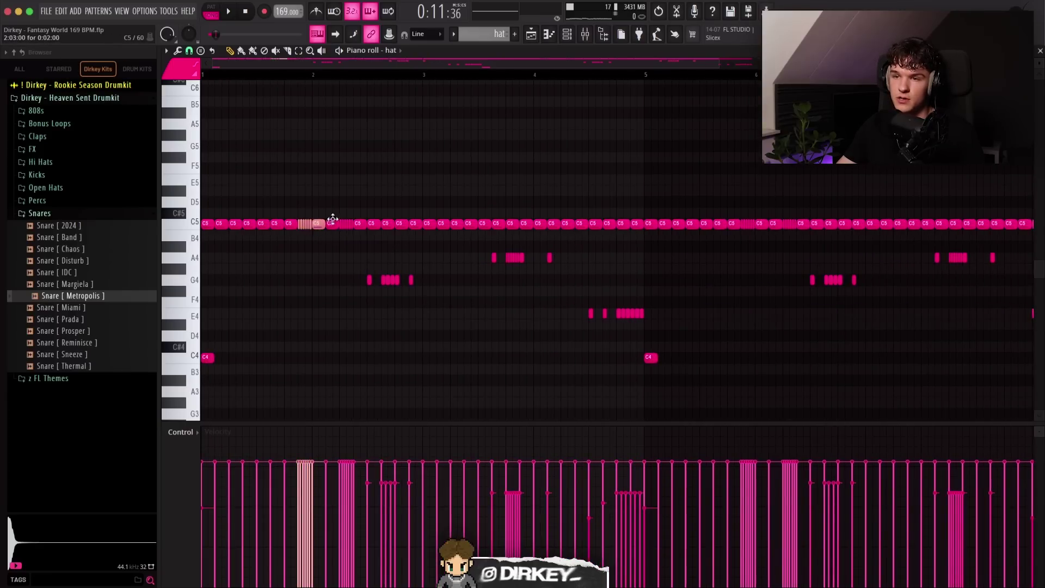
key("space")
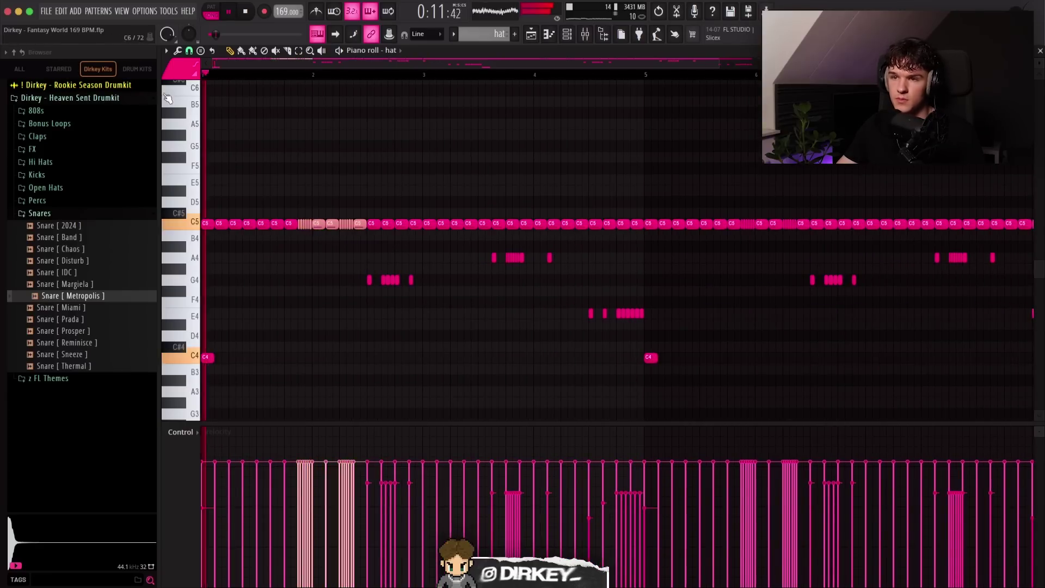
key("ctrl+d")
key("space")
Step: Select the lower-pitched G4, A4 and E4 hat notes in bars 2 to 4 and look through the snap options
scroll(422, 205, "up", 2)
left_click_drag(343, 242, 724, 345)
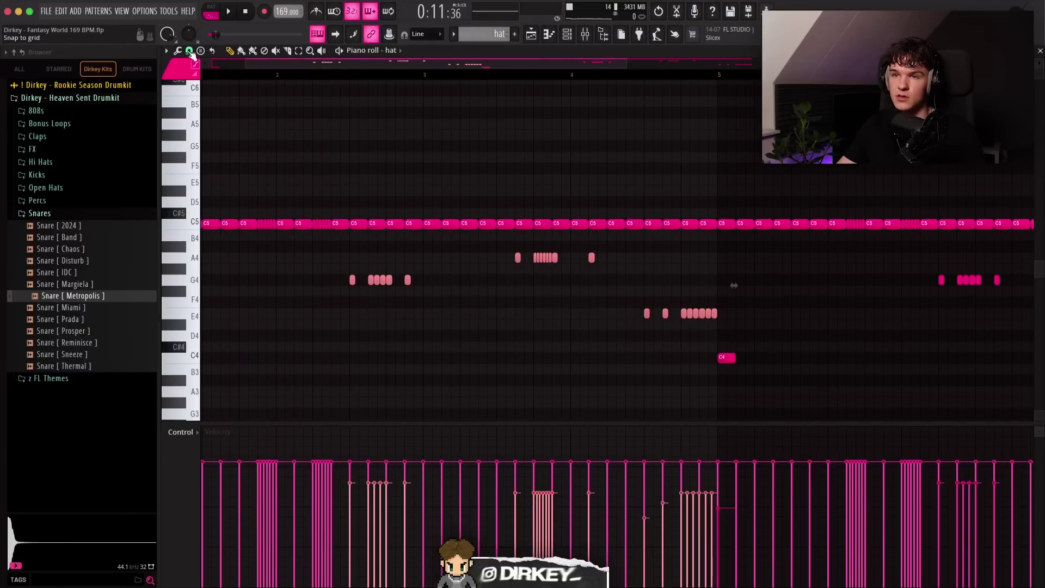
left_click(188, 50)
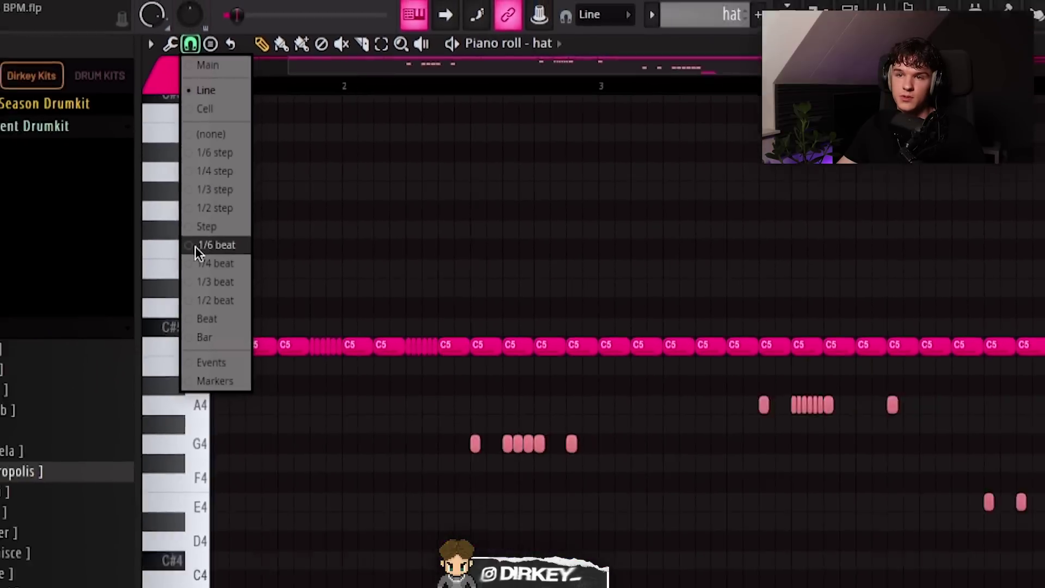
left_click(236, 380)
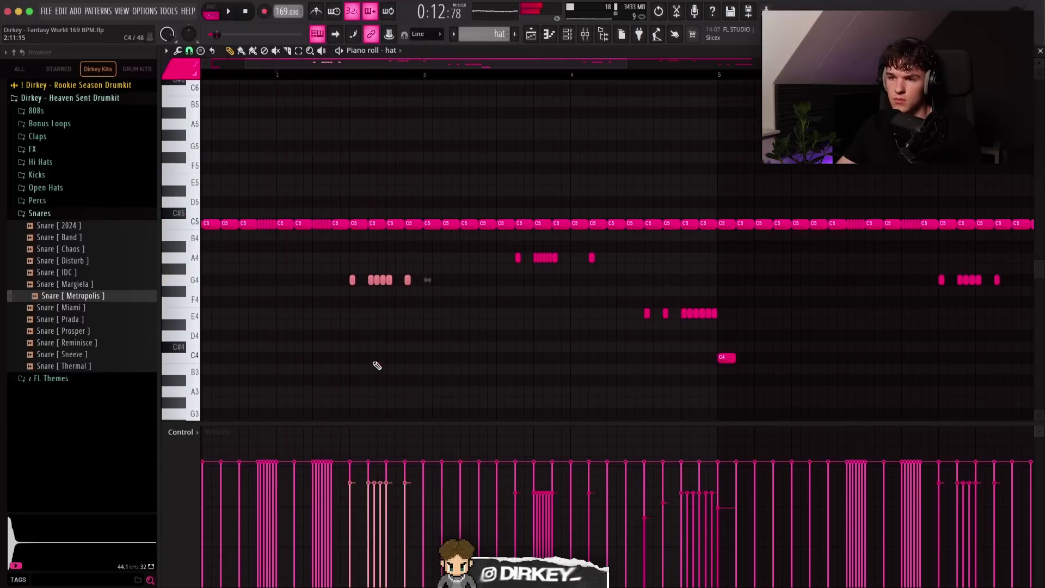
Step: Try the G4 hat roll without its outer notes during playback, and undo the cut
scroll(378, 365, "up", 1)
left_click_drag(368, 266, 393, 284)
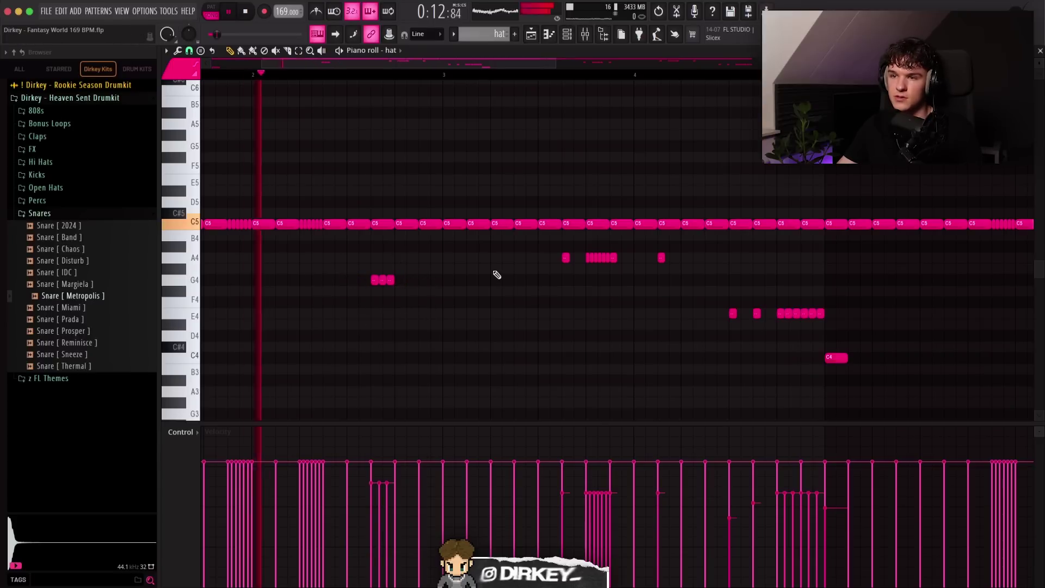
key("space")
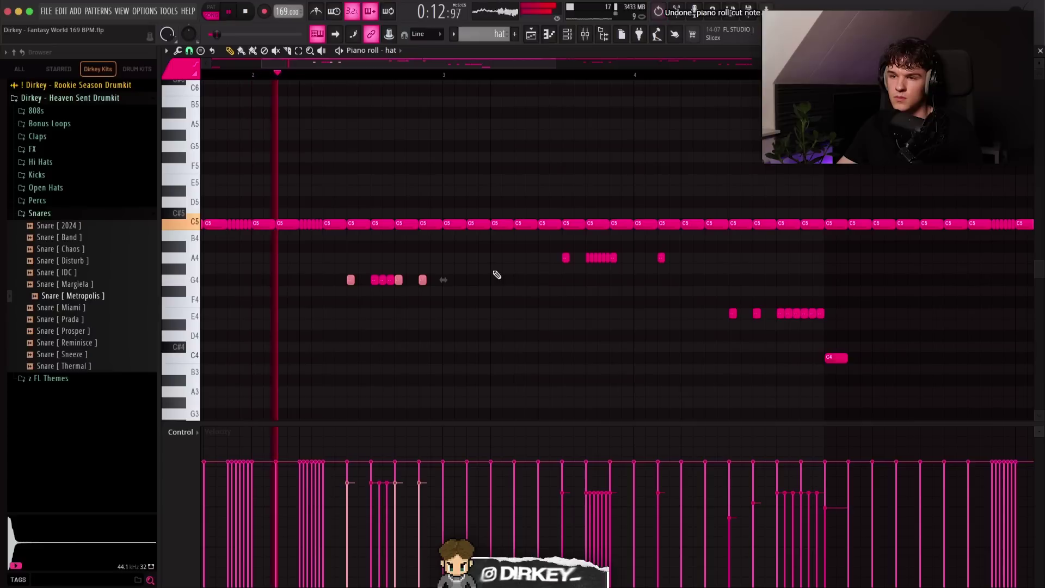
scroll(362, 283, "down", 2)
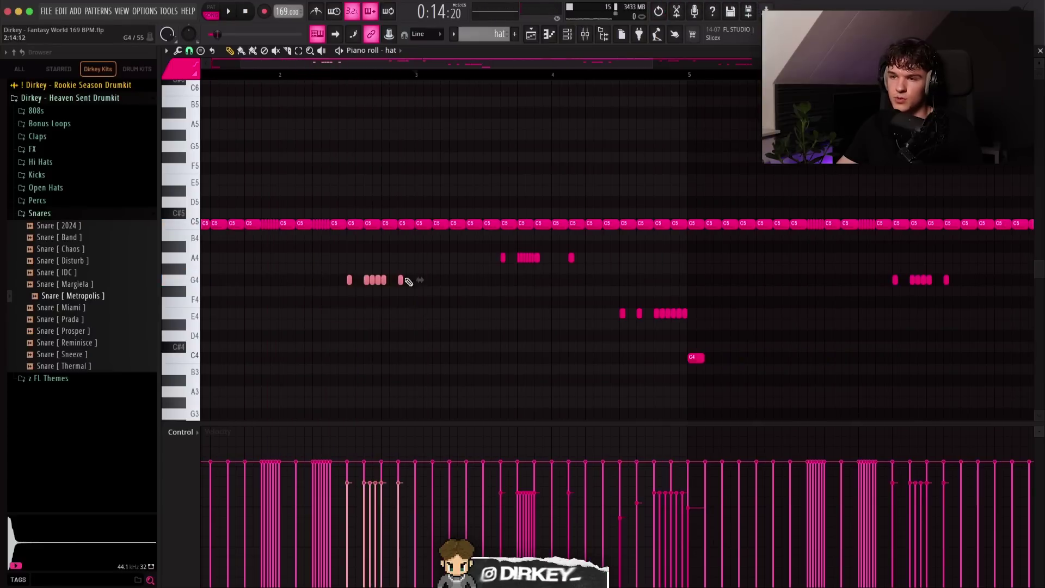
Step: Select the A4 and E4 hat rolls before bar 5 one after the other and play them back
scroll(532, 62, "up", 2)
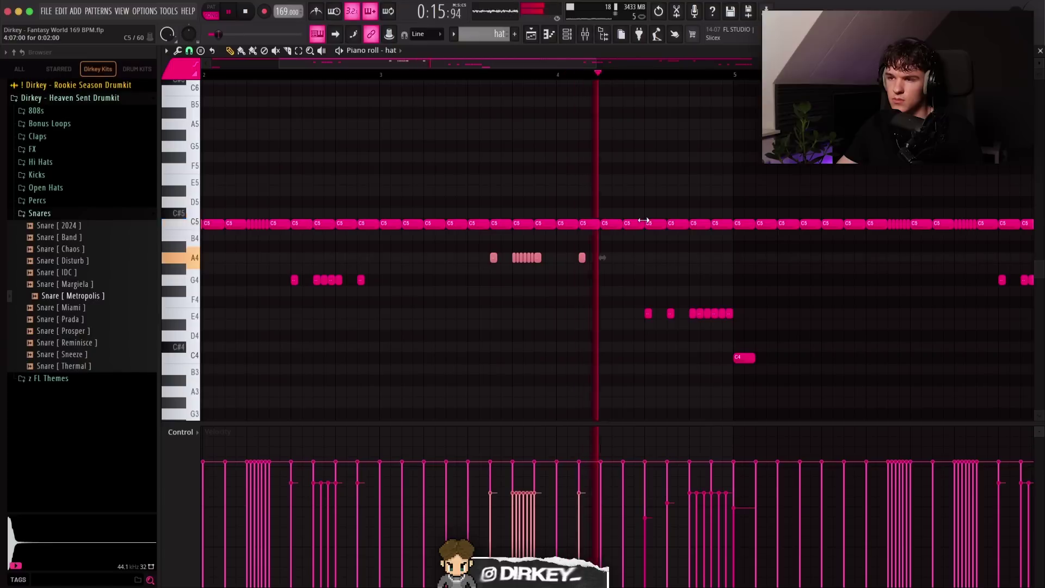
key("space")
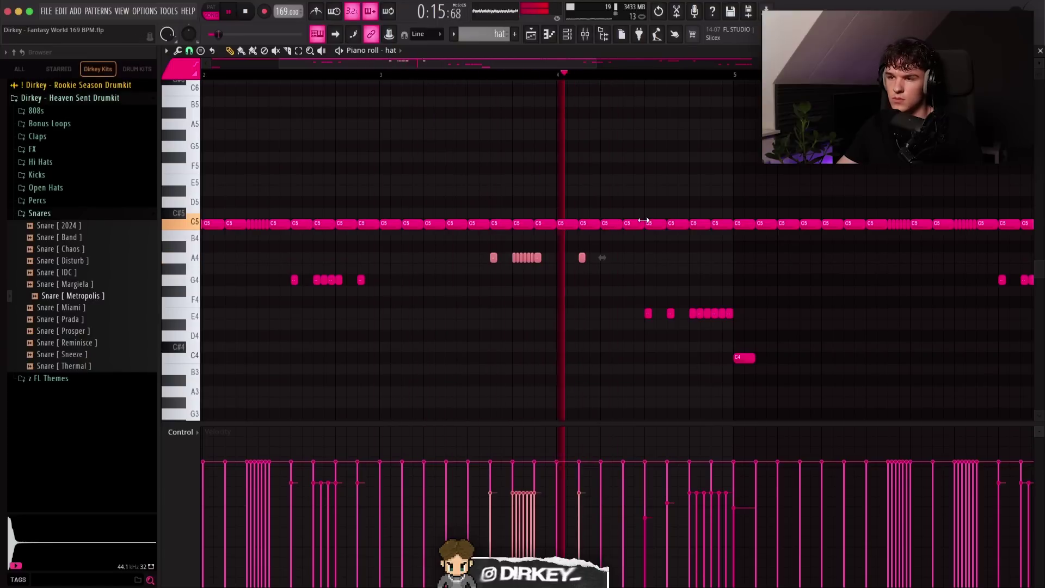
key("space")
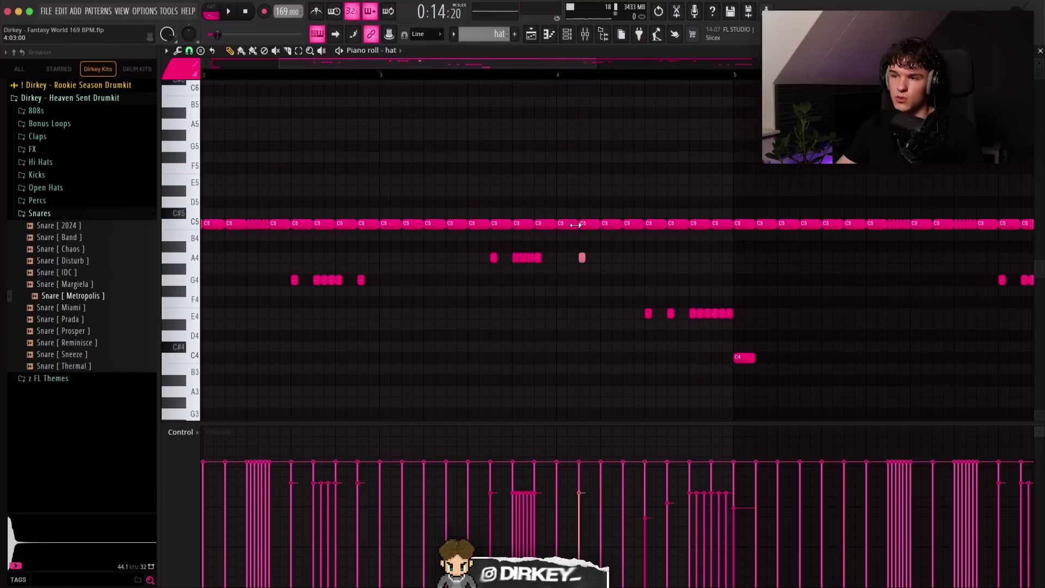
scroll(575, 225, "up", 1)
left_click_drag(626, 288, 653, 315)
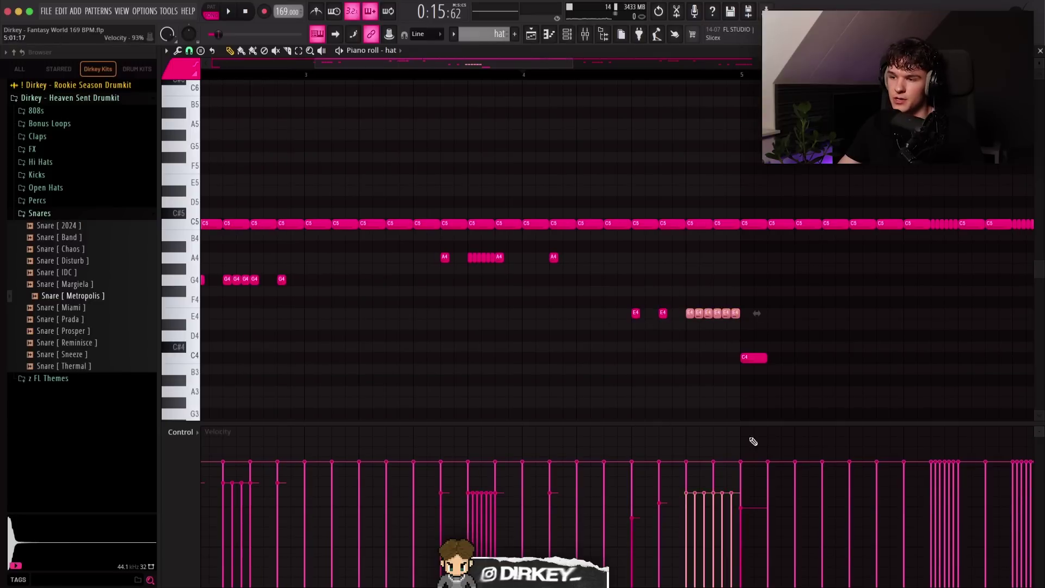
key("space")
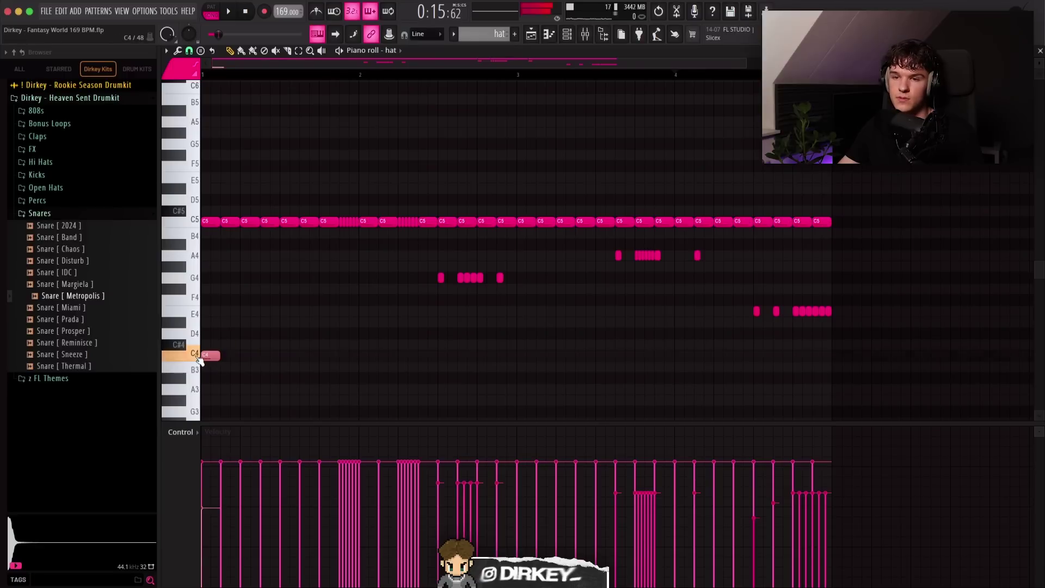
Step: Duplicate the four-bar hat pattern into bars 5 to 8 and switch the control lane to note pan
left_click_drag(895, 183, 193, 381)
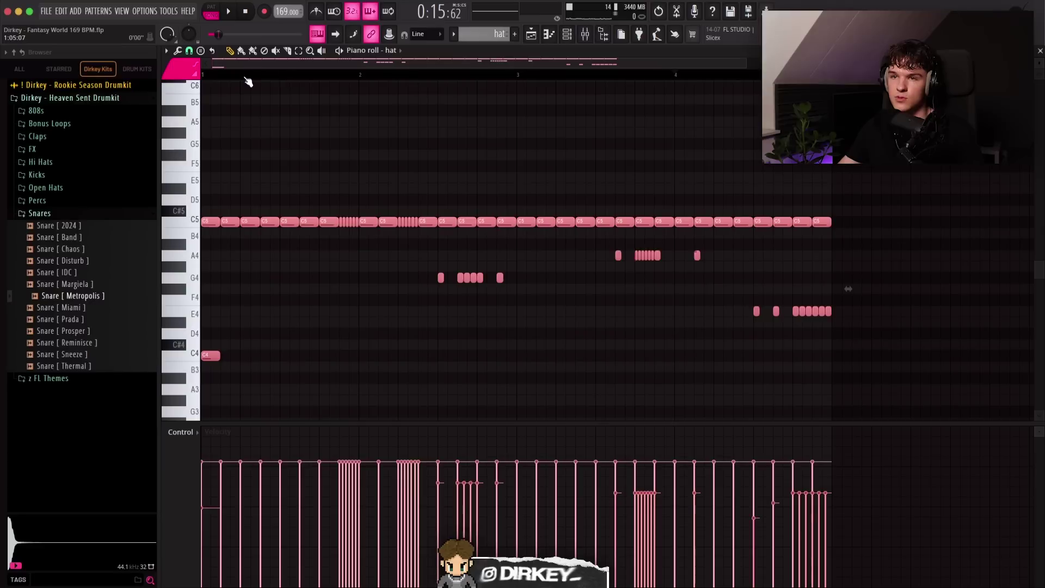
key("ctrl+b")
left_click(182, 431)
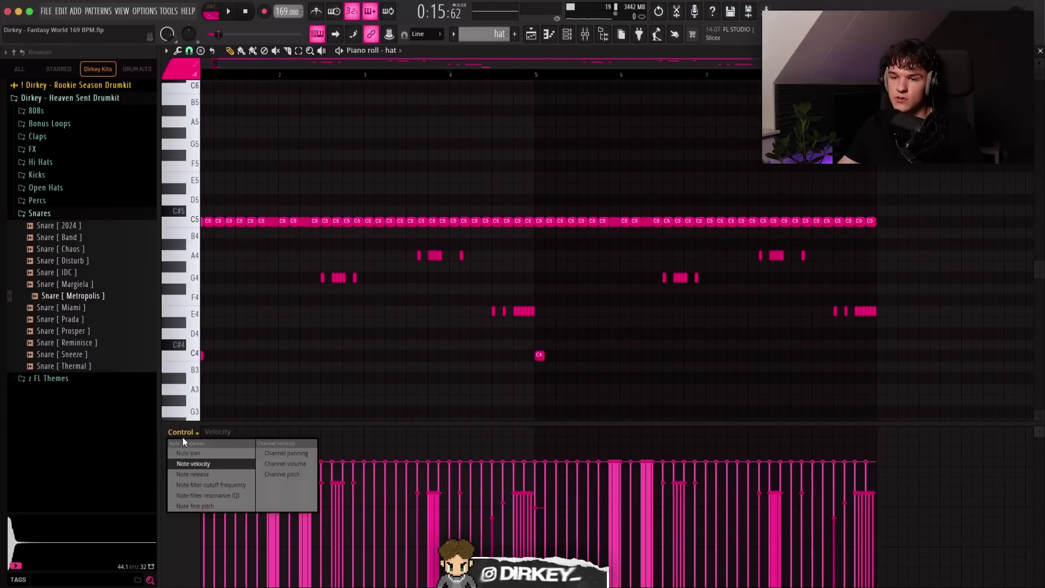
left_click(188, 453)
Step: Examine the panning of the pitched-down hat rolls before bar 5
scroll(284, 75, "down", 1)
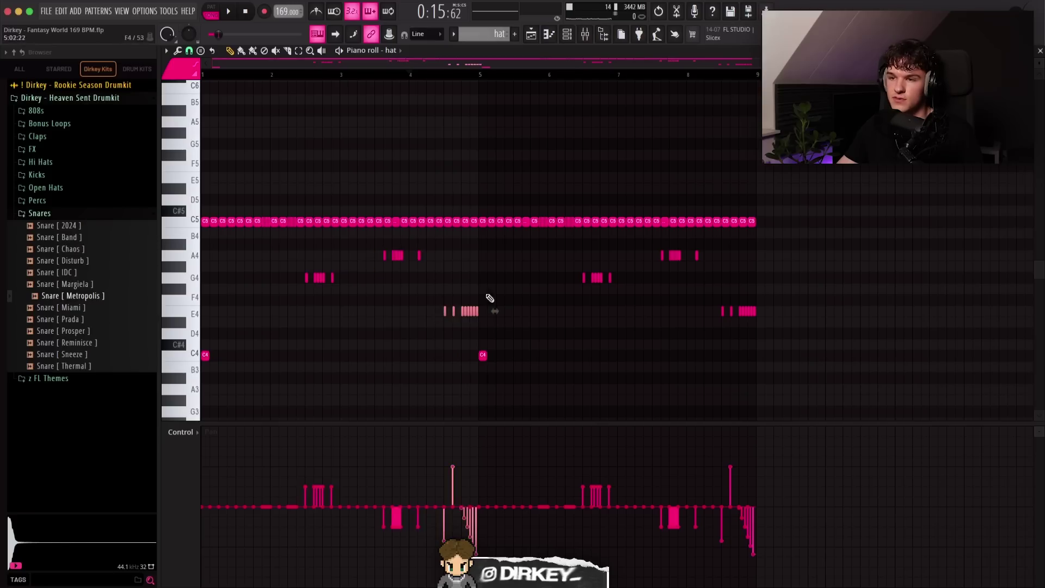
scroll(440, 82, "up", 2)
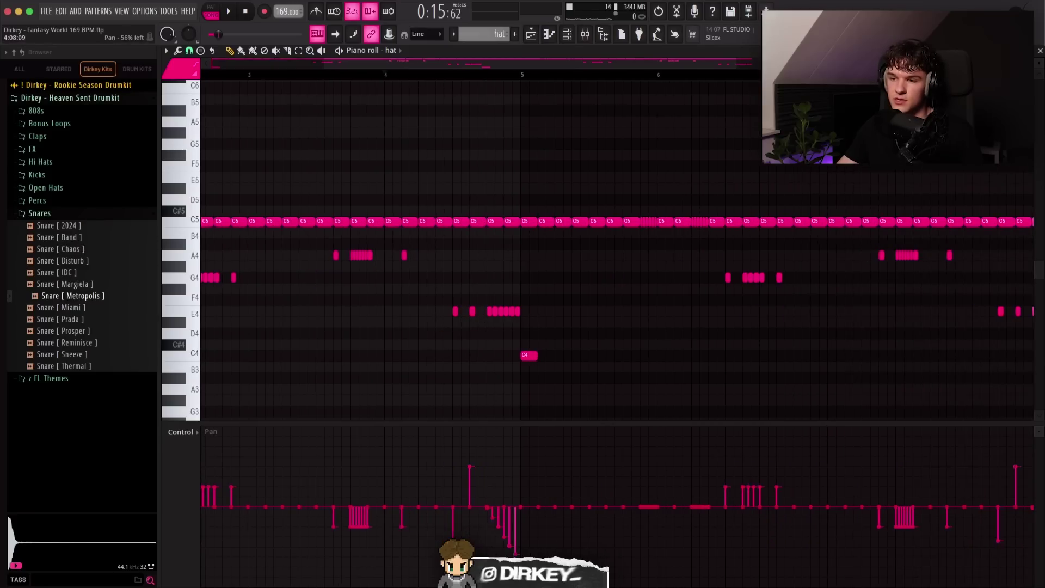
scroll(405, 78, "down", 2)
left_click_drag(782, 194, 487, 362)
left_click(644, 286)
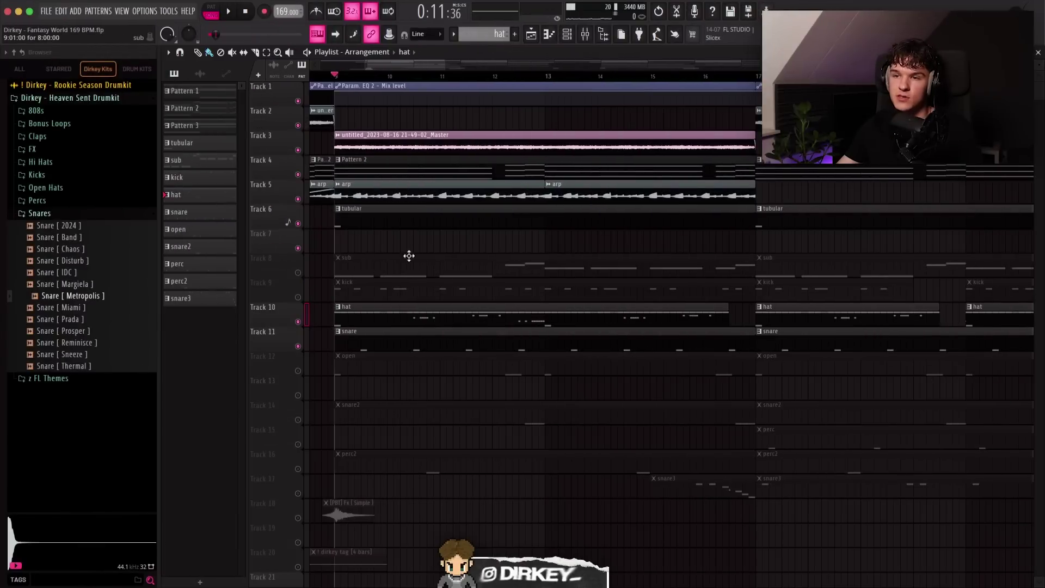
Step: Expand the Rookie Season Drumkit in the browser and unmute kick Track 9
left_click(64, 87)
left_click(39, 98)
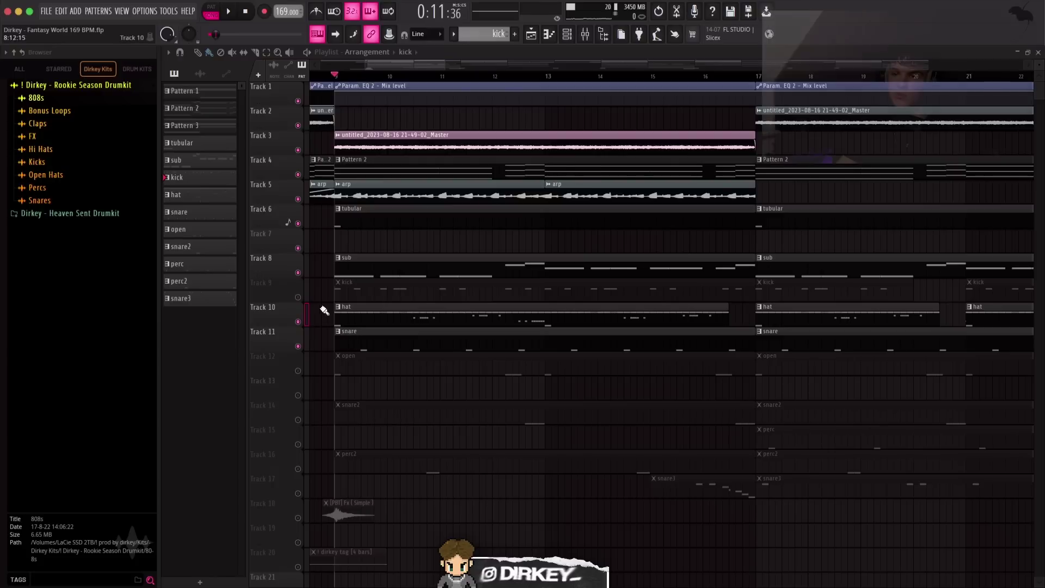
left_click(298, 296)
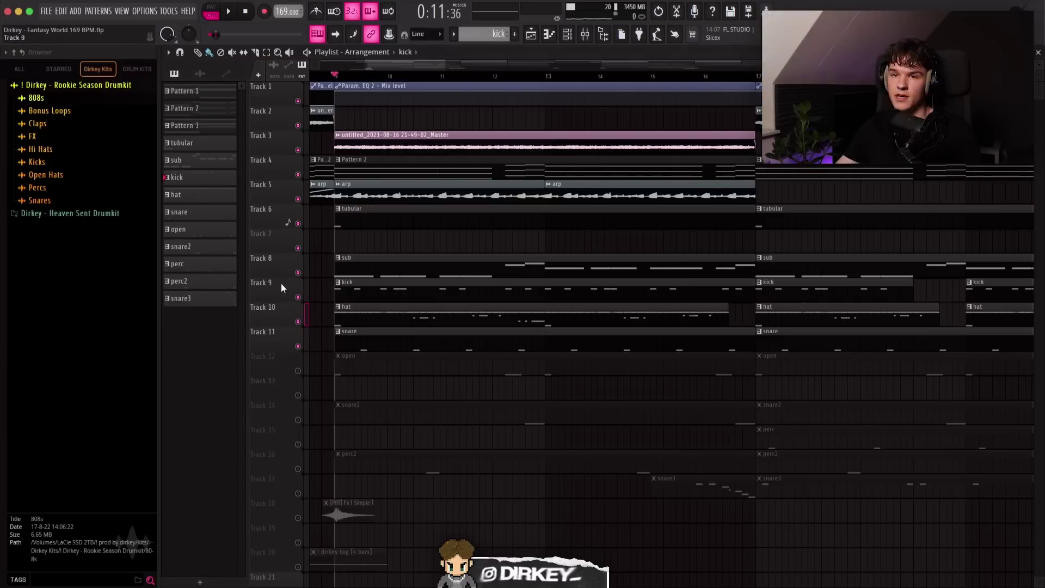
Step: Audition Kick [ Go To ] from the Kicks folder and open the first kick clip on Track 9 in the piano roll
left_click(40, 161)
left_click(50, 175)
double_click(361, 293)
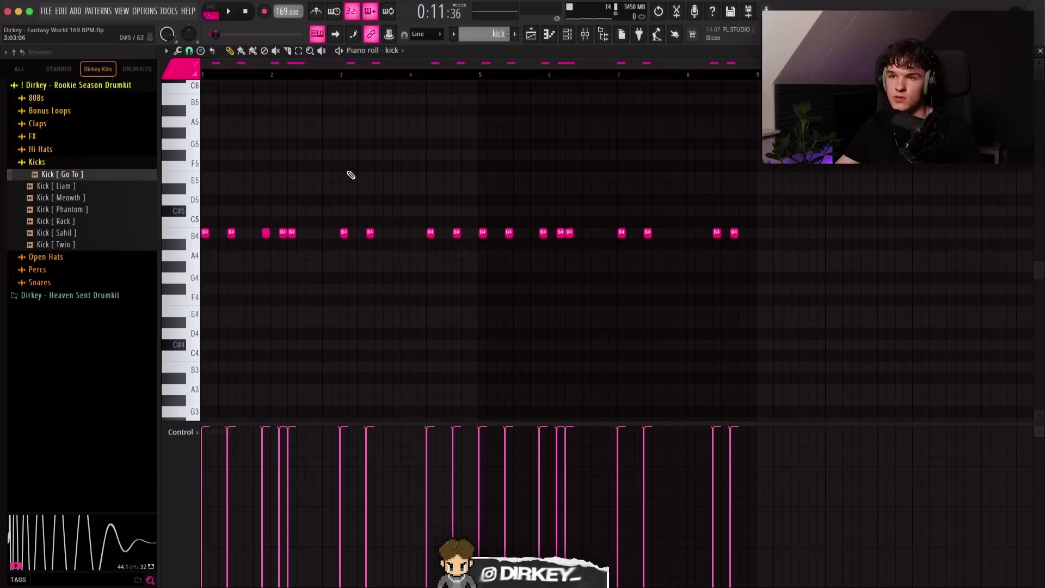
key("space")
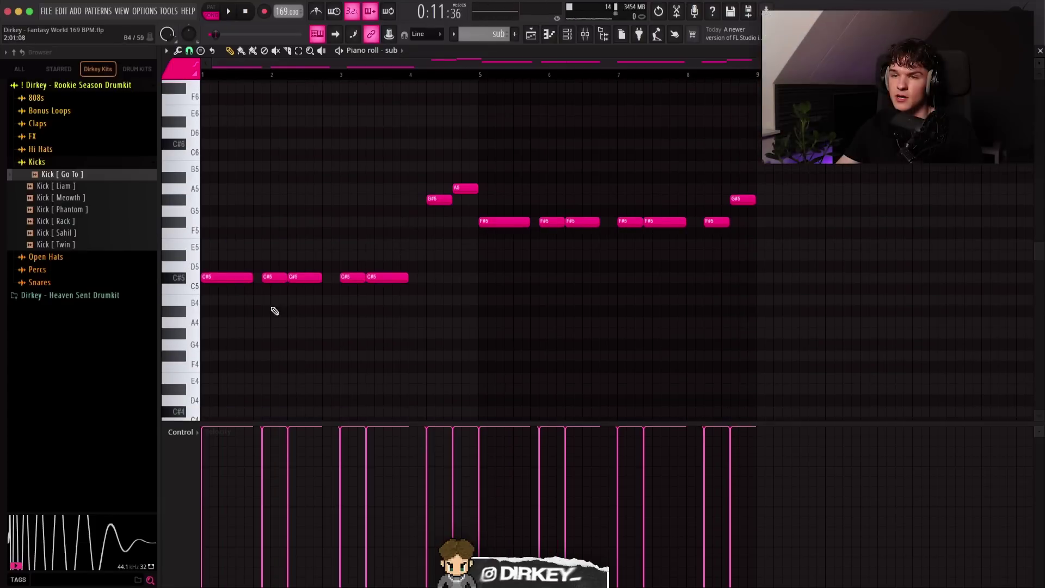
Step: Try a copy of the opening C#5 sub notes on G5 from bar 5, and remove it
left_click_drag(448, 304, 494, 210)
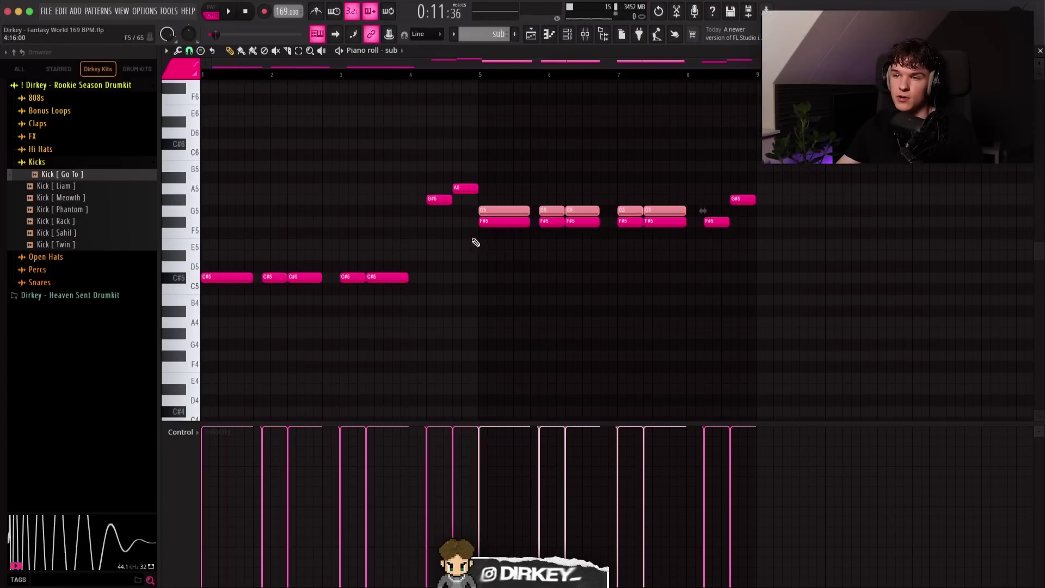
key("Delete")
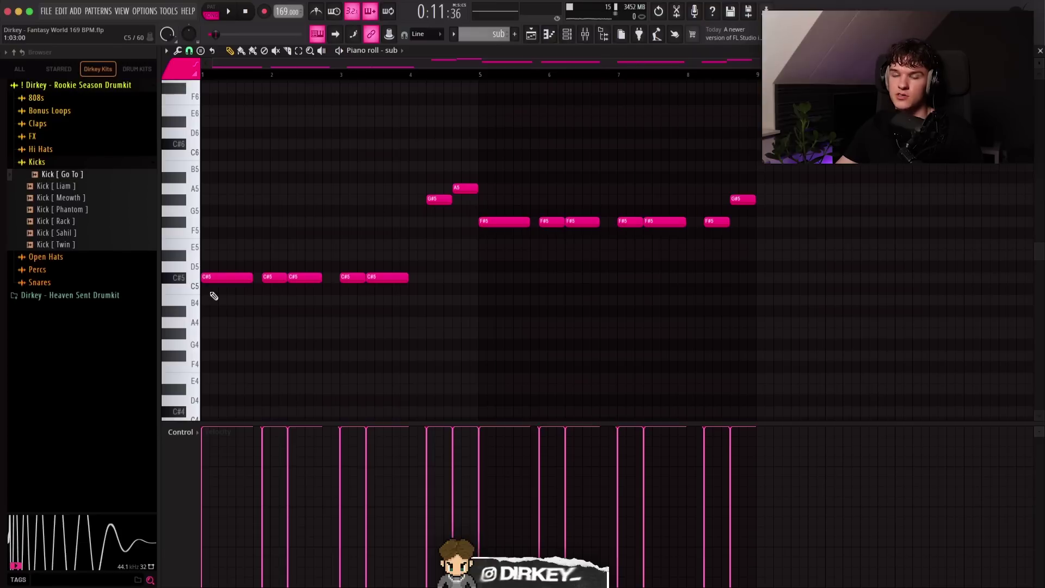
left_click_drag(229, 303, 202, 264)
key("space")
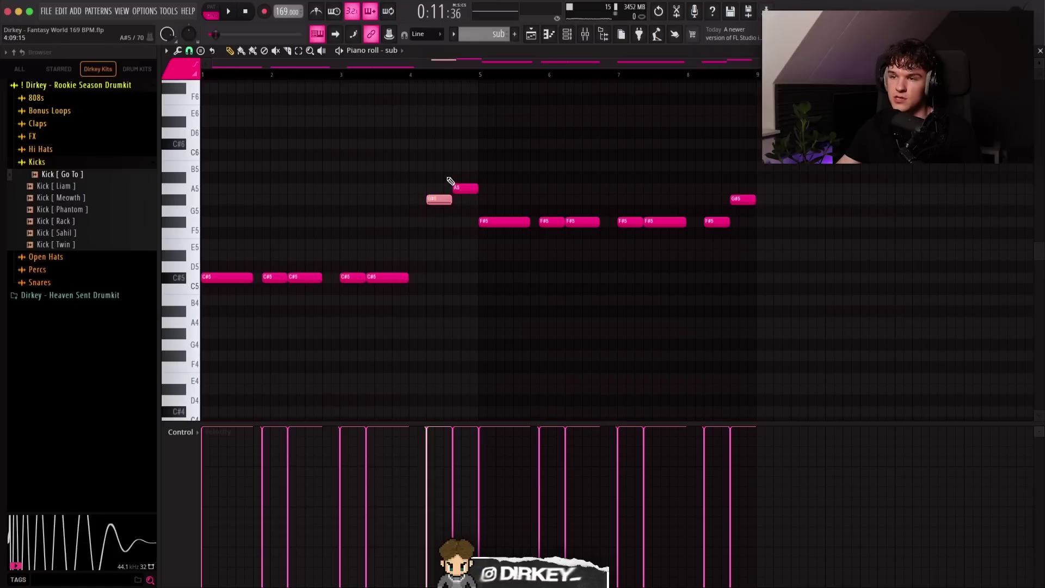
key("super+z")
key("super+z")
key("super+d")
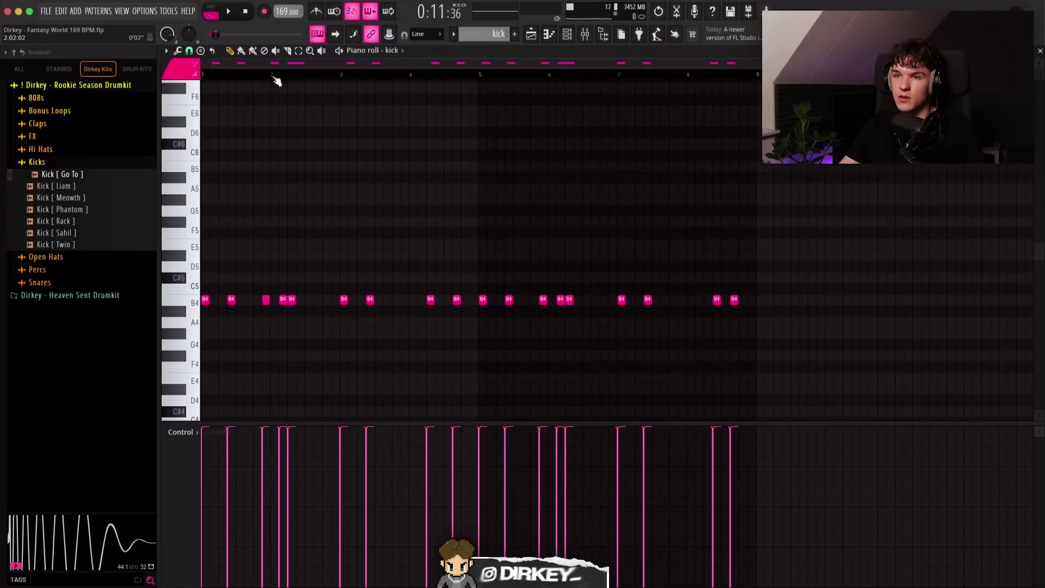
Step: Play back the kick pattern and examine the double kick in bar 2 and the last two kicks in bar 8
key("space")
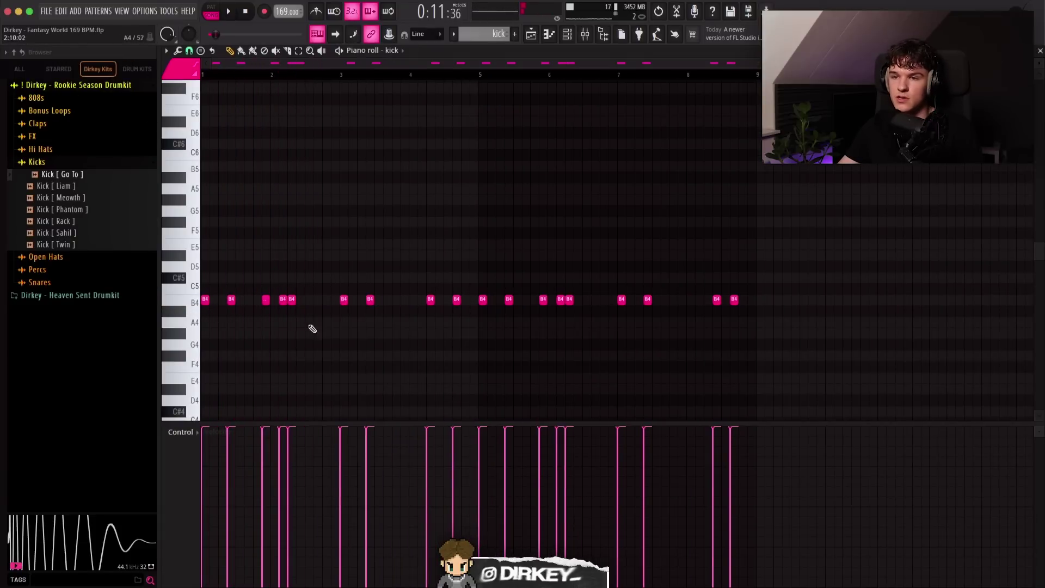
key("space")
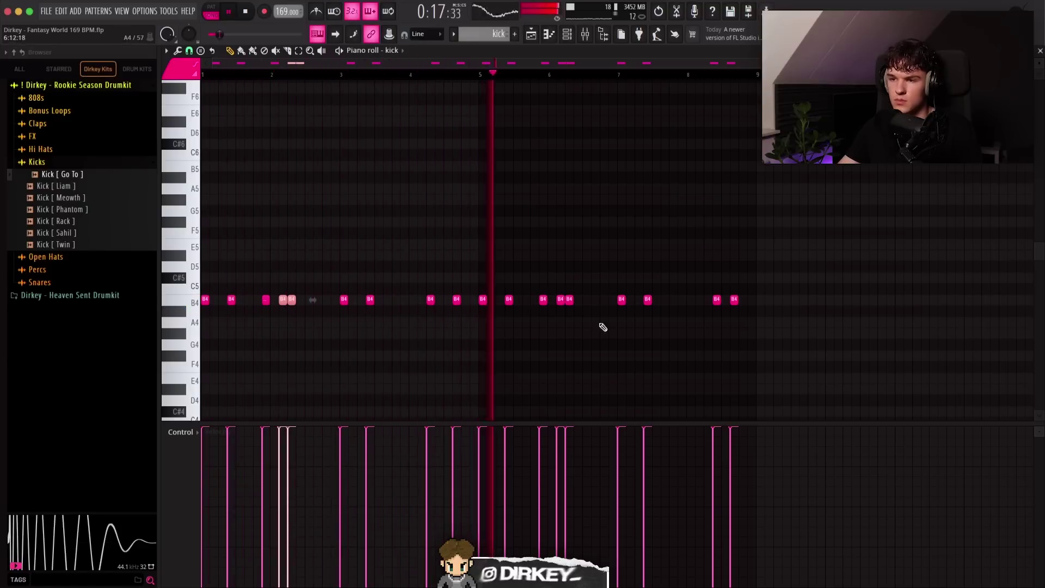
left_click_drag(742, 294, 705, 306)
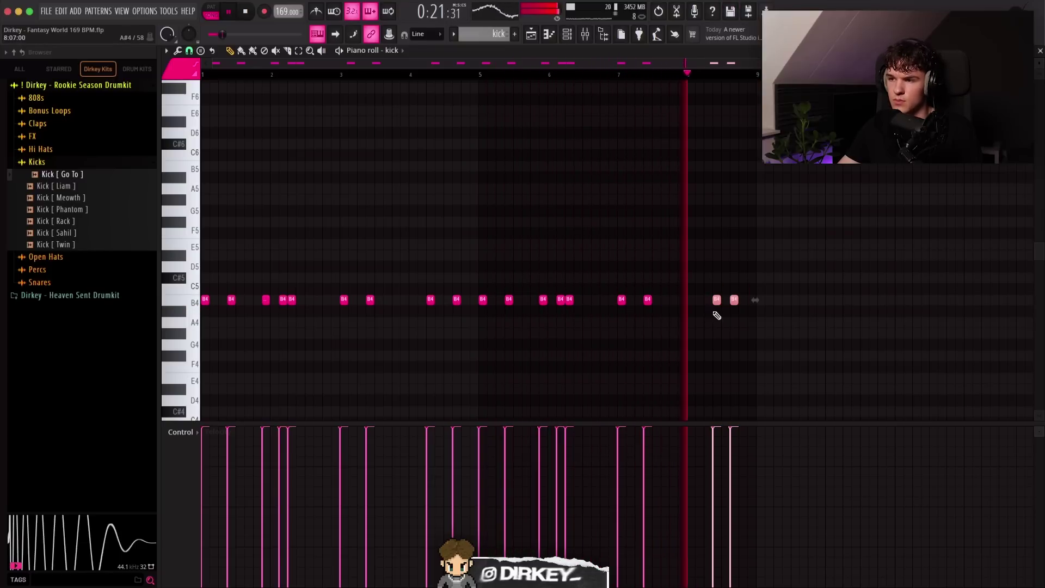
key("space")
mouse_move(478, 273)
left_mouse_down()
mouse_move(368, 320)
mouse_move(211, 320)
mouse_move(481, 281)
left_mouse_up()
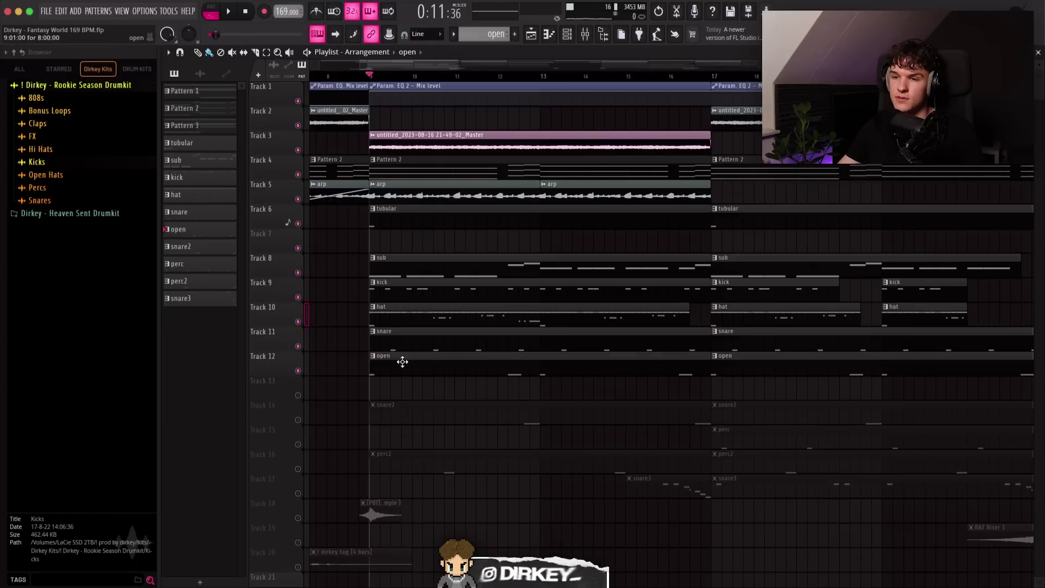
Step: Open the first open-hat clip on Track 12 in the piano roll and play it back
double_click(401, 362)
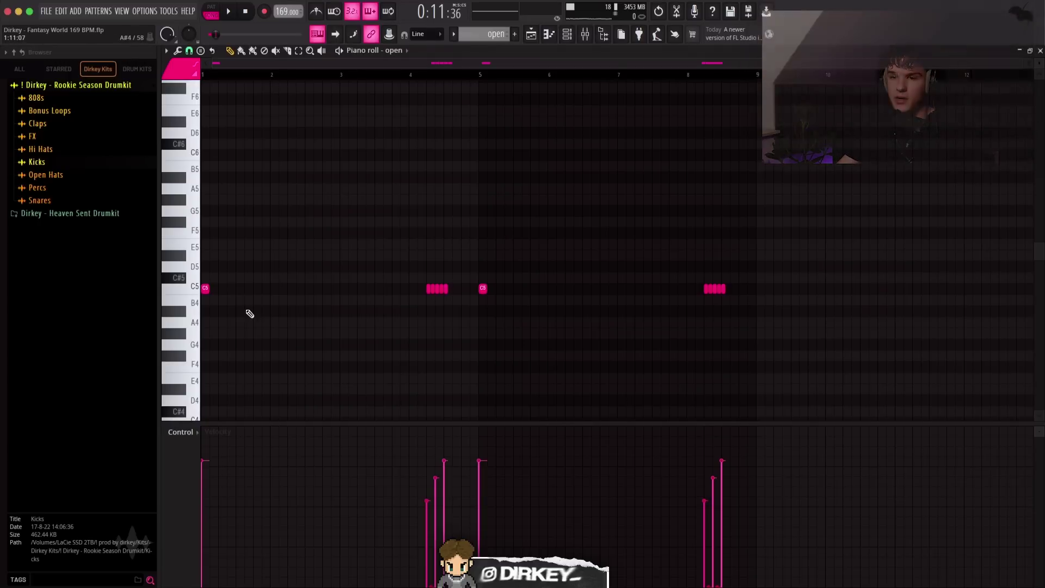
key("space")
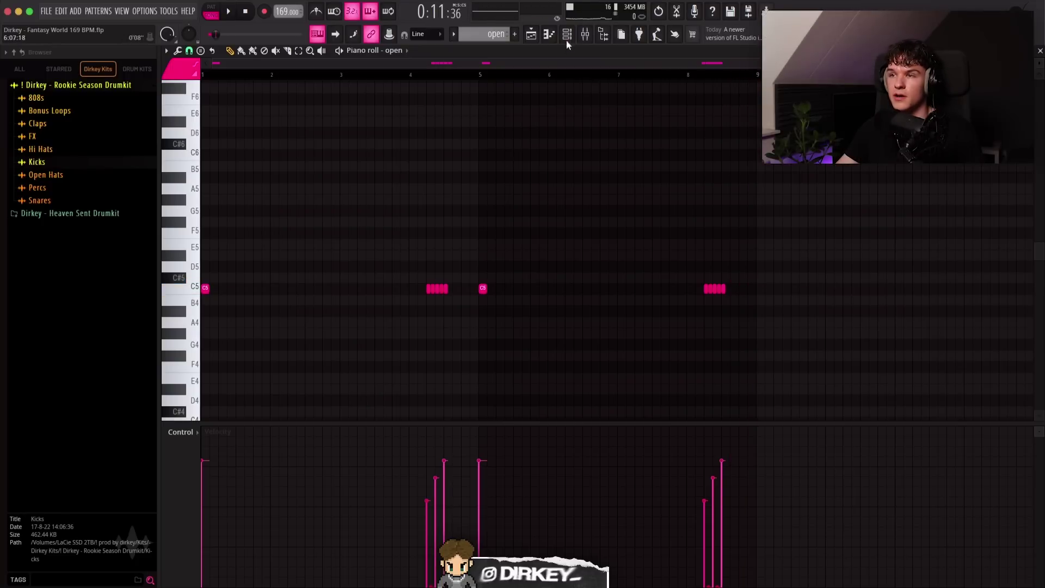
Step: Bring up the open channel's options in the channel rack and play back its C5 roll before bar 5
left_click(566, 36)
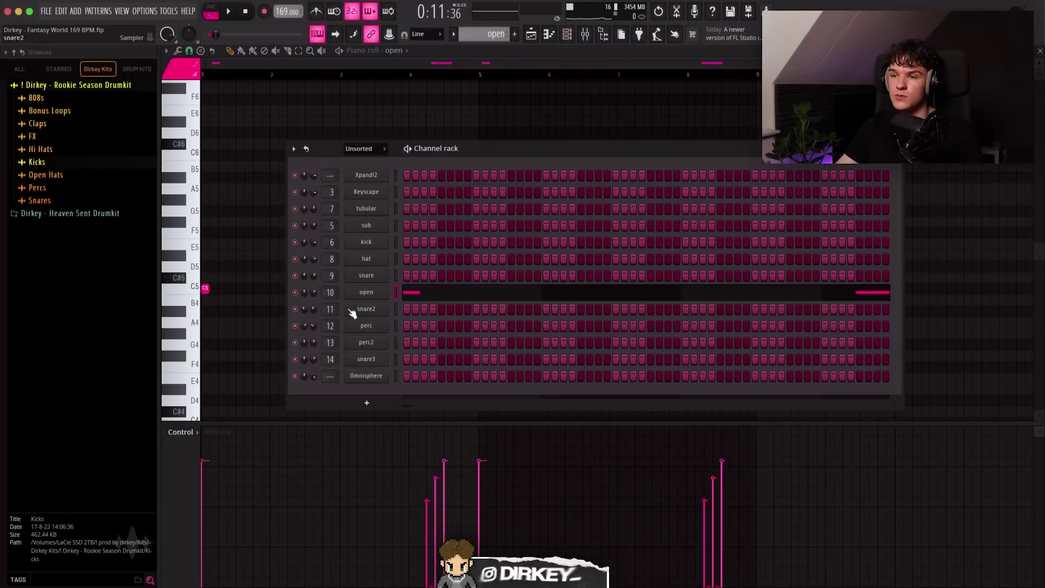
right_click(363, 294)
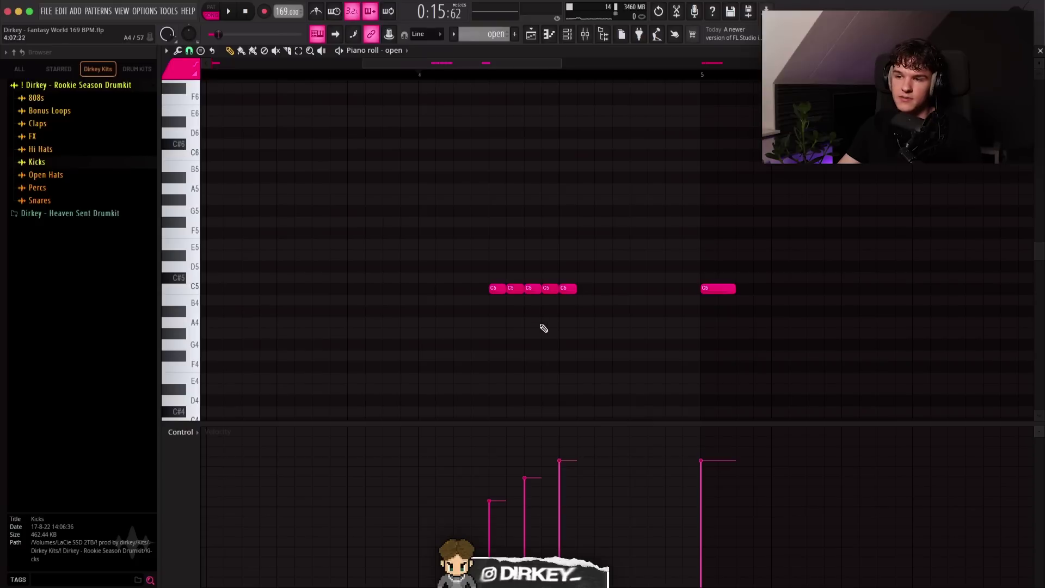
key("space")
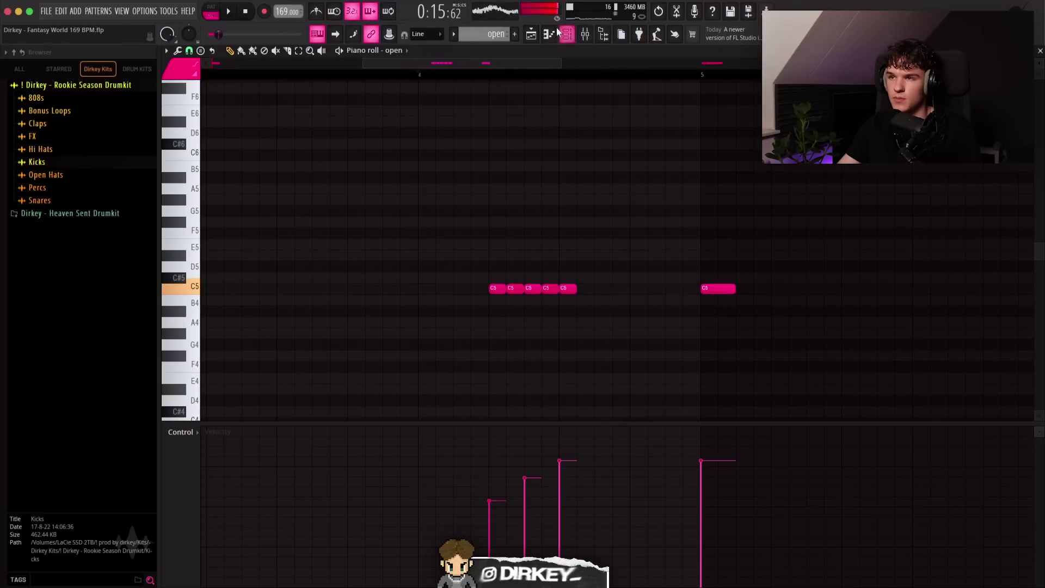
Step: Toggle an option of the open channel in the channel rack and play back its C5 roll before bar 5
key("F6")
right_click(361, 294)
left_click(412, 362)
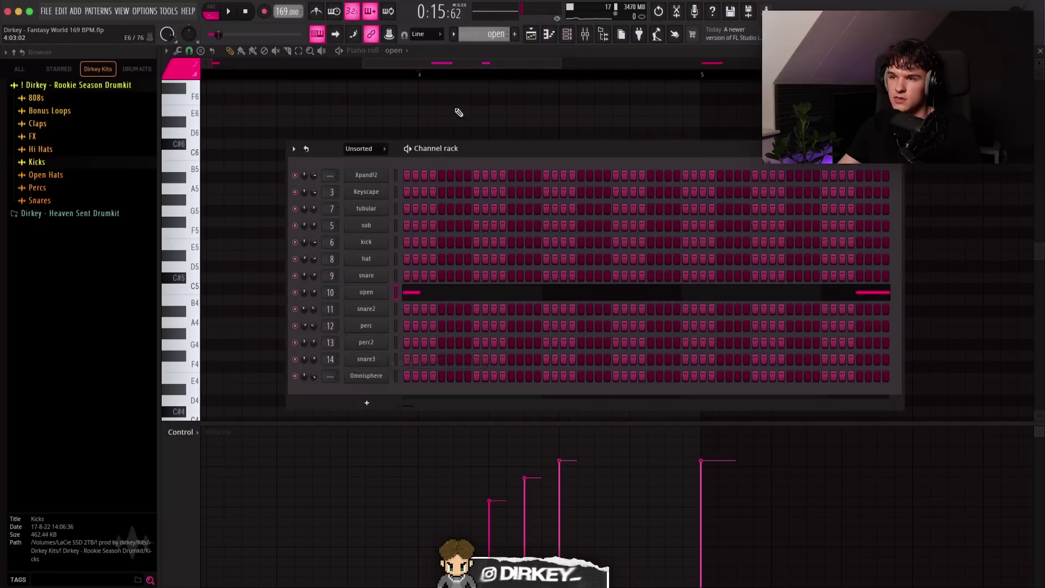
left_click(455, 110)
right_click(456, 110)
key("space")
key("space")
Step: Toggle the same open-channel option again and play back the C5 roll for comparison
key("F6")
right_click(371, 292)
left_click(410, 363)
key("F6")
key("space")
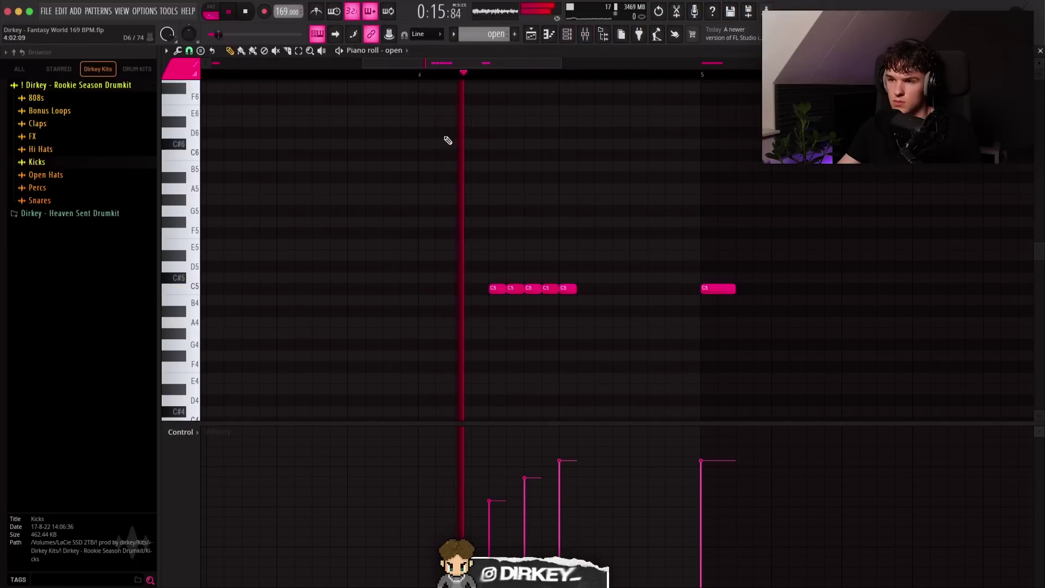
key("space")
Step: Expand the Heaven Sent Drumkit's Snares folder, open the snare2 clip in the piano roll, and play back its triple C5 hits
scroll(424, 79, "down", 2)
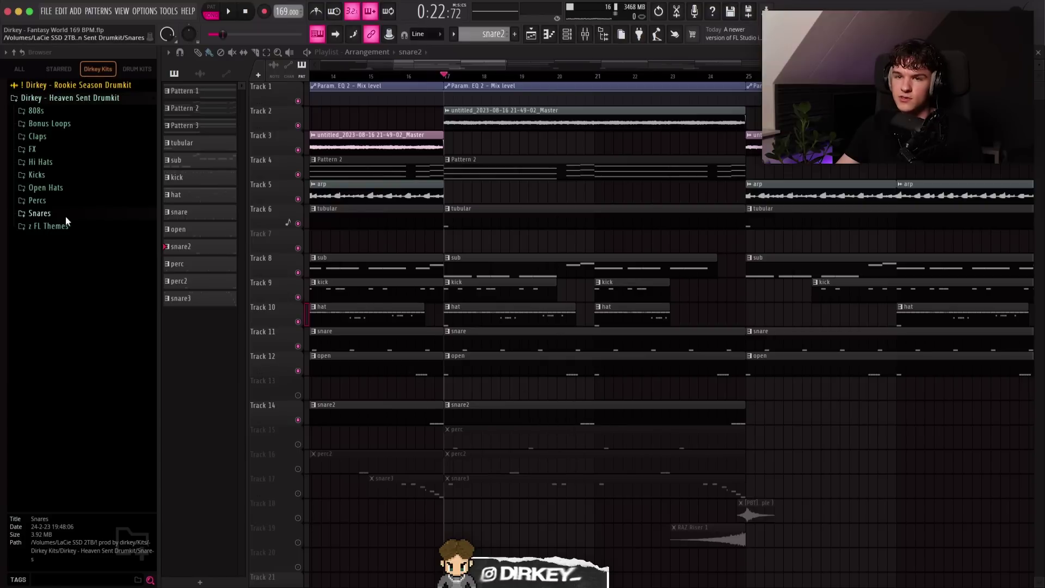
left_click(66, 213)
double_click(497, 407)
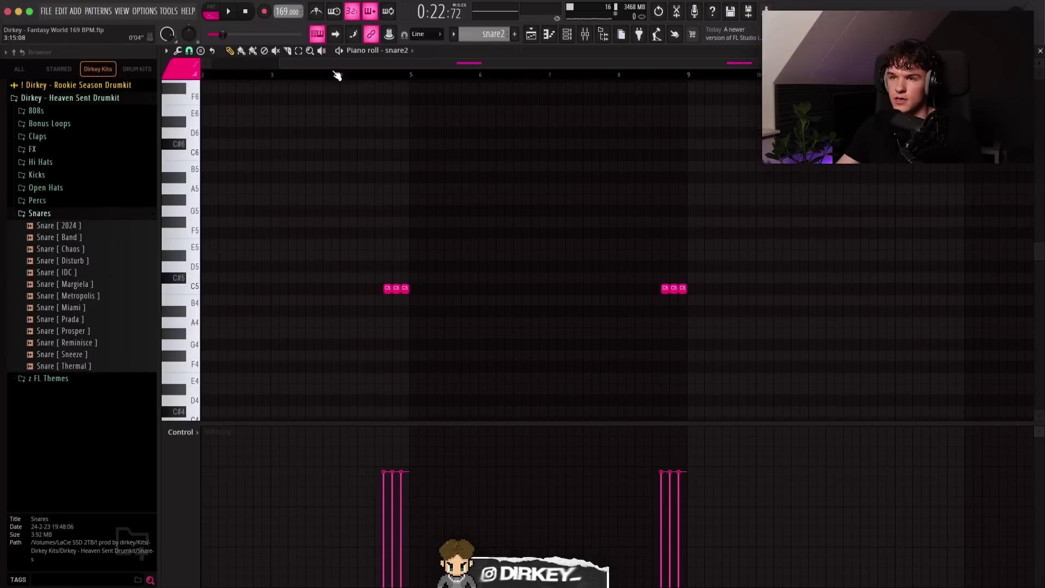
key("space")
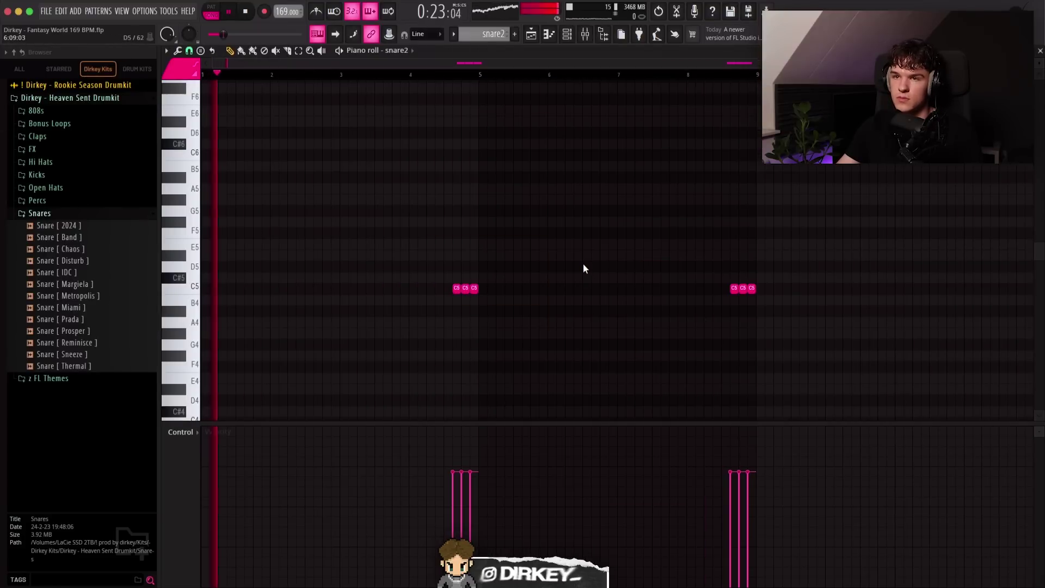
scroll(472, 82, "up", 3)
left_click_drag(393, 239, 494, 299)
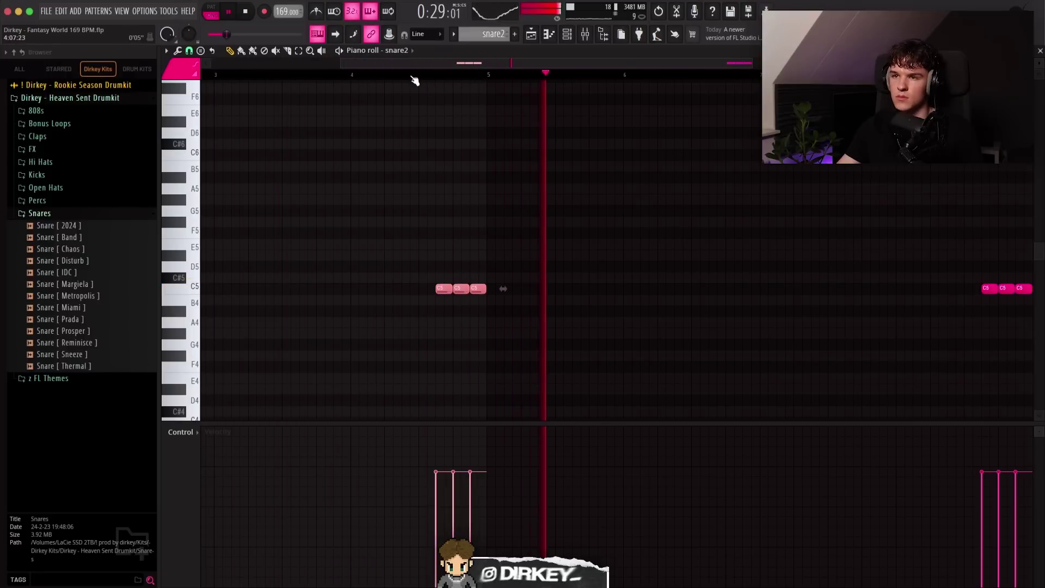
key("space")
scroll(449, 97, "down", 3)
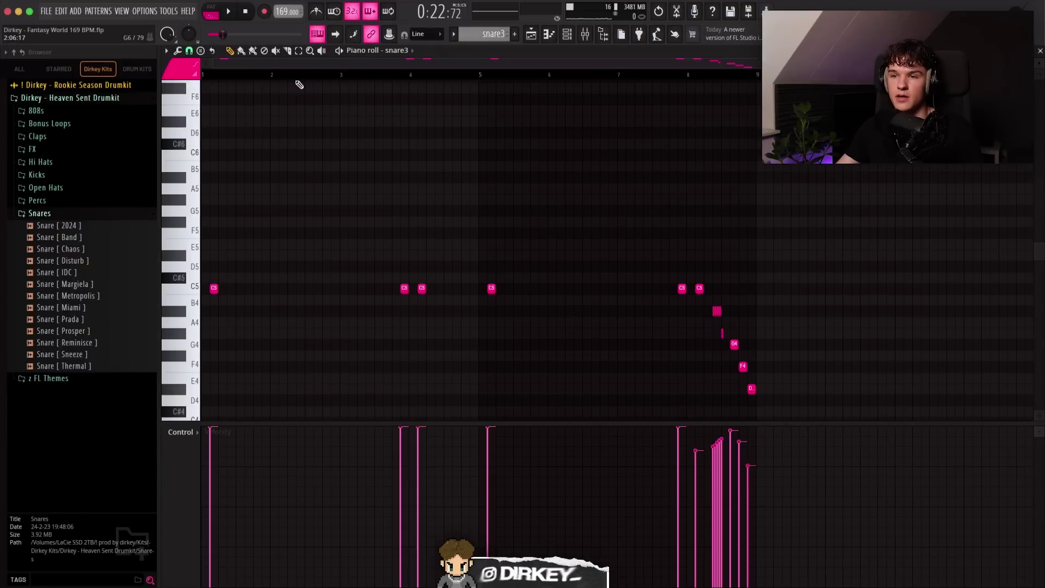
Step: Examine the single and double C5 hits in the snare3 pattern and play back the descending fill in bar 8
scroll(696, 266, "down", 2)
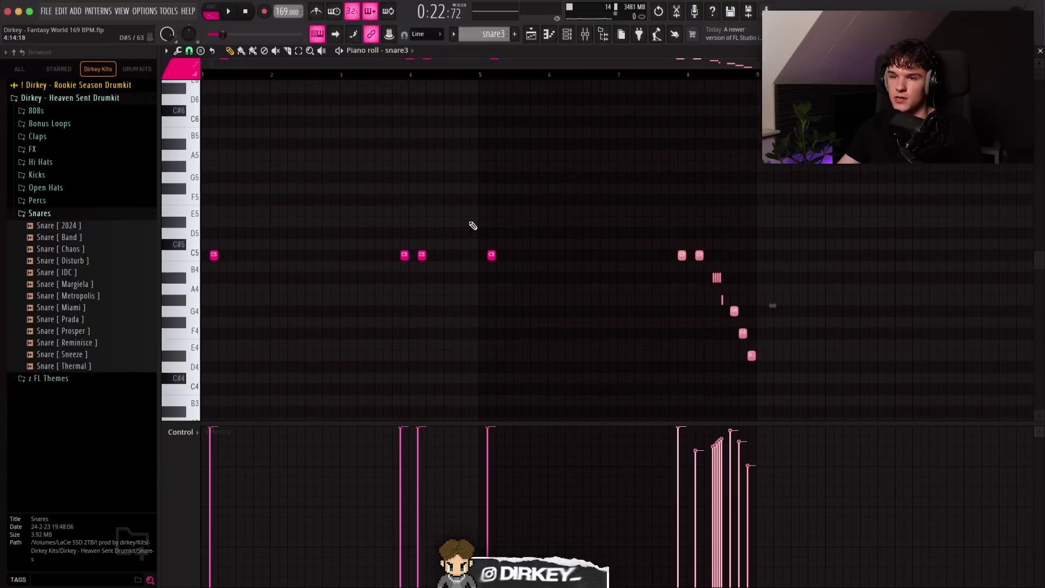
scroll(482, 234, "down", 2)
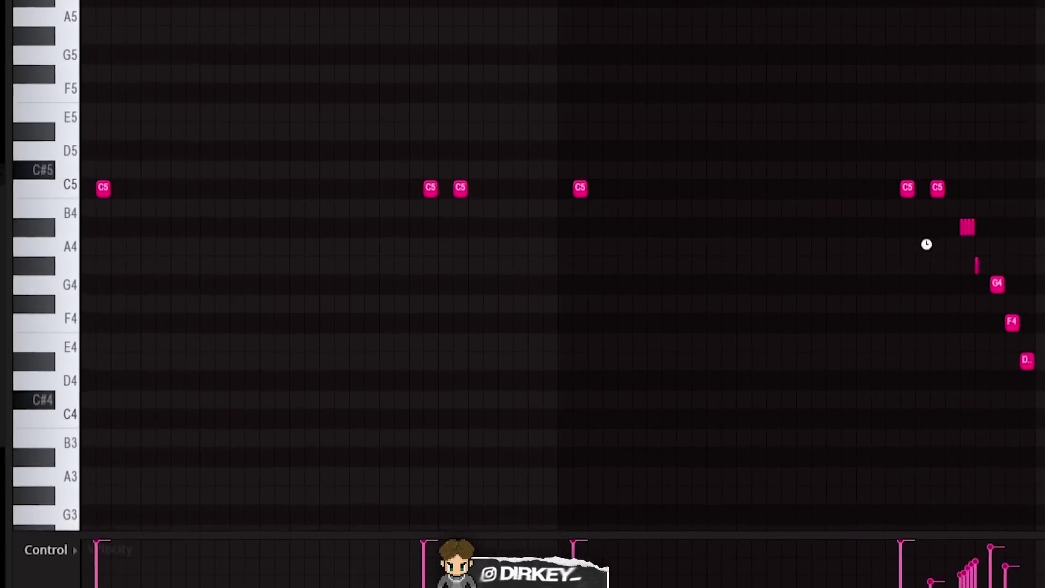
key("space")
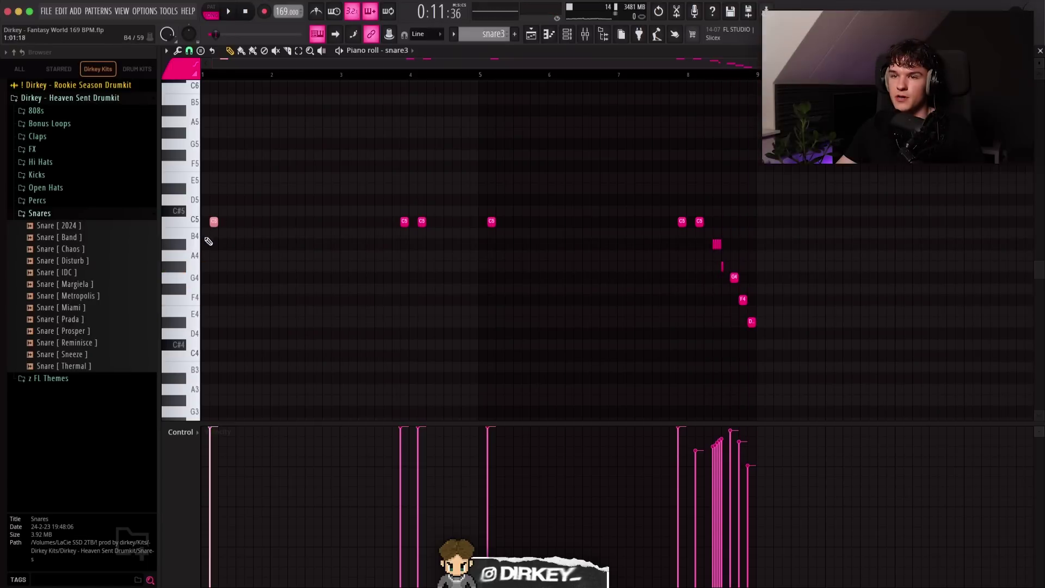
left_click_drag(380, 195, 426, 246)
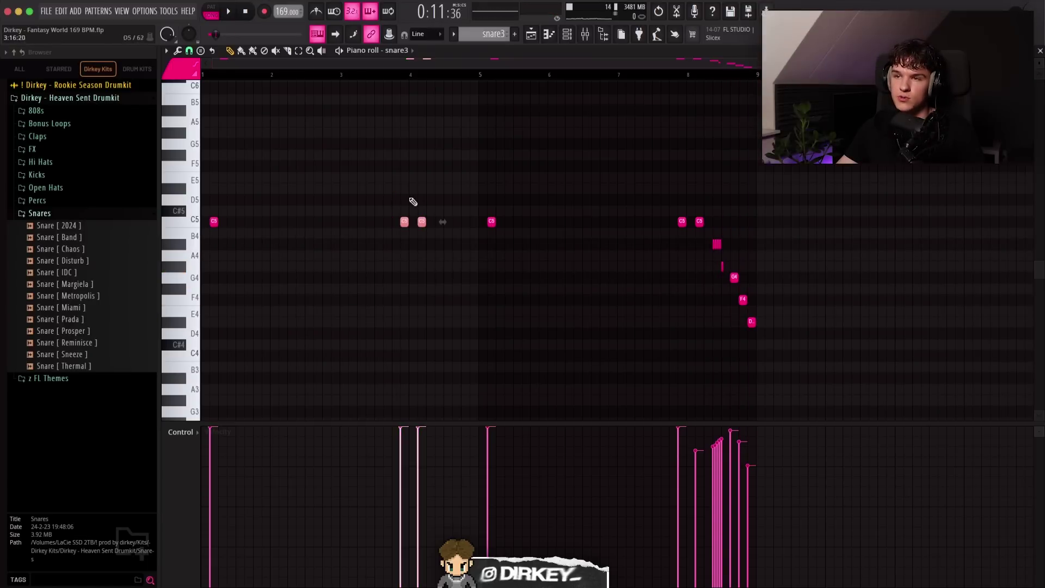
left_click_drag(443, 205, 495, 212)
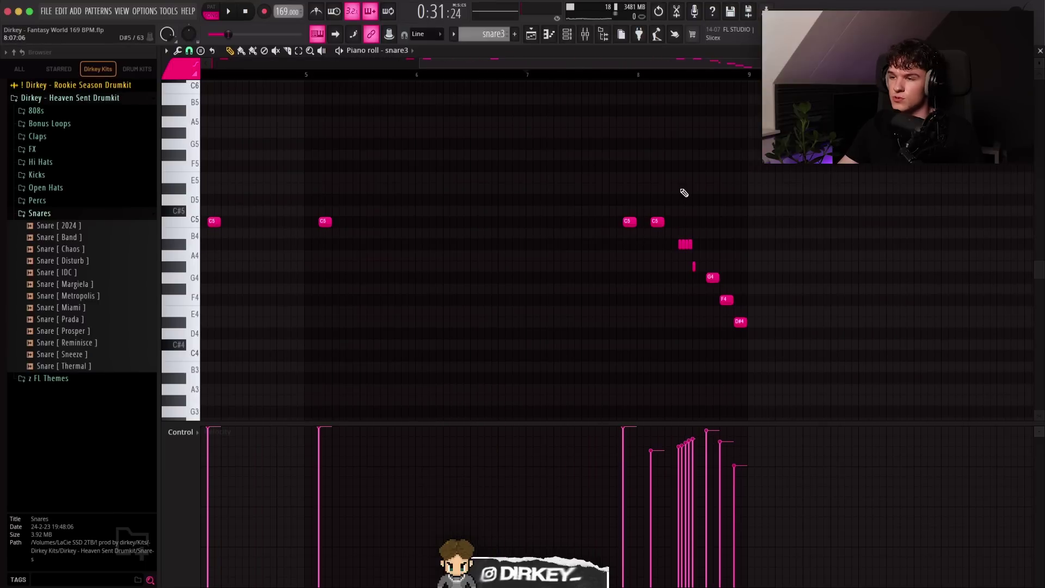
key("space")
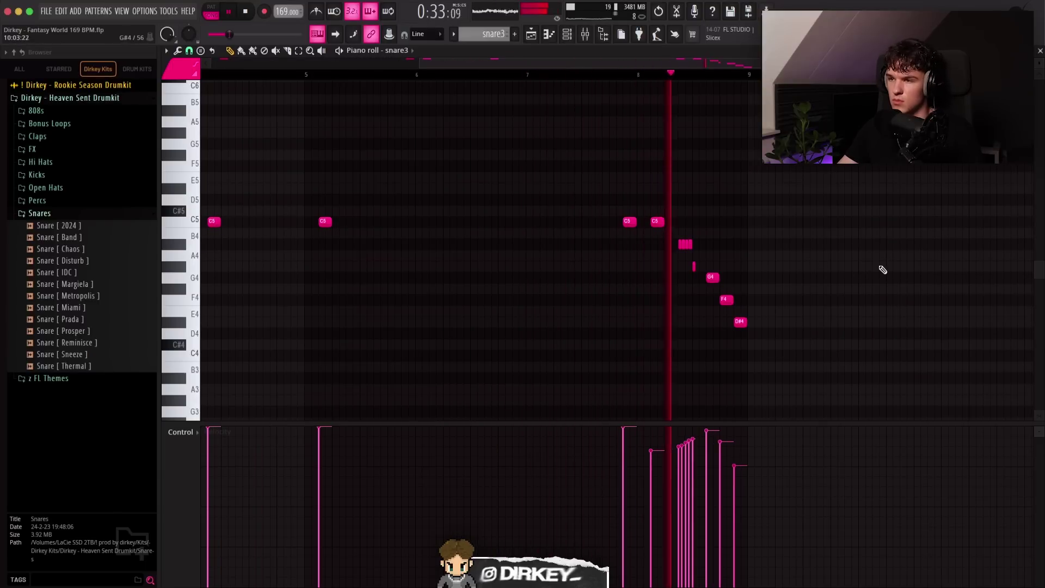
key("space")
Step: Try a straight roll of five C5 notes at the end of bar 8 in snare3, and remove it
scroll(742, 272, "up", 2)
left_click_drag(681, 279, 627, 215, "shift")
key("ctrl+b")
key("ctrl+b")
key("ctrl+b")
key("ctrl+b")
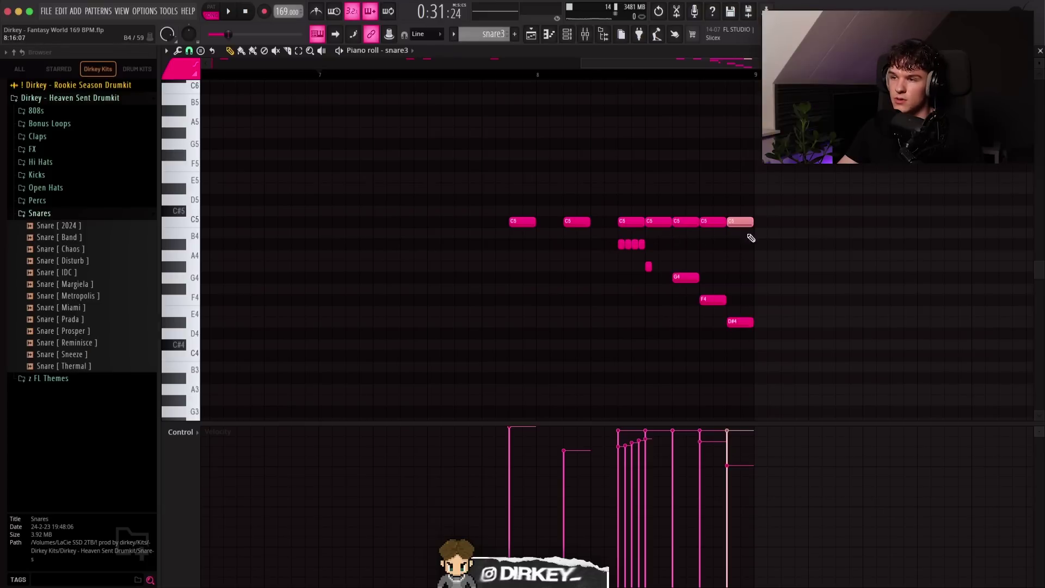
left_click_drag(784, 206, 618, 234, "ctrl")
key("Delete")
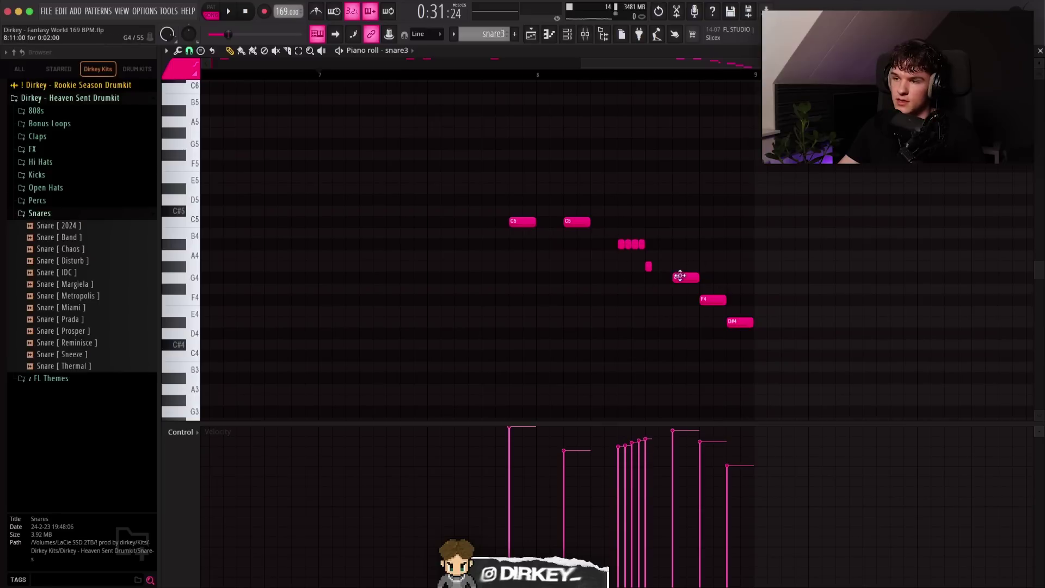
Step: Examine the panning of the descending G4, F4 and D#4 snare3 notes, and play back the fill
left_click_drag(680, 276, 756, 384)
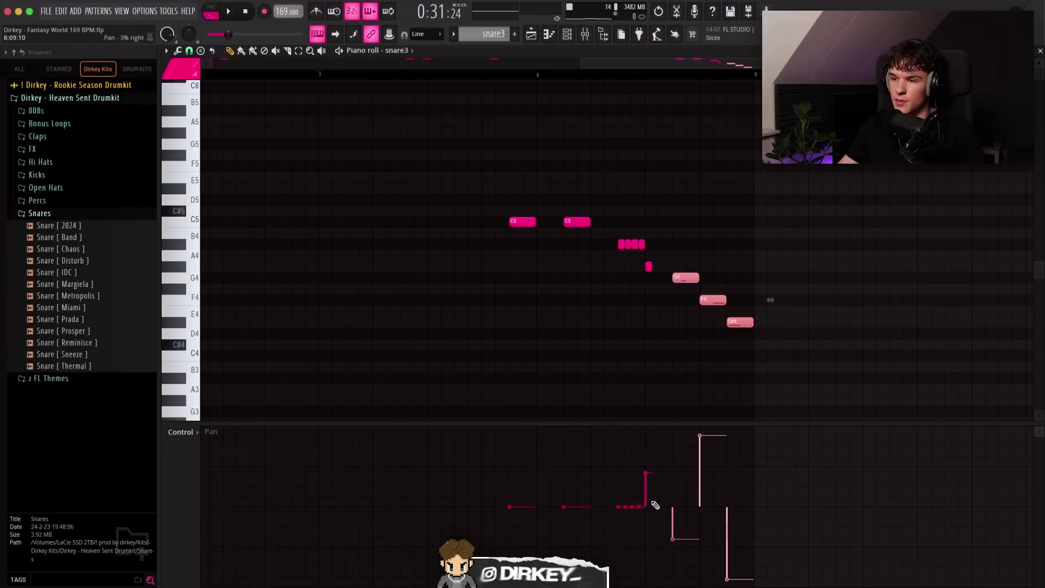
left_click_drag(621, 241, 756, 331)
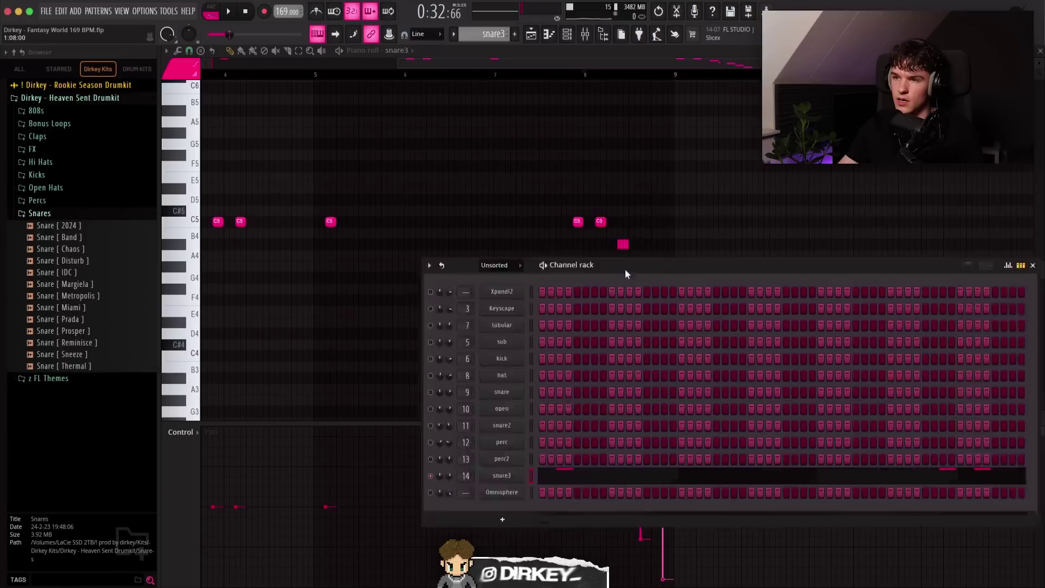
left_click_drag(625, 269, 106, 208)
key("space")
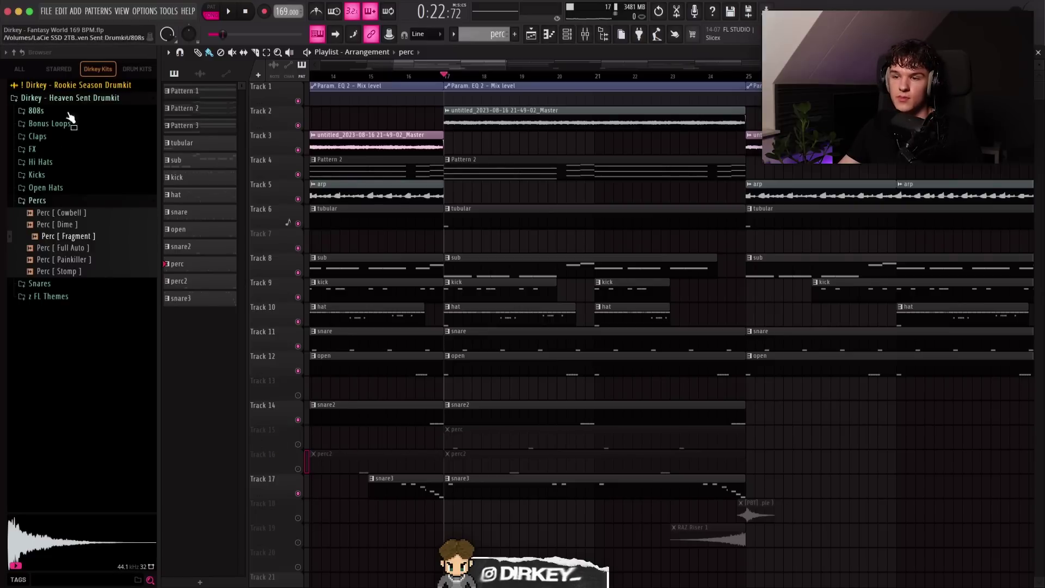
Step: Open the perc clip on Track 15 in the piano roll and play back its C5 hits
double_click(460, 444)
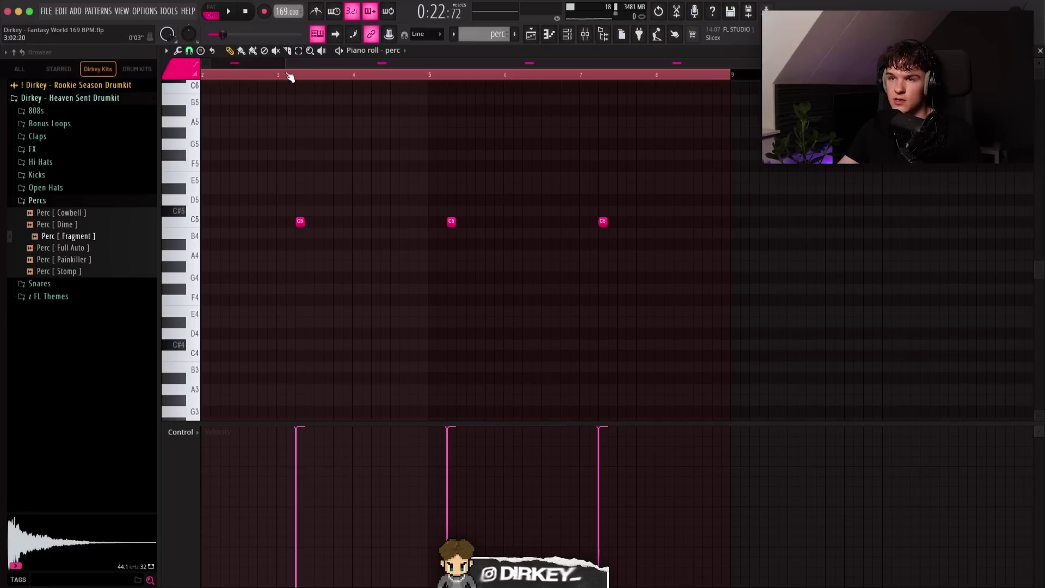
scroll(288, 76, "left", 2)
left_click(224, 221)
left_click(330, 76, "ctrl")
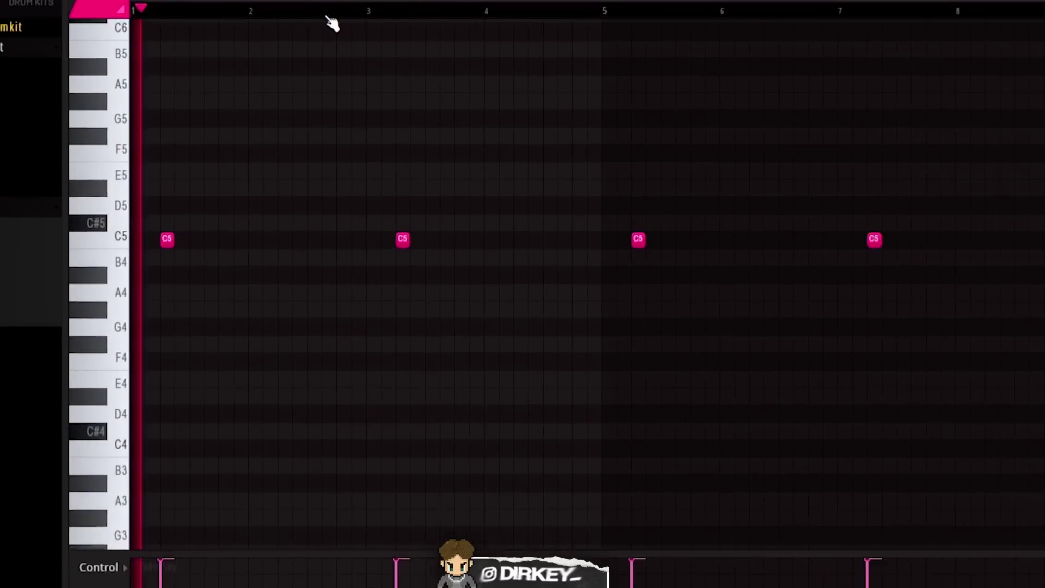
key("space")
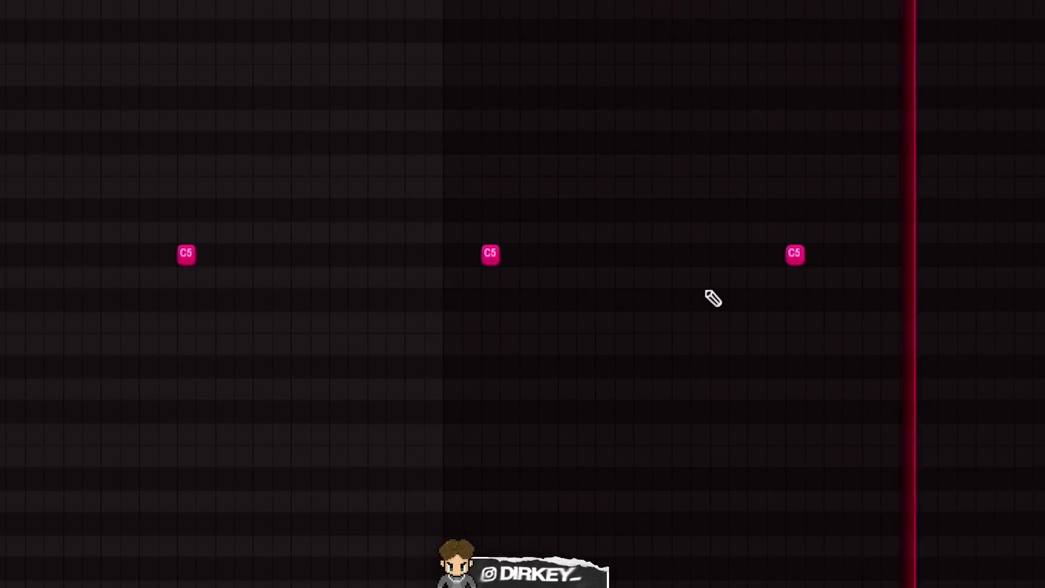
Step: Examine the Fruity Delay 3 and ValhallaVintageVerb settings on the perc mixer track
key("F9")
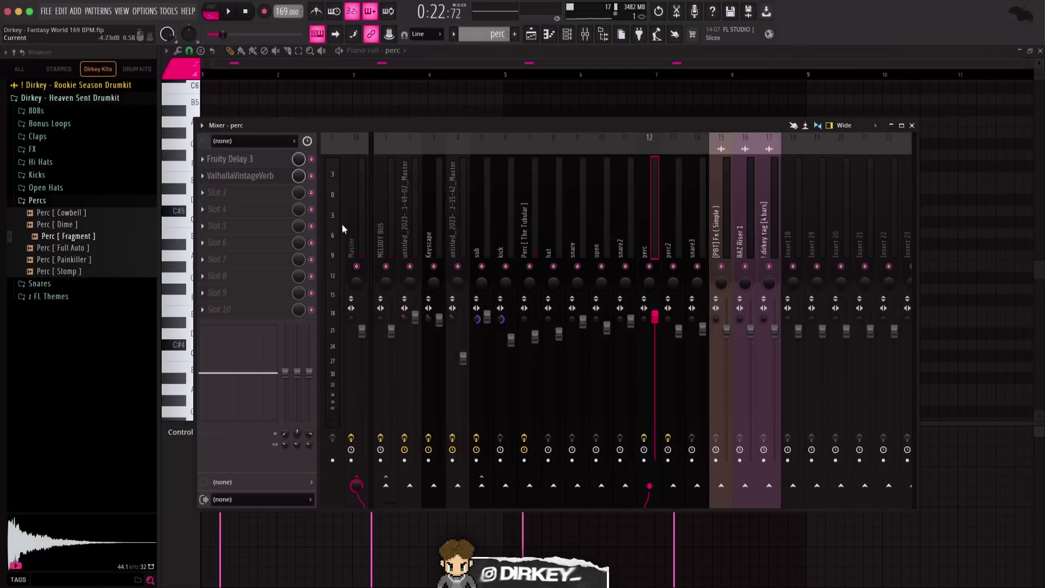
left_click(224, 160)
left_click_drag(254, 75, 309, 89)
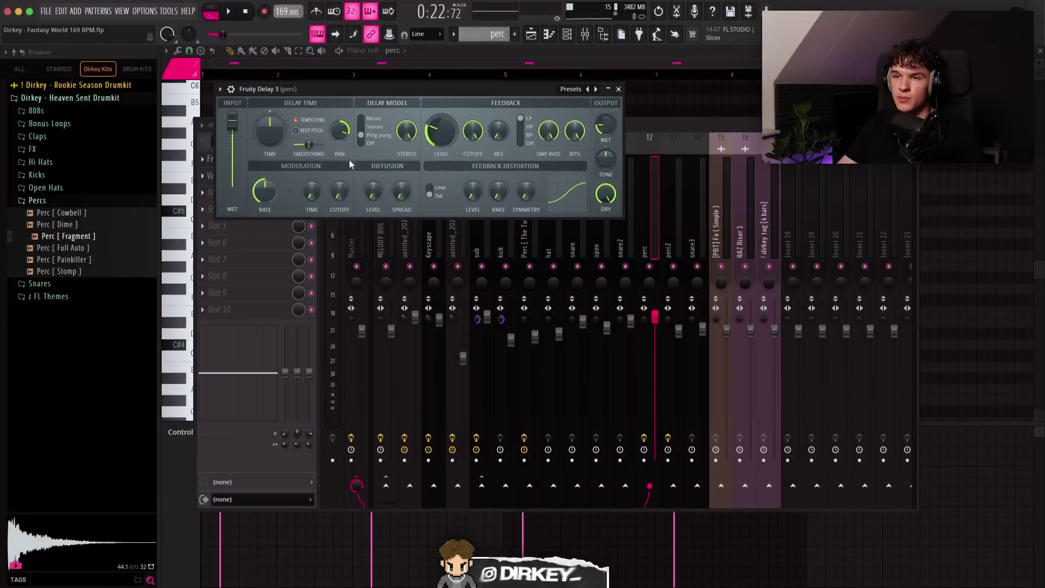
key("Escape")
left_click(217, 173)
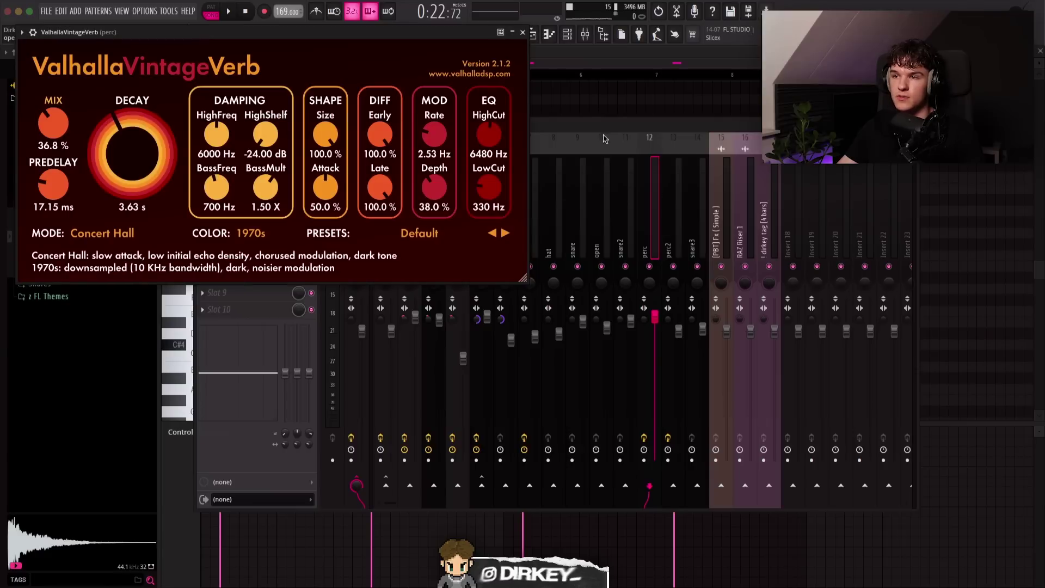
key("Escape")
left_click_drag(568, 129, 570, 171)
key("Escape")
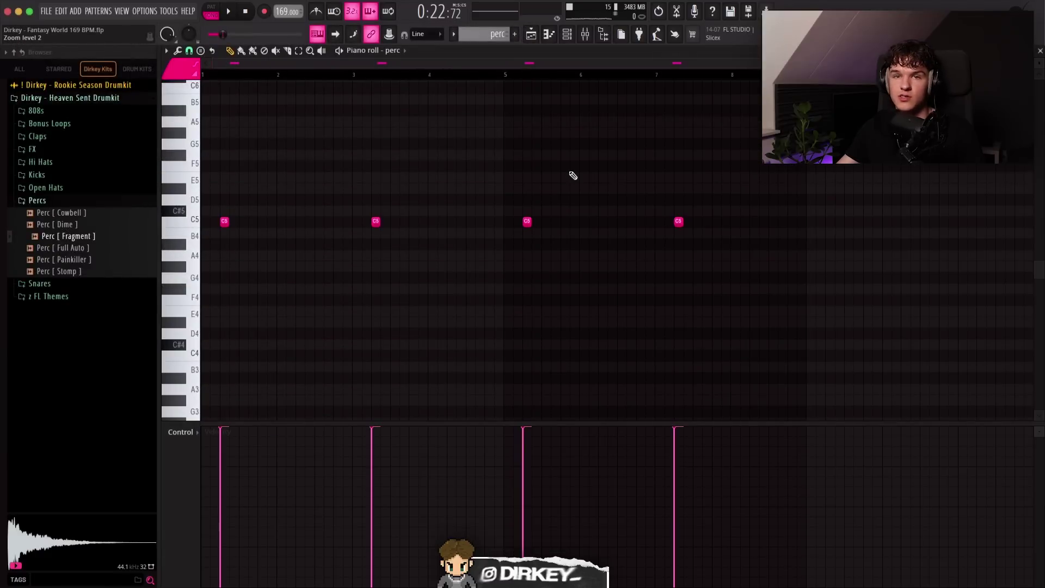
Step: Open the perc2 clip on Track 16 in the piano roll and try a copy of its bar 2 C5 notes in bar 6
key("Escape")
double_click(481, 469)
scroll(305, 74, "left", 2)
scroll(295, 77, "left", 1)
left_click_drag(291, 183, 381, 240)
left_click_drag(539, 78, 203, 79)
key("ctrl+b")
left_click_drag(690, 224, 696, 223)
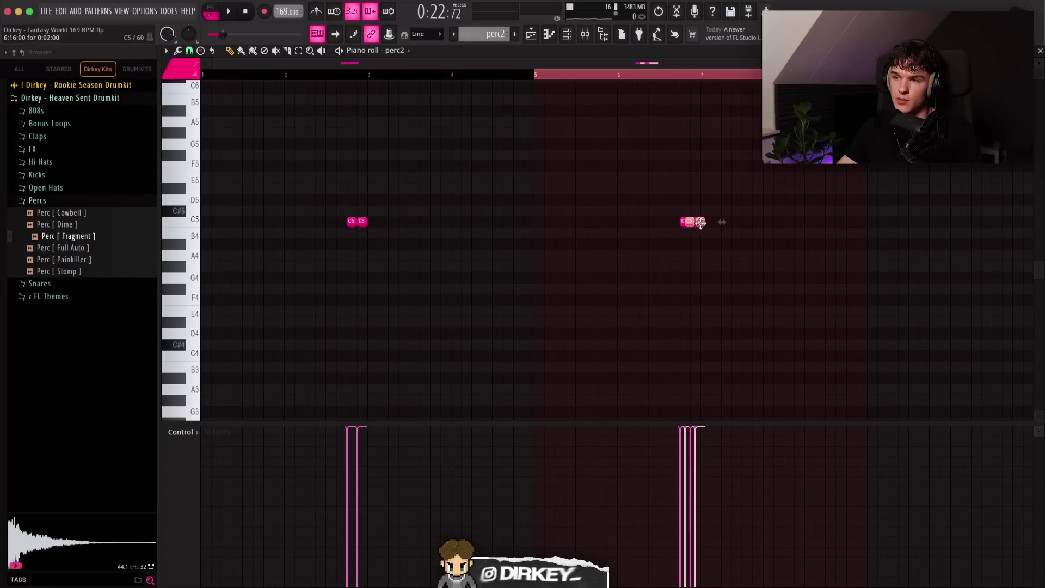
key("ctrl+d")
Step: Play back the perc2 pattern from its piano roll and check the mixer
key("space")
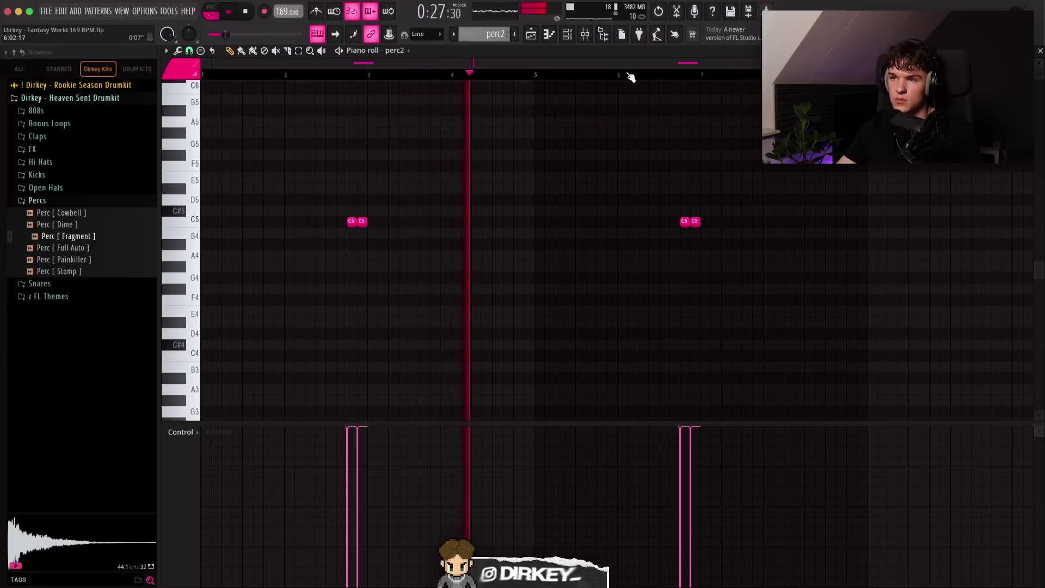
left_click(586, 35)
key("space")
left_click(673, 278)
left_click(249, 205)
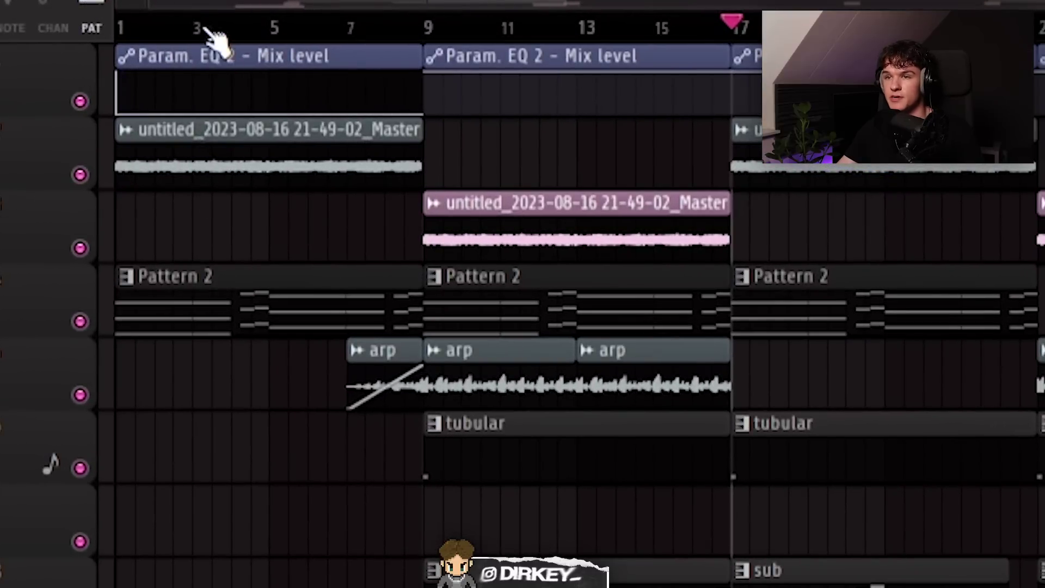
Step: Examine the arrangement's intro clips in bars 1 to 8, including the faded-in arp clip on Track 5
scroll(205, 28, "down", 2)
left_click_drag(175, 392, 220, 173)
left_click_drag(313, 164, 162, 150)
left_click_drag(153, 280, 197, 300)
left_click_drag(197, 393, 240, 402)
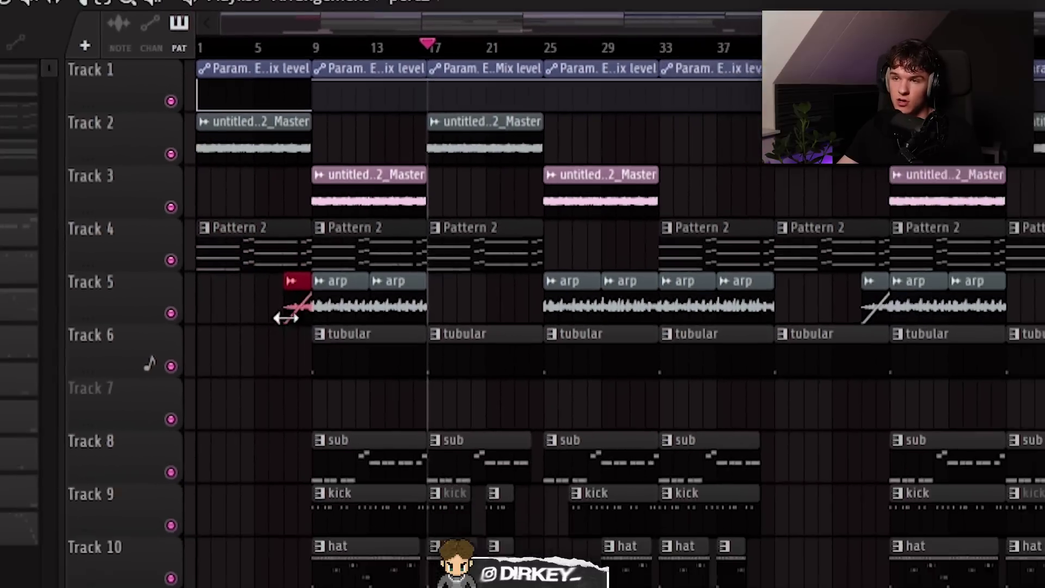
Step: Examine the alternating melody clips on Track 3 at bar 9 and Track 2 at bar 17, plus the tubular clips on Track 6
scroll(305, 45, "up", 1)
left_click_drag(345, 145, 490, 316)
left_click_drag(366, 193, 370, 184)
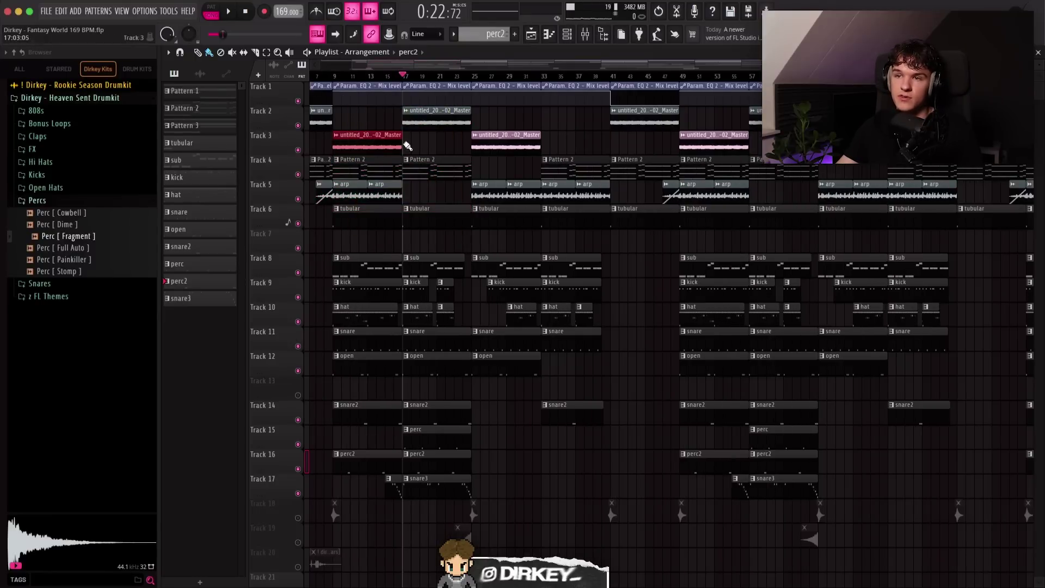
left_click(423, 120)
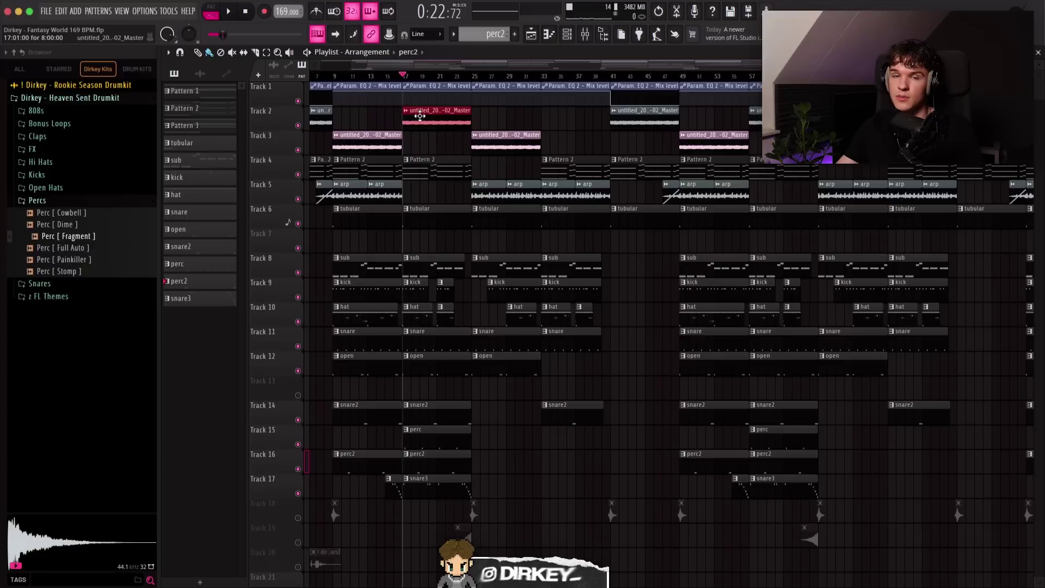
left_click_drag(339, 168, 834, 235)
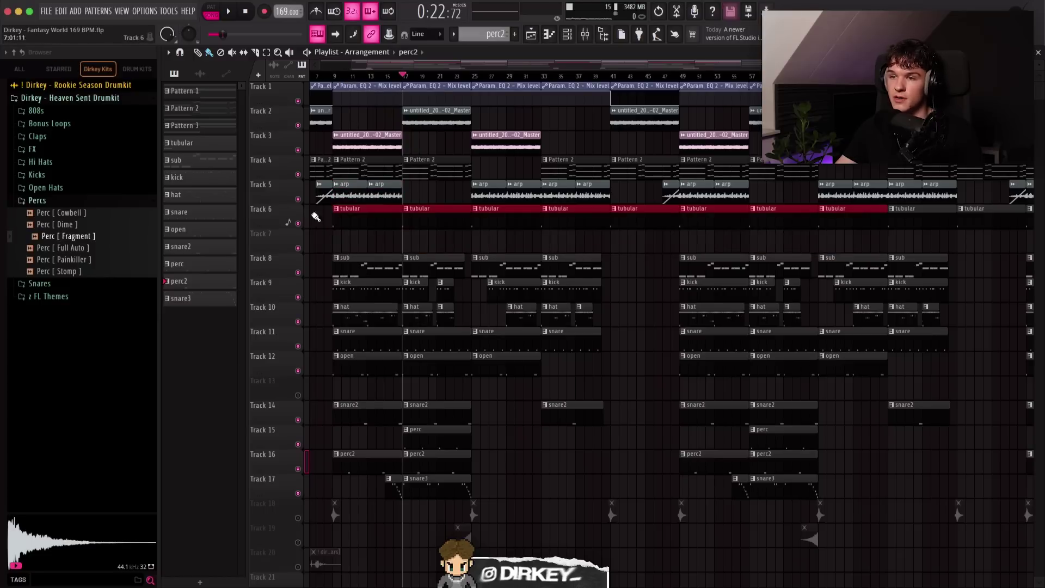
Step: Examine the melody clips on Tracks 3 to 6 between bars 25 and 41, and select the arp clips on Track 5
scroll(440, 77, "up", 1)
left_click_drag(459, 132, 555, 227)
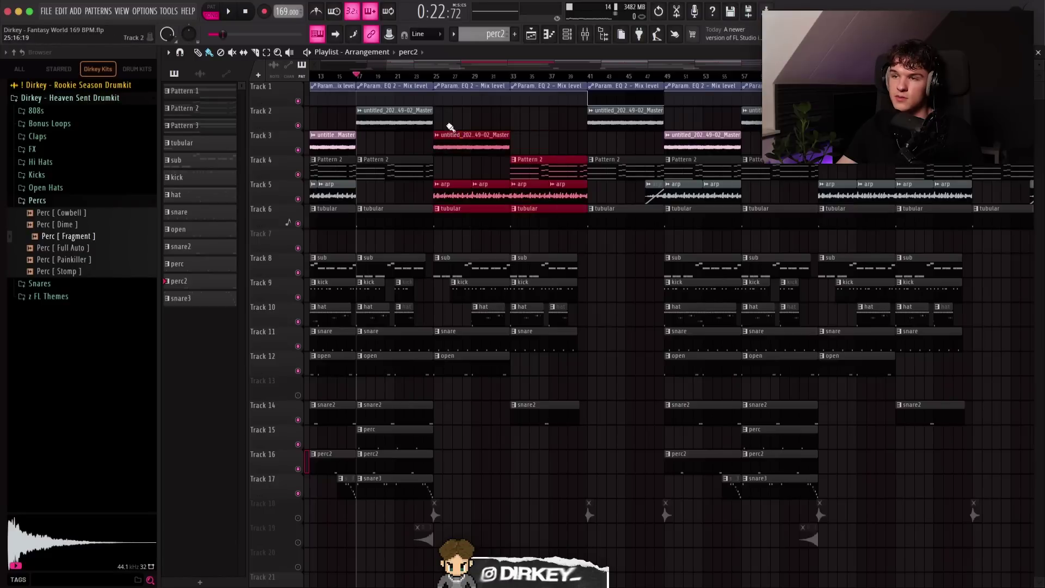
left_click(479, 158)
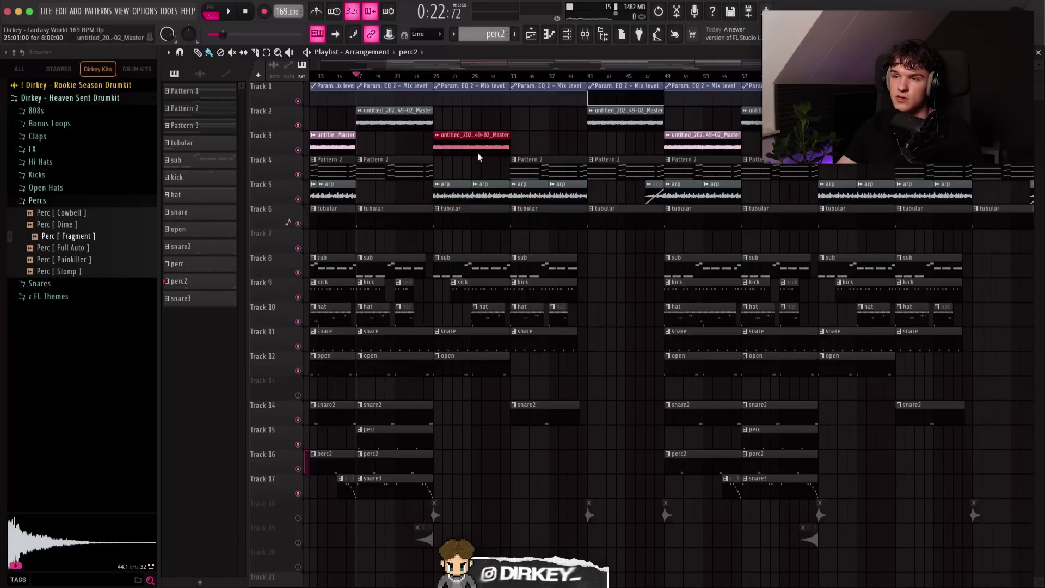
left_click_drag(512, 133, 572, 225)
left_click(435, 76)
left_click_drag(420, 182, 565, 203)
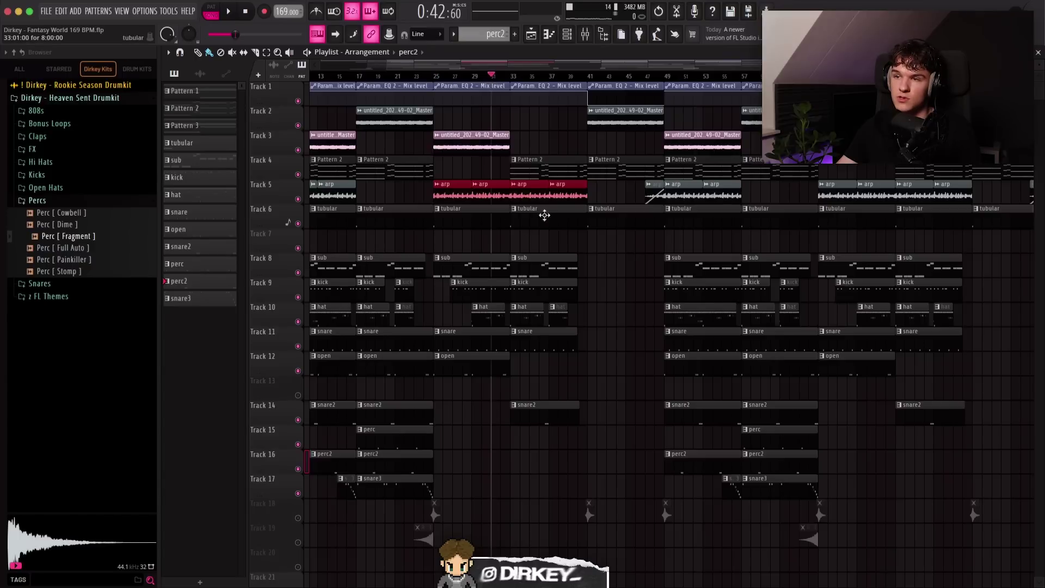
Step: Play back the arrangement from bar 31 into the section starting at bar 33, and clear the arp clip selection on Track 5
key("space")
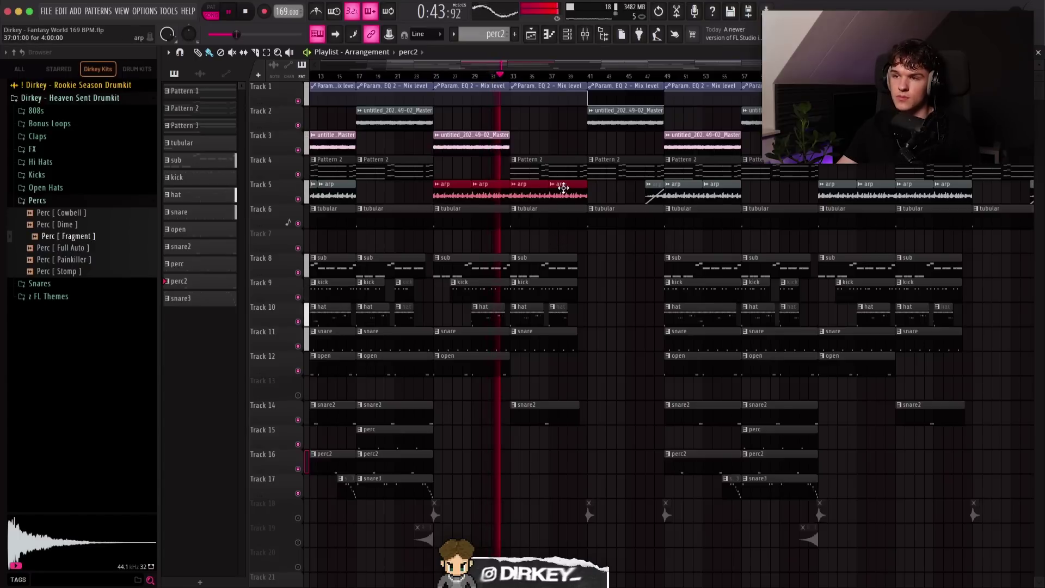
key("ctrl+d")
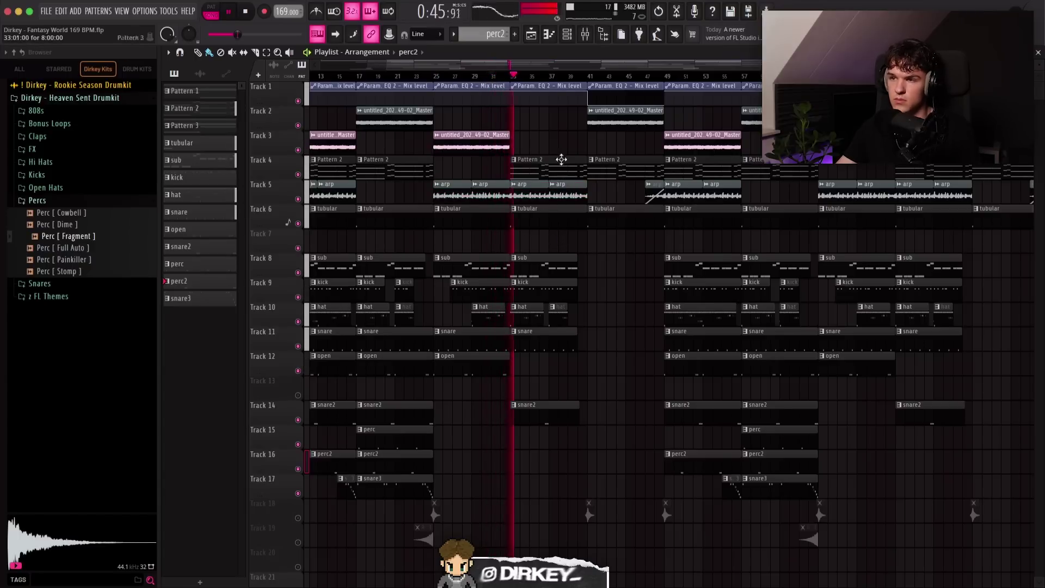
scroll(551, 77, "up", 3)
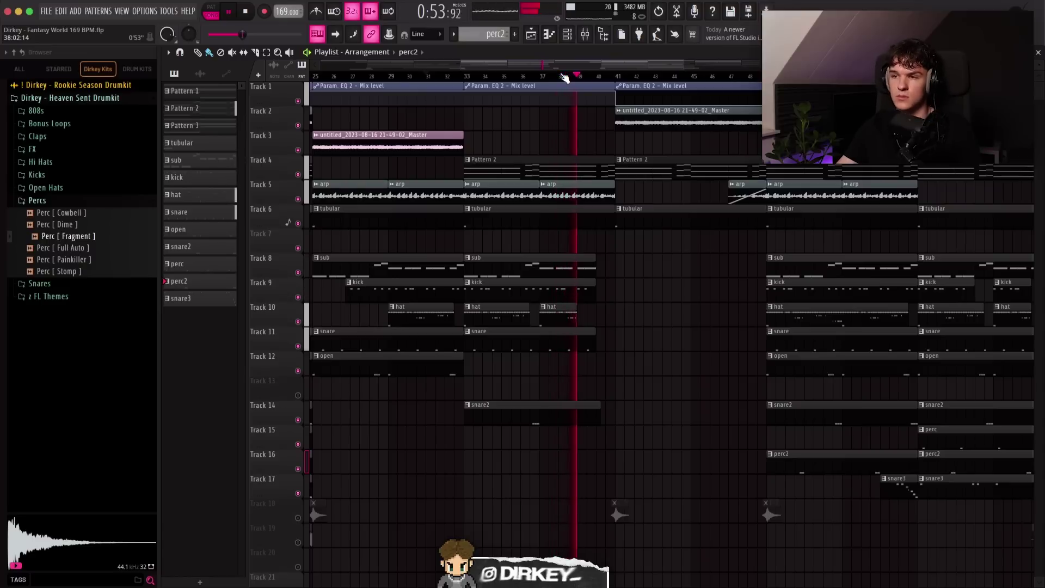
Step: Examine the break between bars 41 and 49 by selecting its melody clips on the upper tracks and the faded-in arp clip on Track 5
left_click_drag(630, 250, 758, 88)
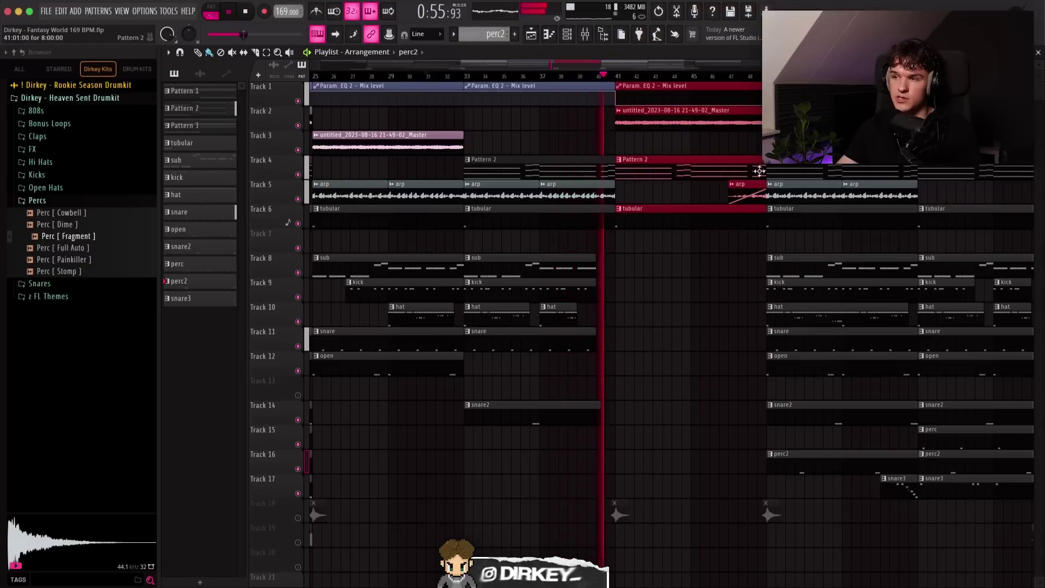
scroll(665, 80, "down", 4)
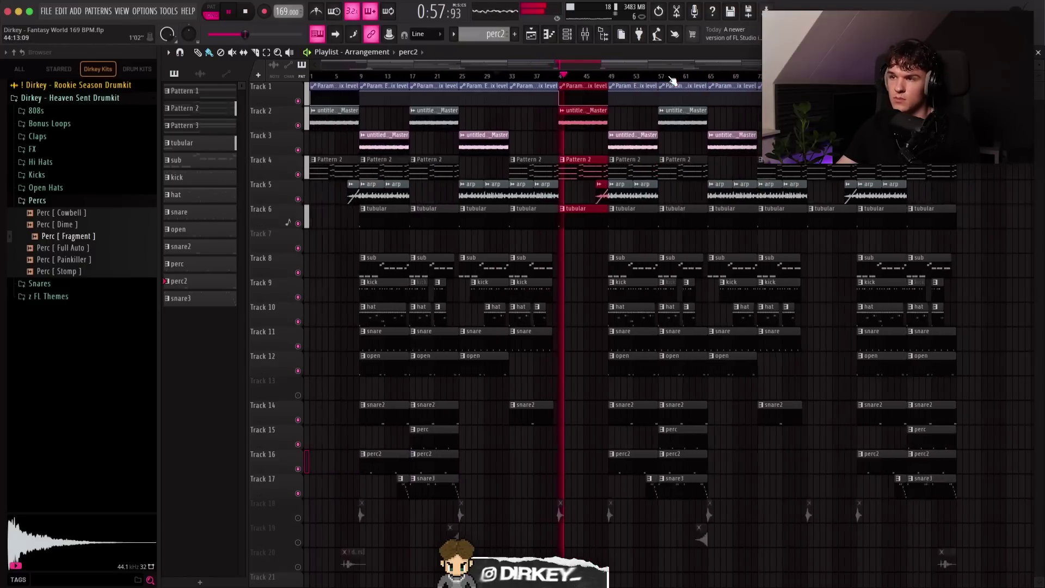
scroll(590, 78, "up", 2)
scroll(592, 79, "up", 2)
left_click_drag(537, 142, 588, 87)
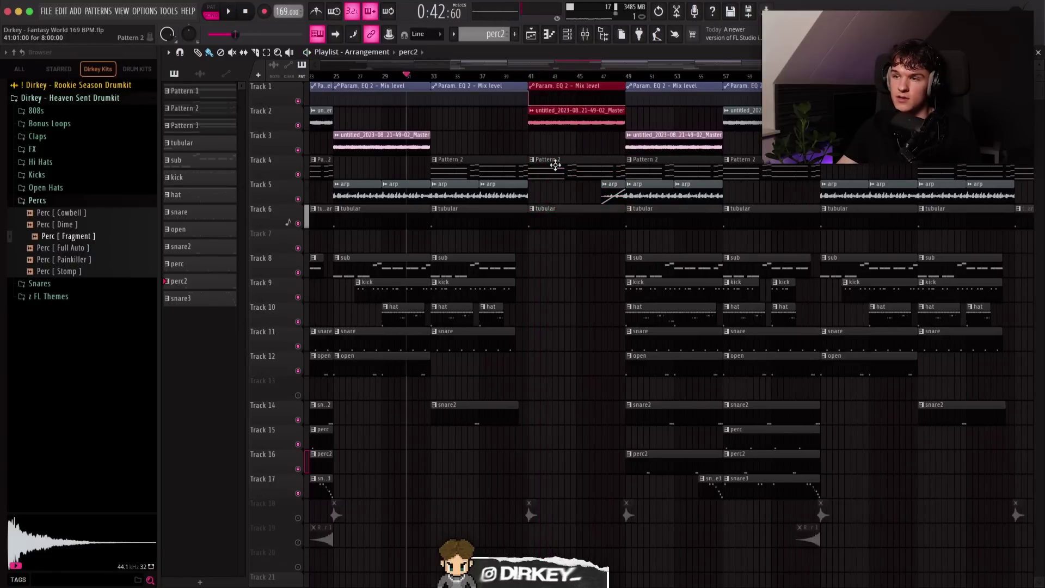
left_click(609, 195)
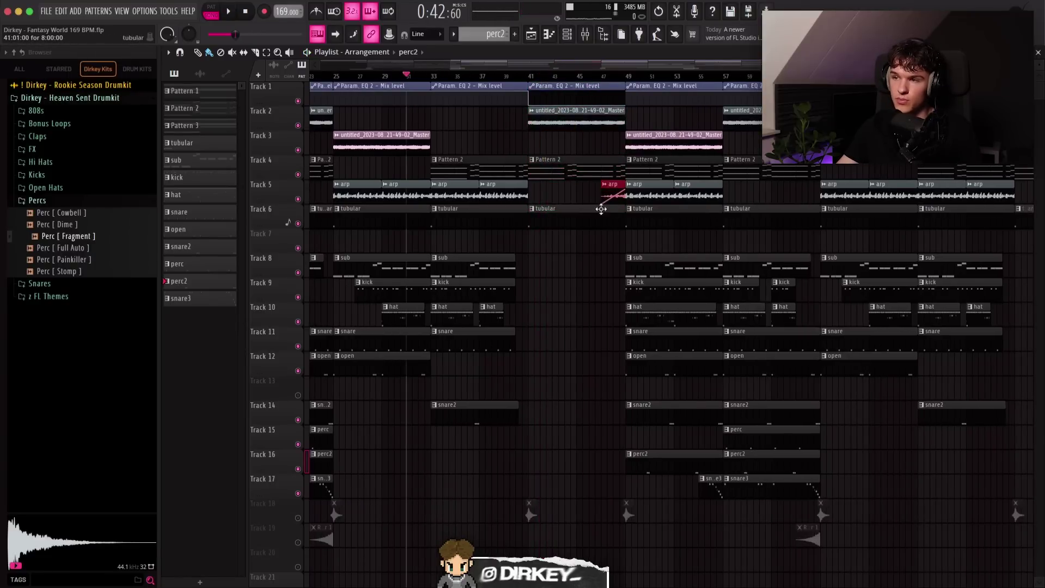